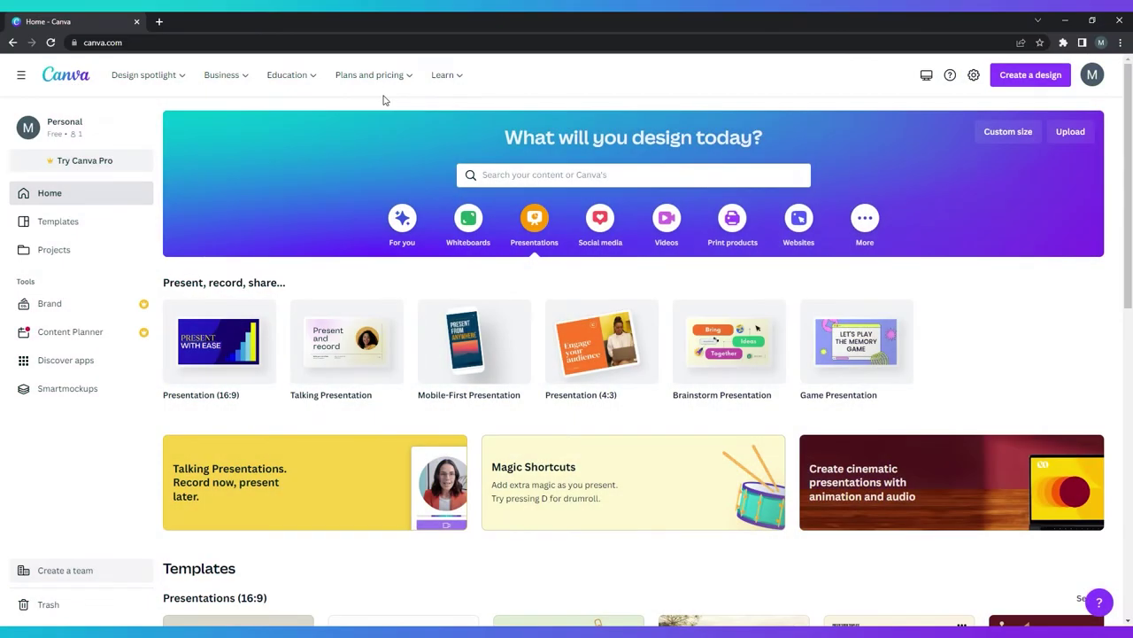
- Scroll down through the presentation template rows on the Canva home page
mouse_move(882, 304)
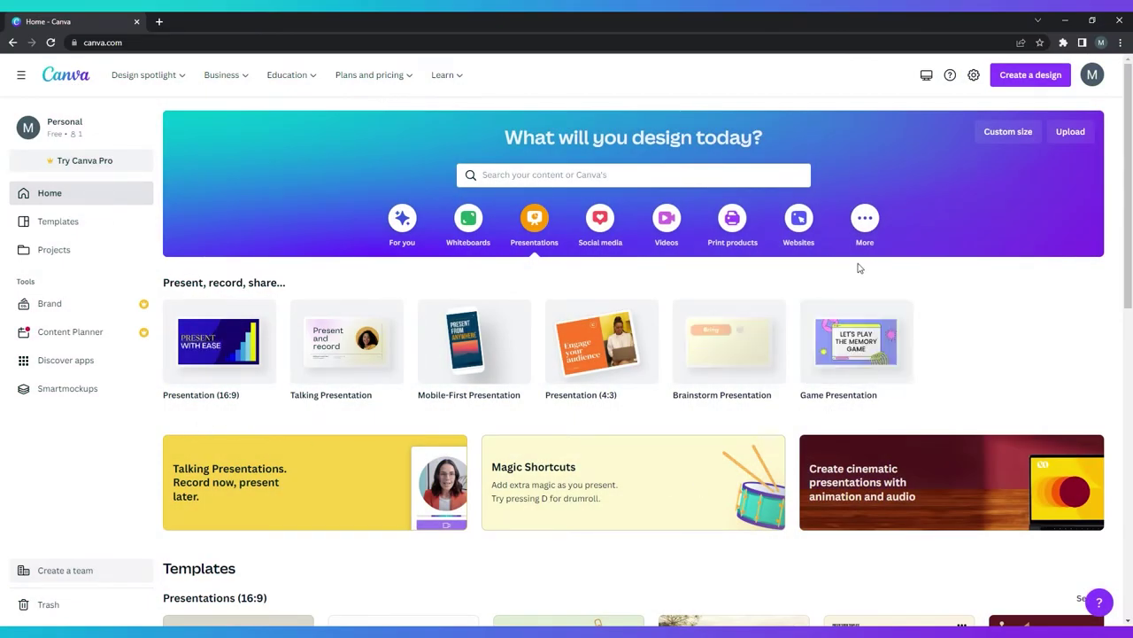
scroll(857, 266, down, 1)
scroll(857, 266, down, 3)
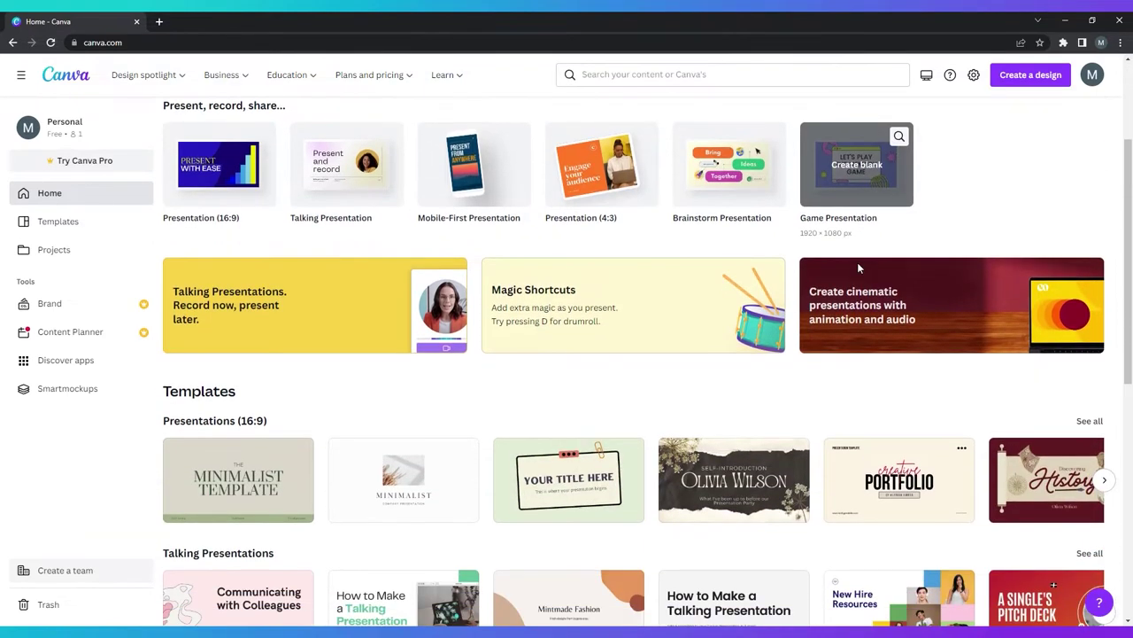
scroll(864, 268, down, 1)
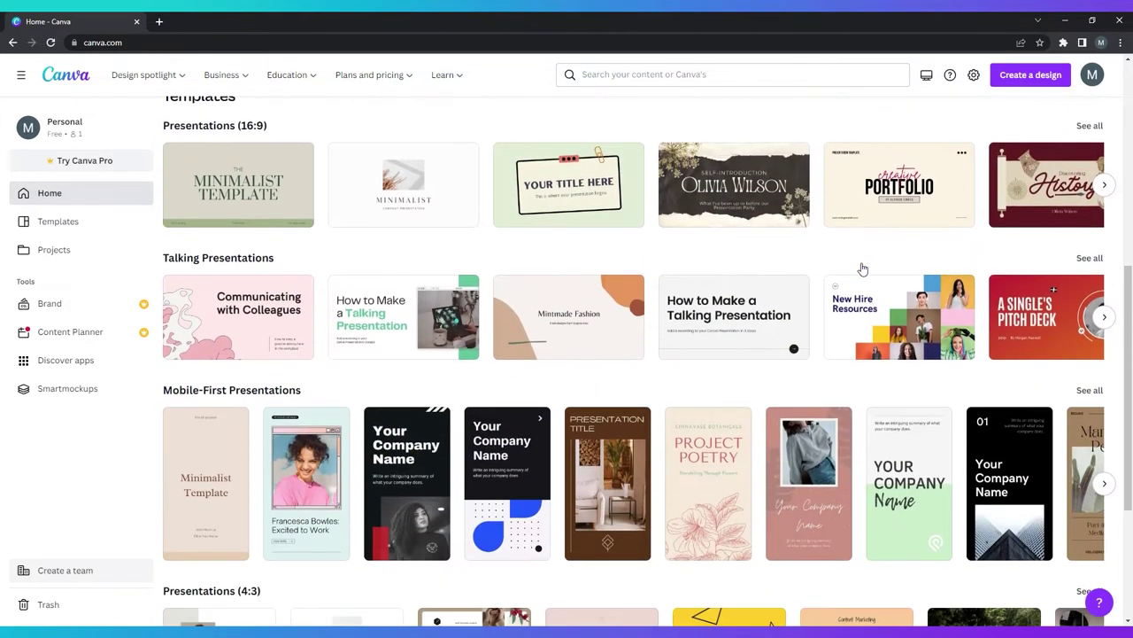
scroll(864, 268, down, 1)
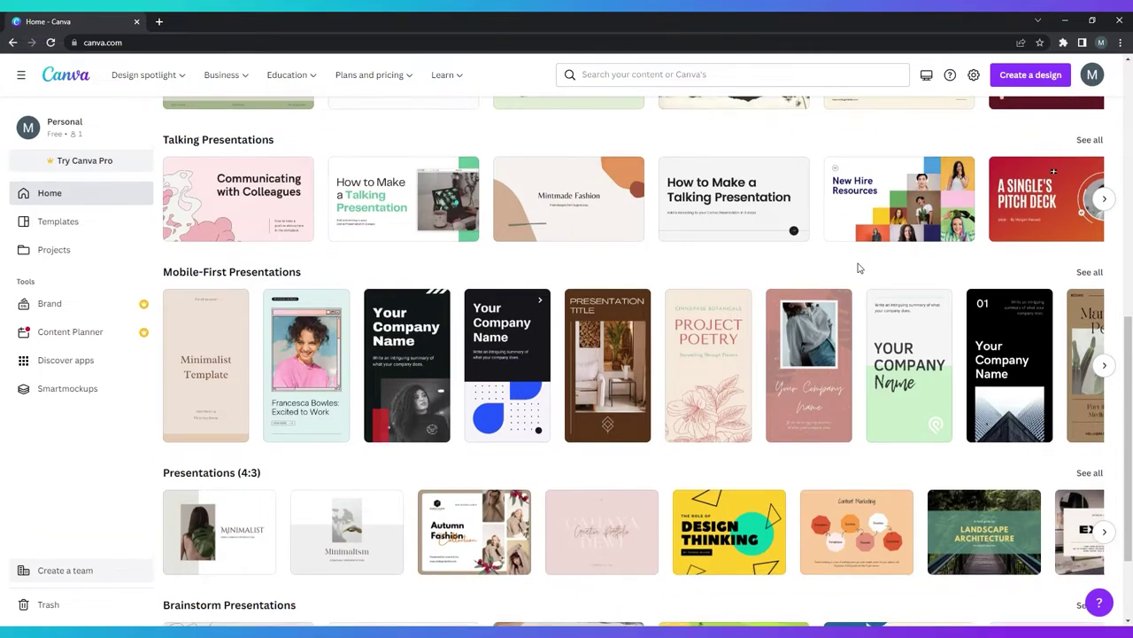
scroll(861, 268, down, 1)
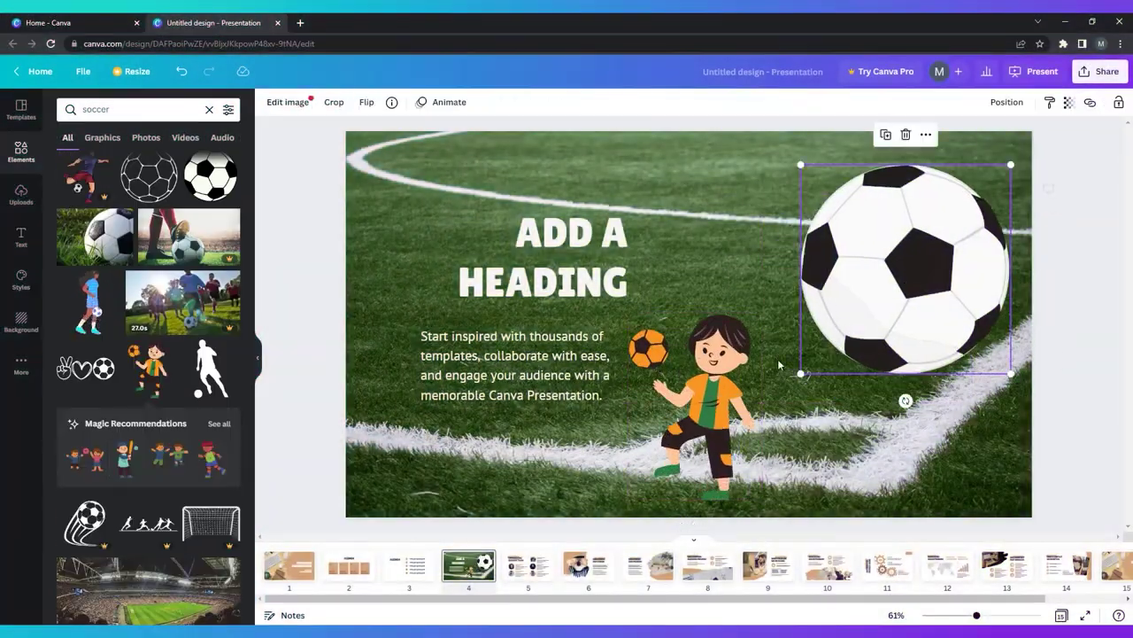
- Recolour the child's shirt coral
click(268, 102)
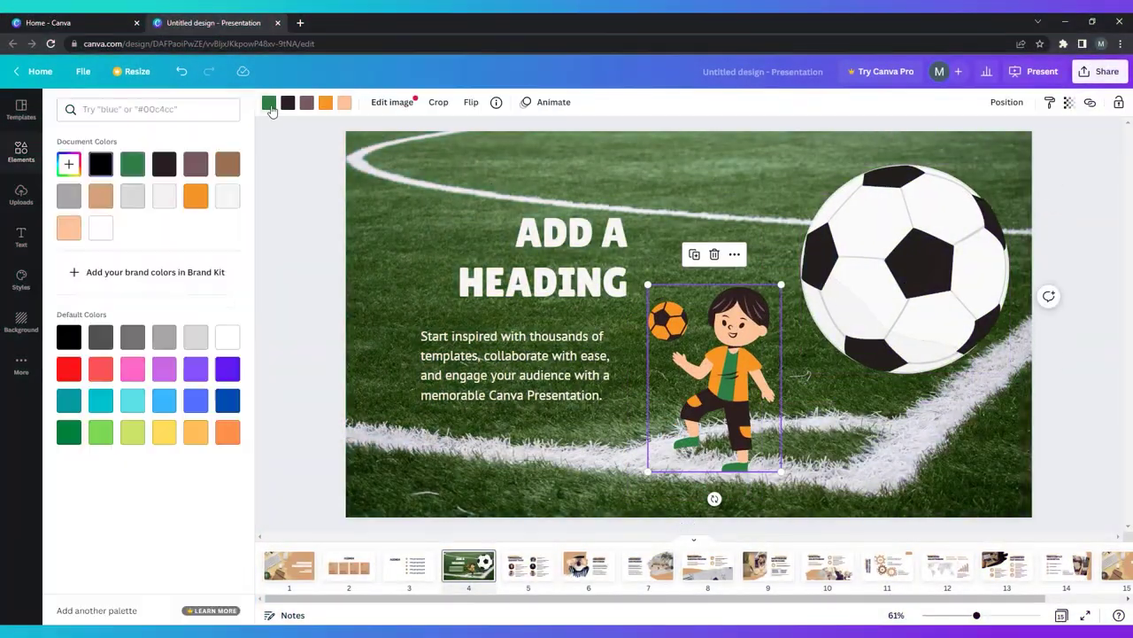
click(68, 164)
click(300, 170)
click(100, 369)
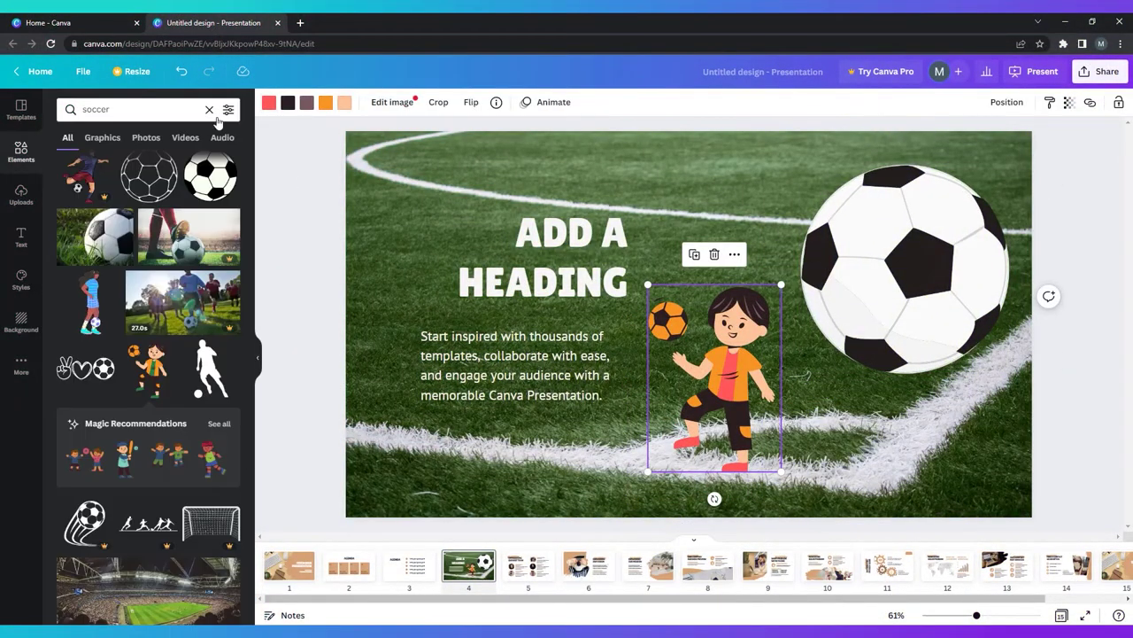
- Add a straight line from Elements and move it near the top of the slide
click(209, 108)
click(148, 281)
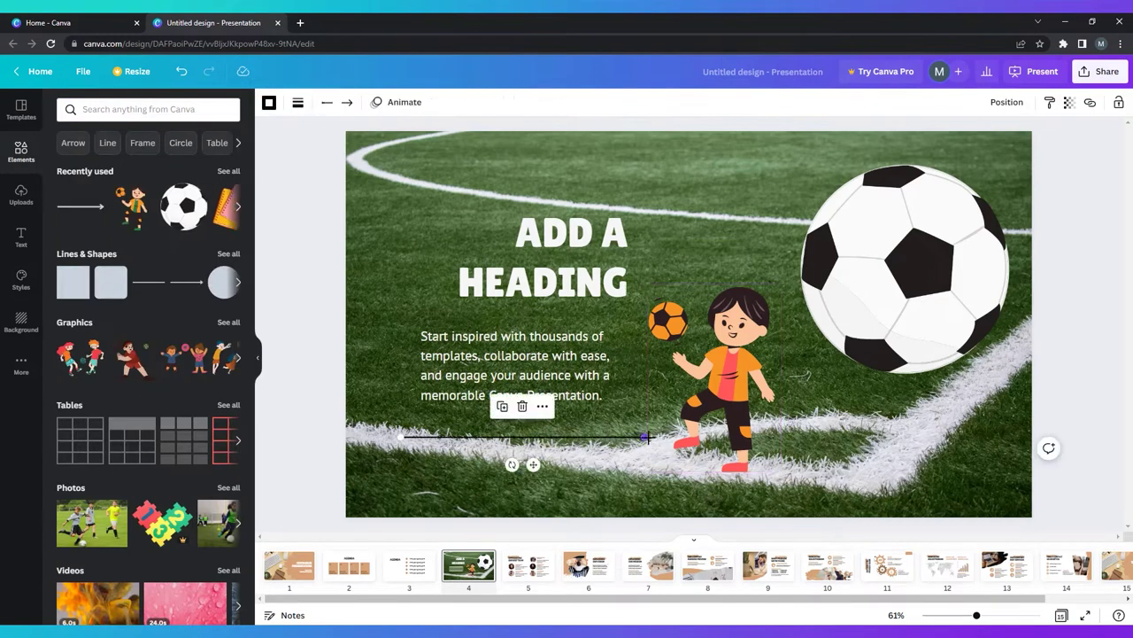
click(291, 293)
drag(549, 443, 691, 177)
- Give the line a circle end, colour it red, and place it above the heading
click(347, 102)
click(364, 258)
click(268, 102)
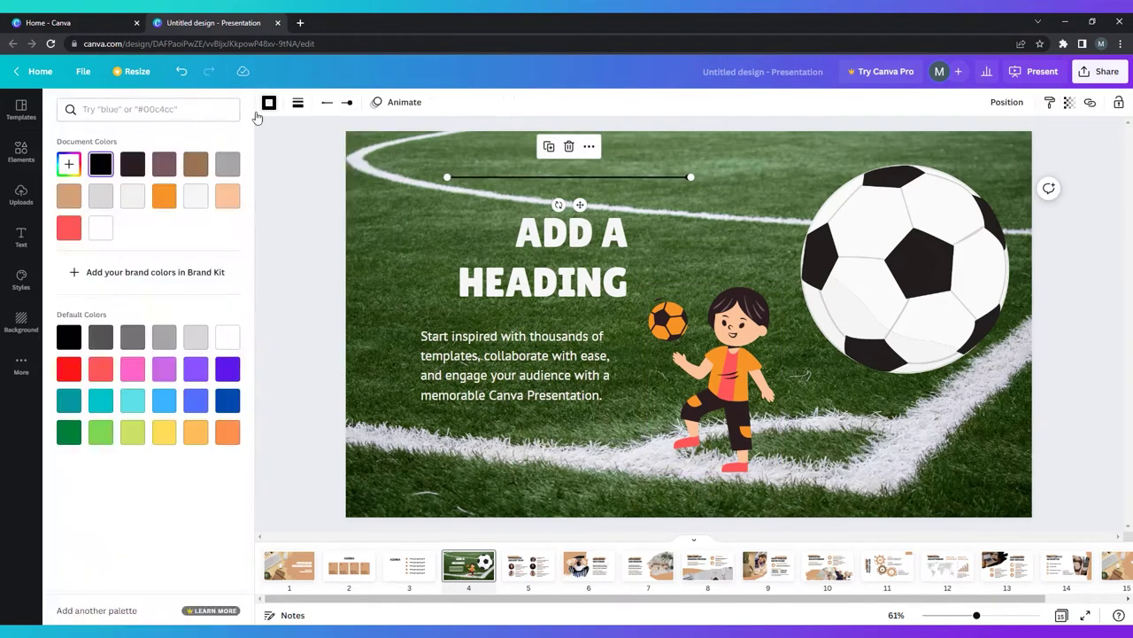
click(69, 375)
click(268, 102)
drag(580, 204, 553, 209)
click(321, 222)
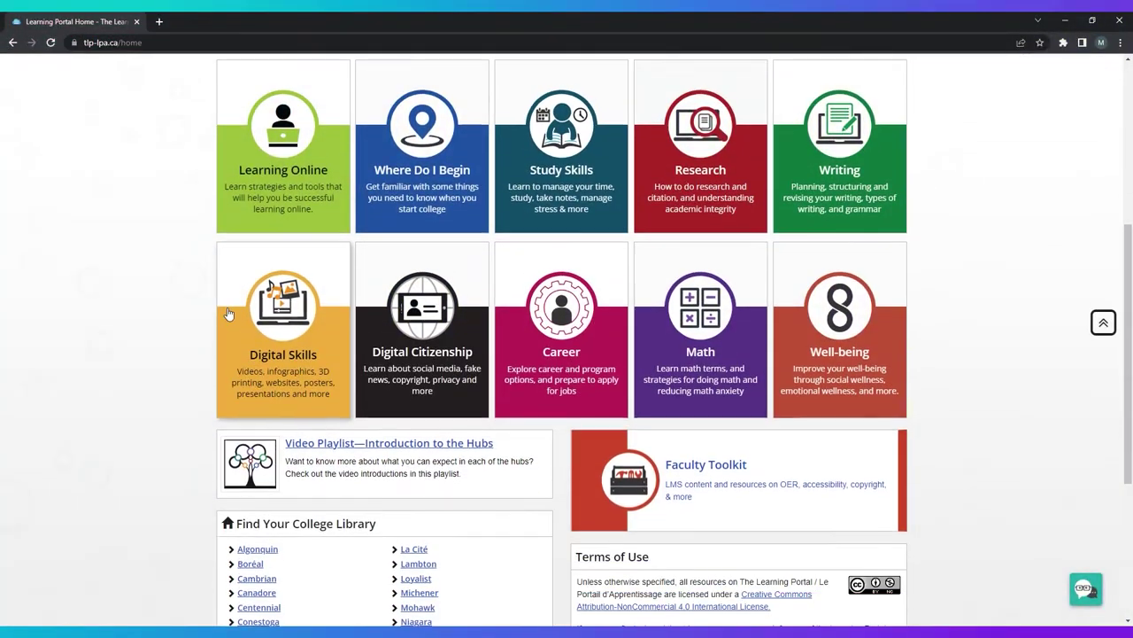
- Open the Digital Skills hub and scroll down its page
click(230, 315)
scroll(468, 328, down, 3)
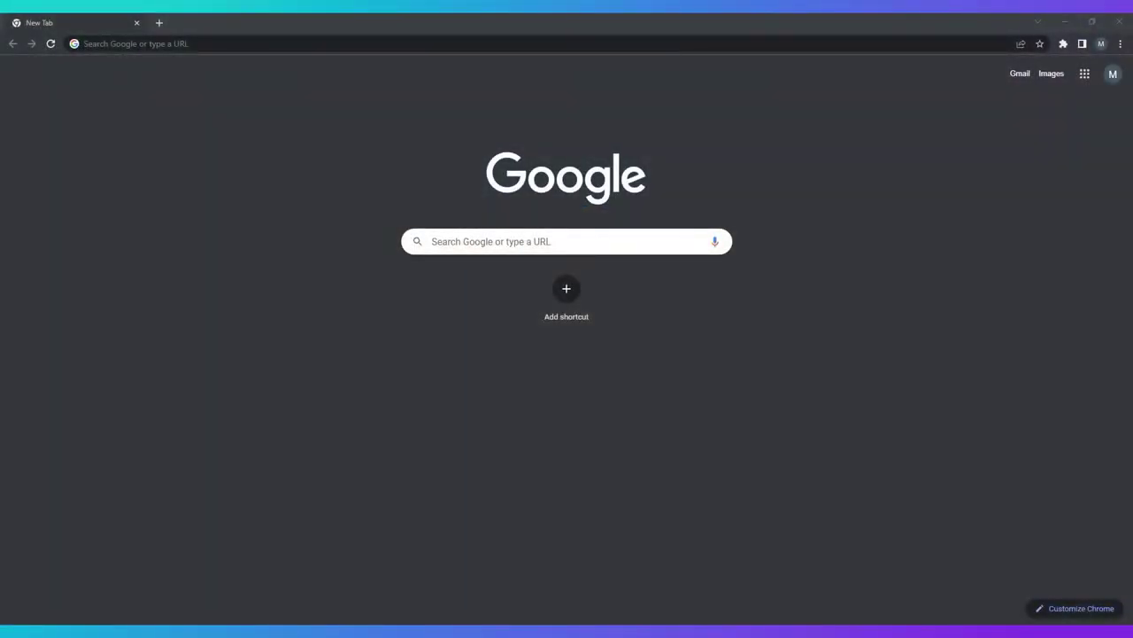
click(566, 236)
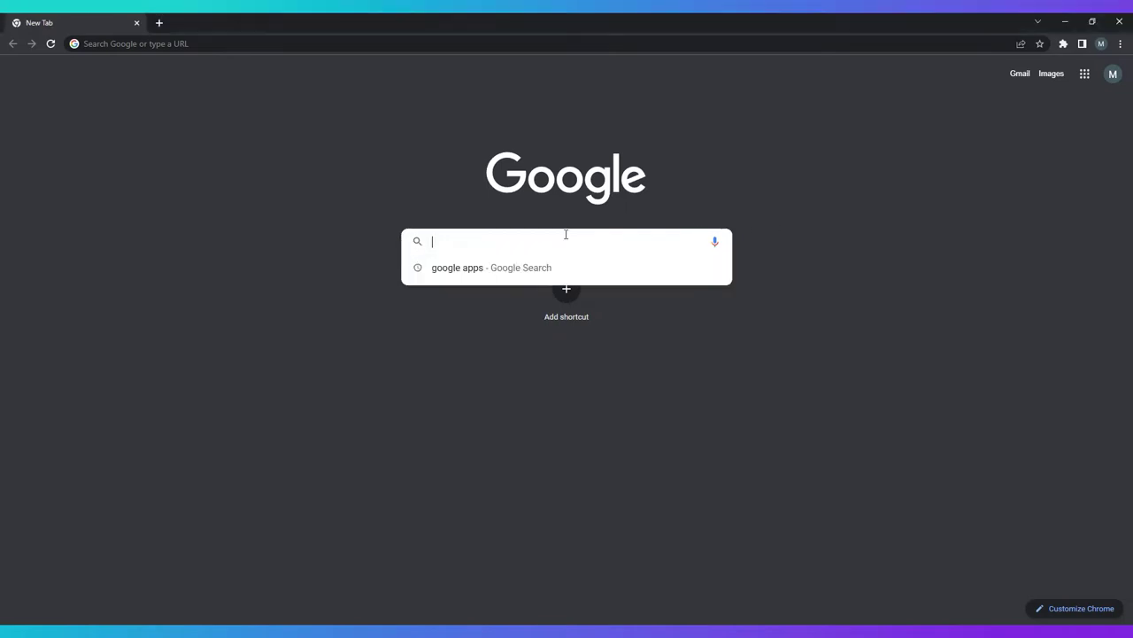
text(www)
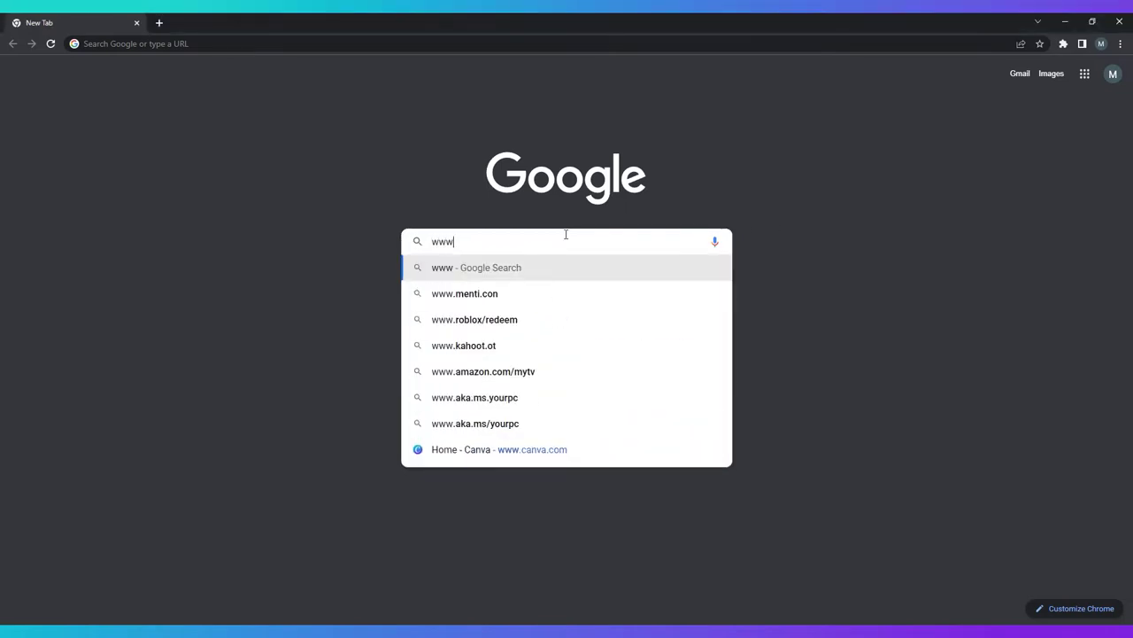
text(.canva.com)
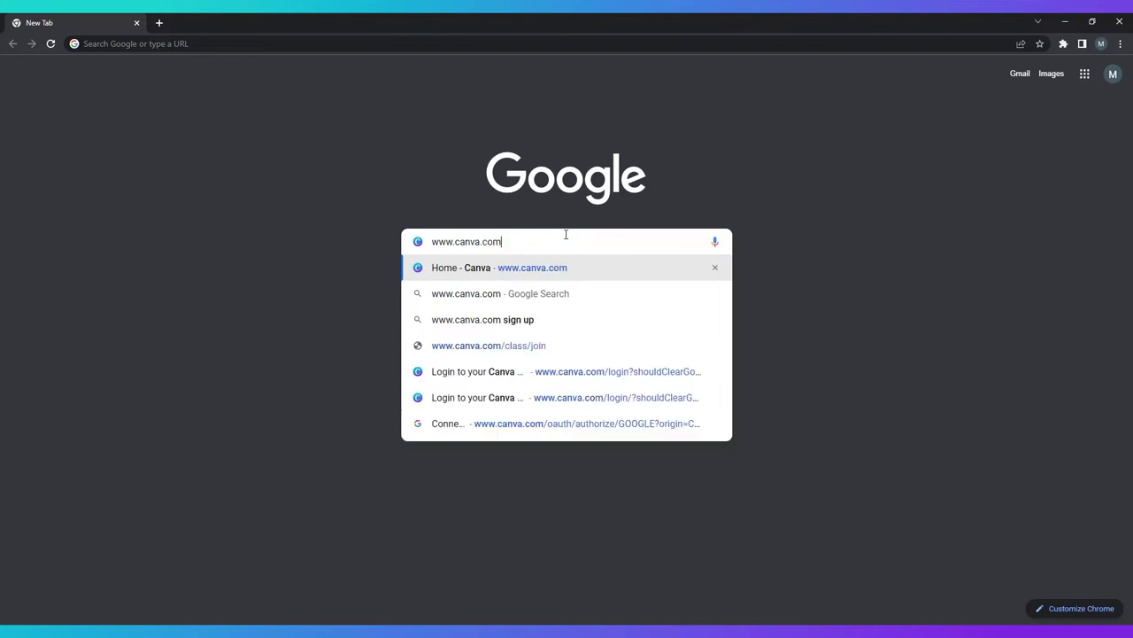
key(Return)
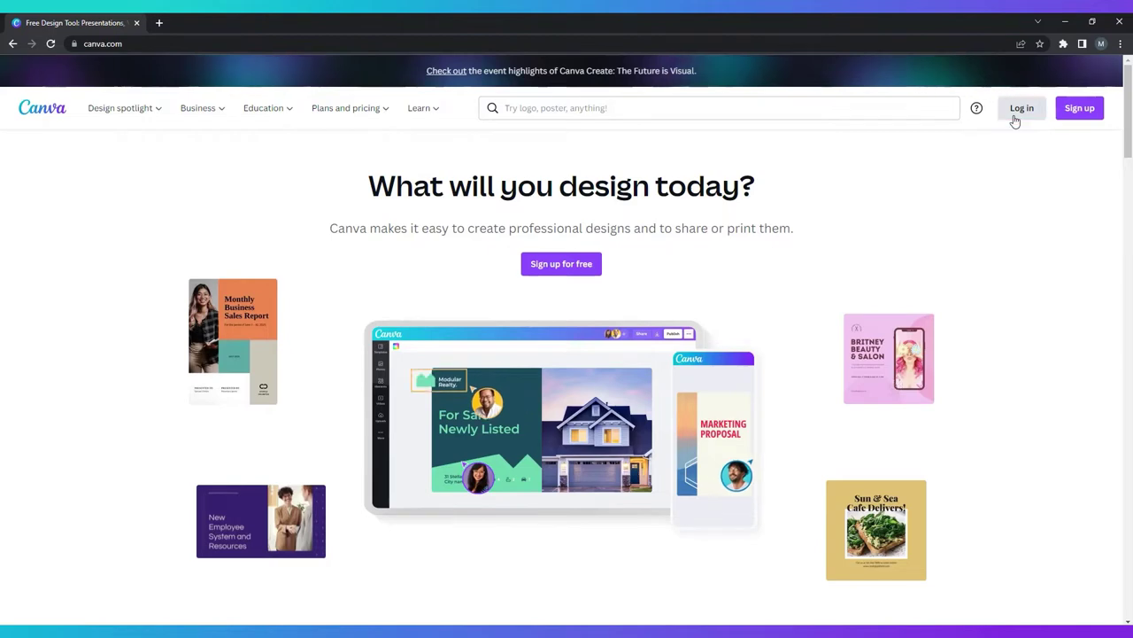
click(1085, 118)
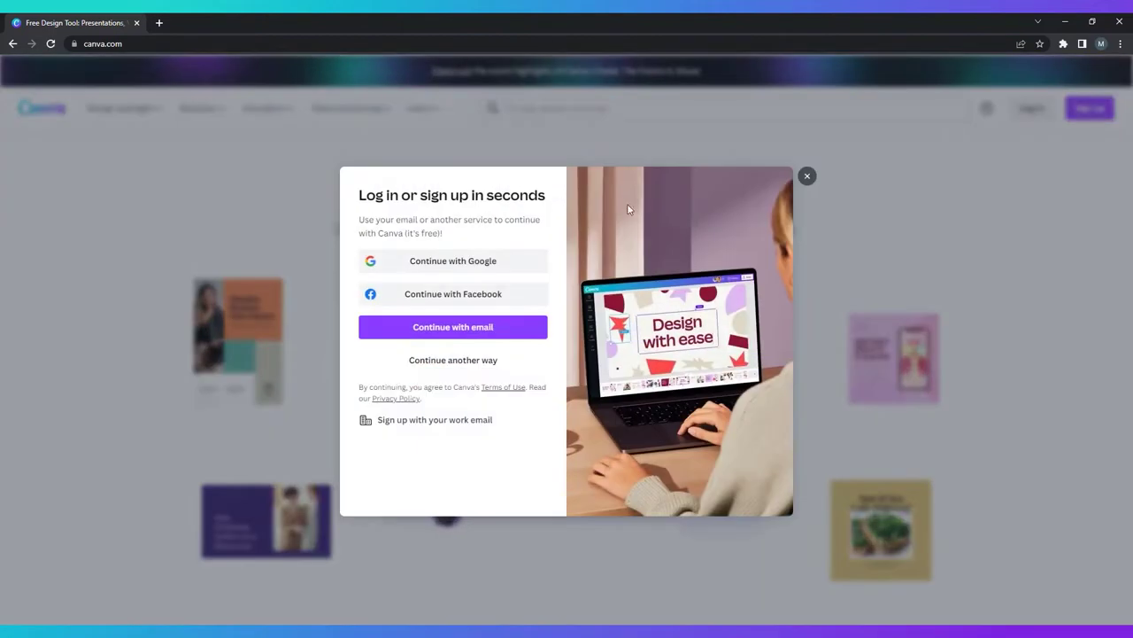
click(481, 265)
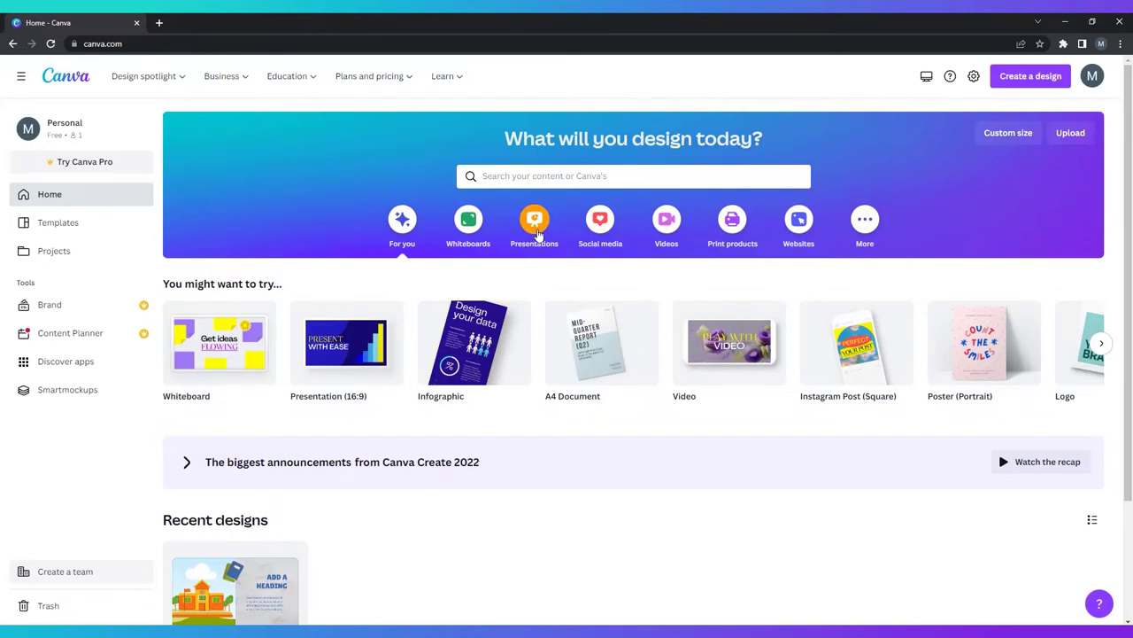
- Show the Presentations design types and go to the blank Presentation (16:9) option
click(534, 223)
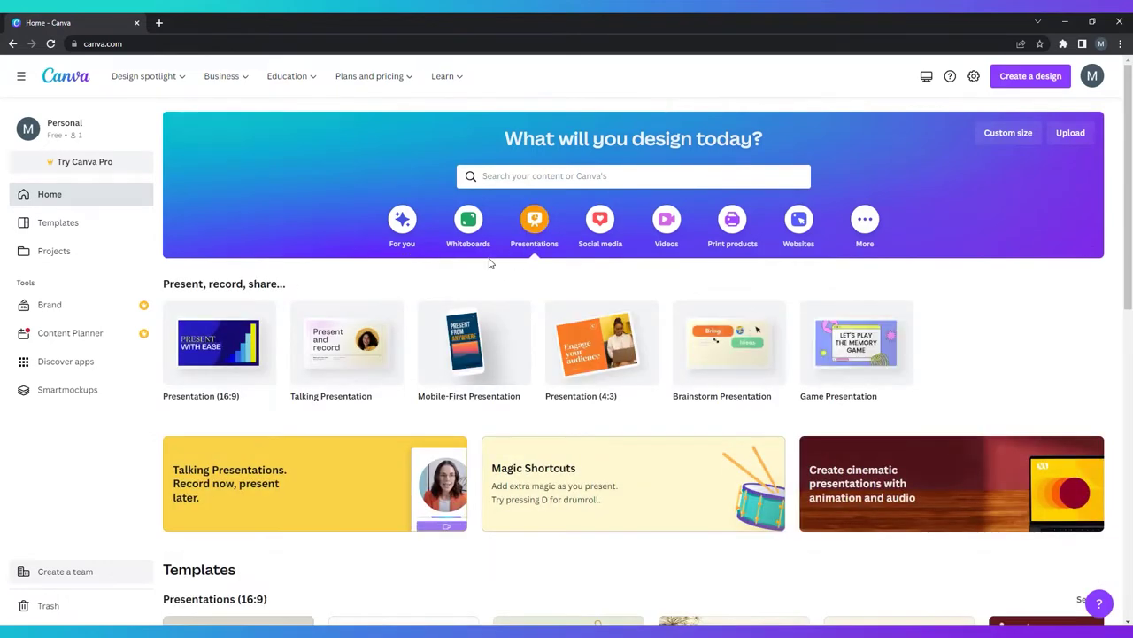
mouse_move(266, 376)
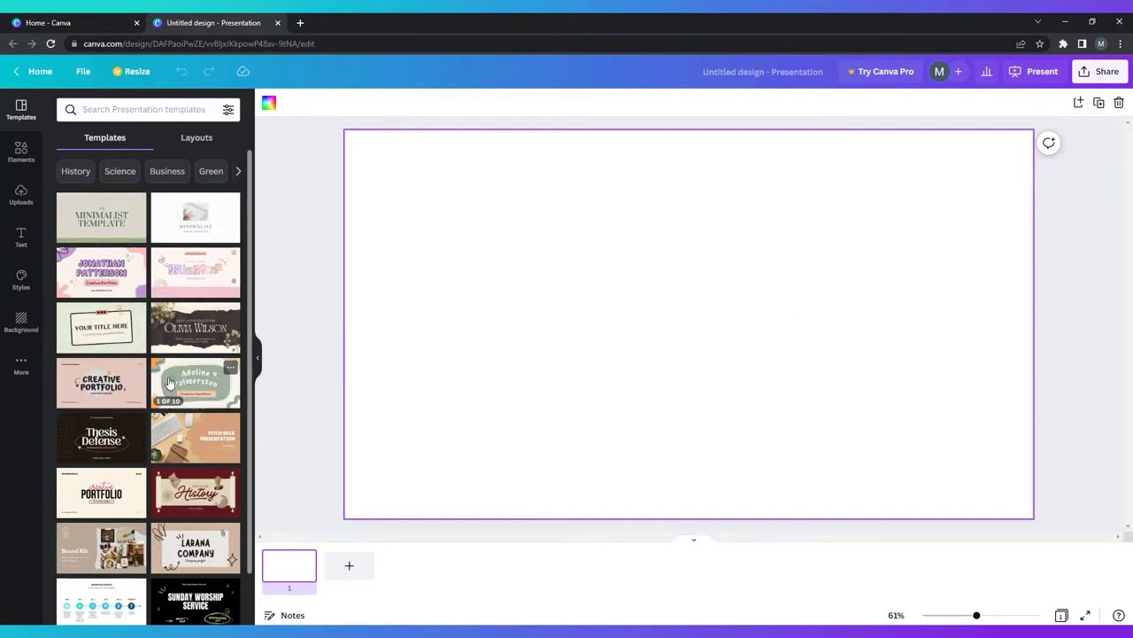
- Apply all 19 pages of the Playful Watercolor Art Class template
scroll(168, 377, down, 3)
scroll(169, 378, down, 3)
scroll(165, 370, down, 6)
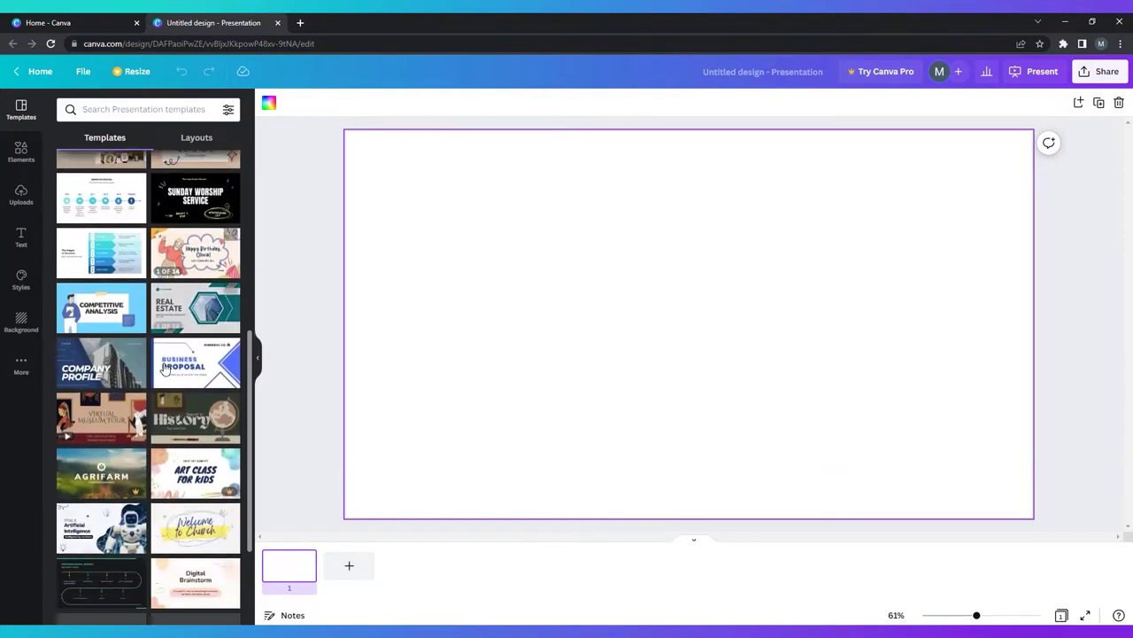
scroll(165, 370, down, 1)
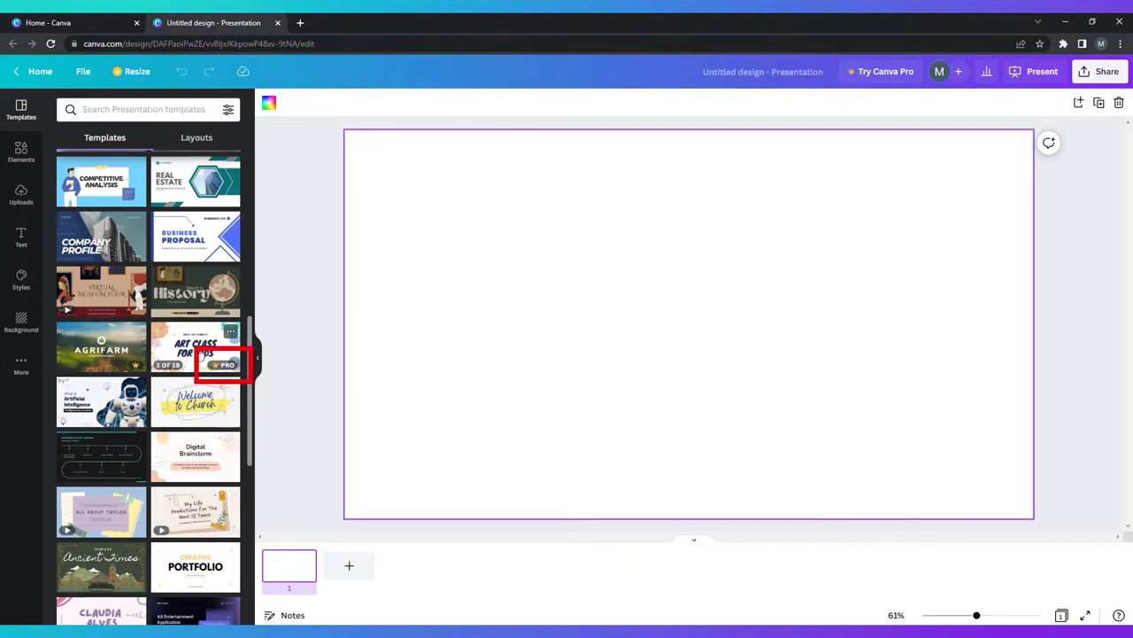
click(200, 353)
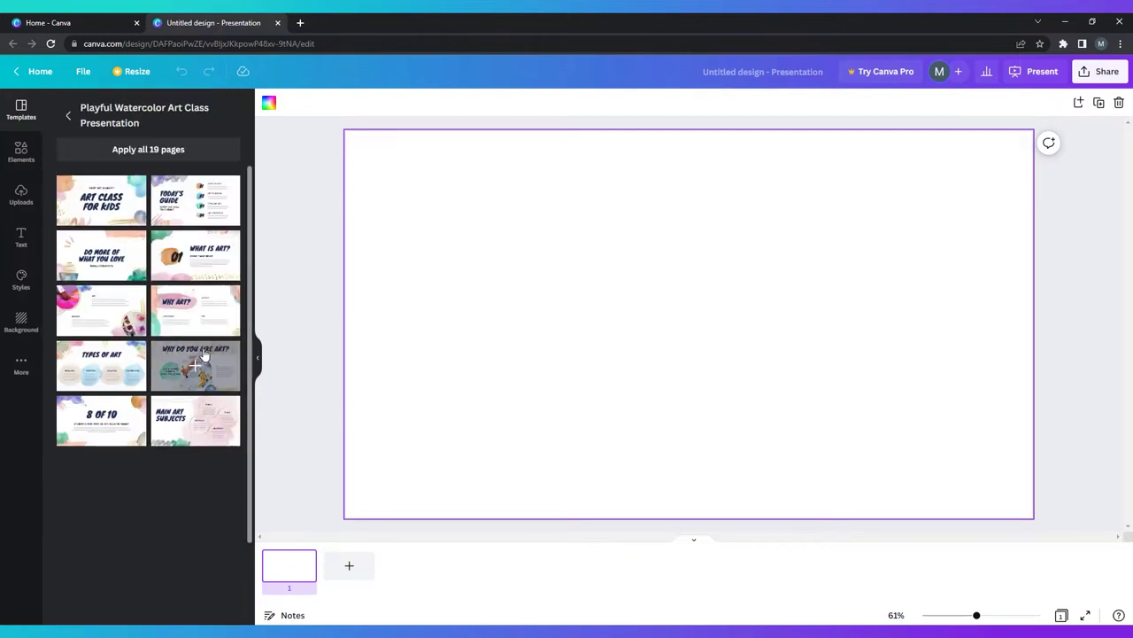
click(147, 151)
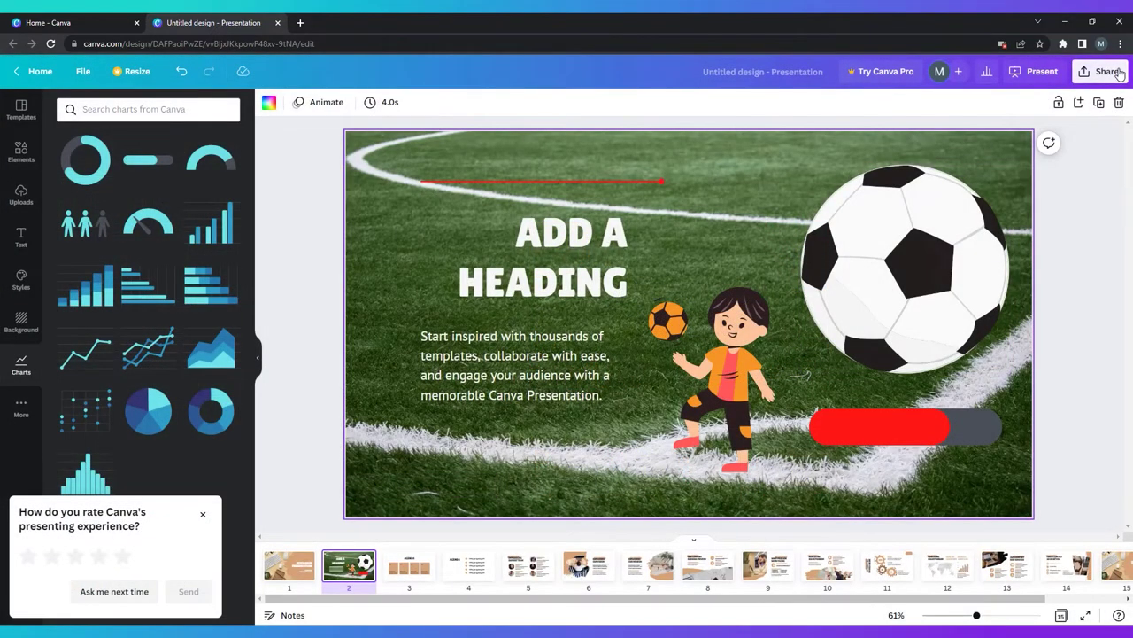
- Try downloading the soccer design from the Share menu's Download option
click(1117, 72)
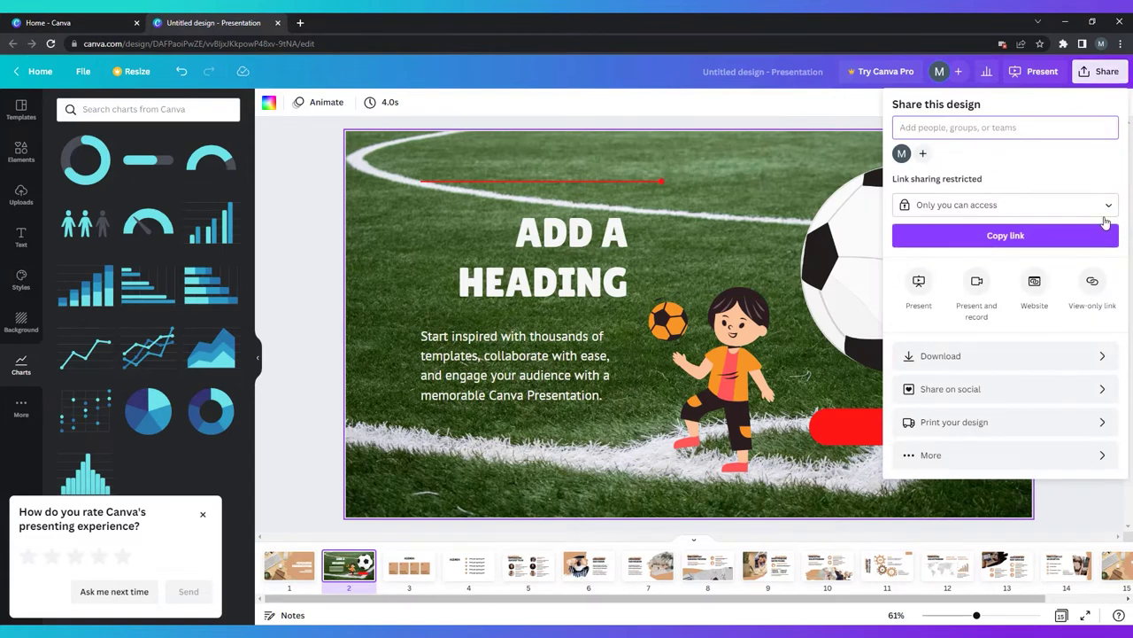
click(1103, 356)
click(1049, 257)
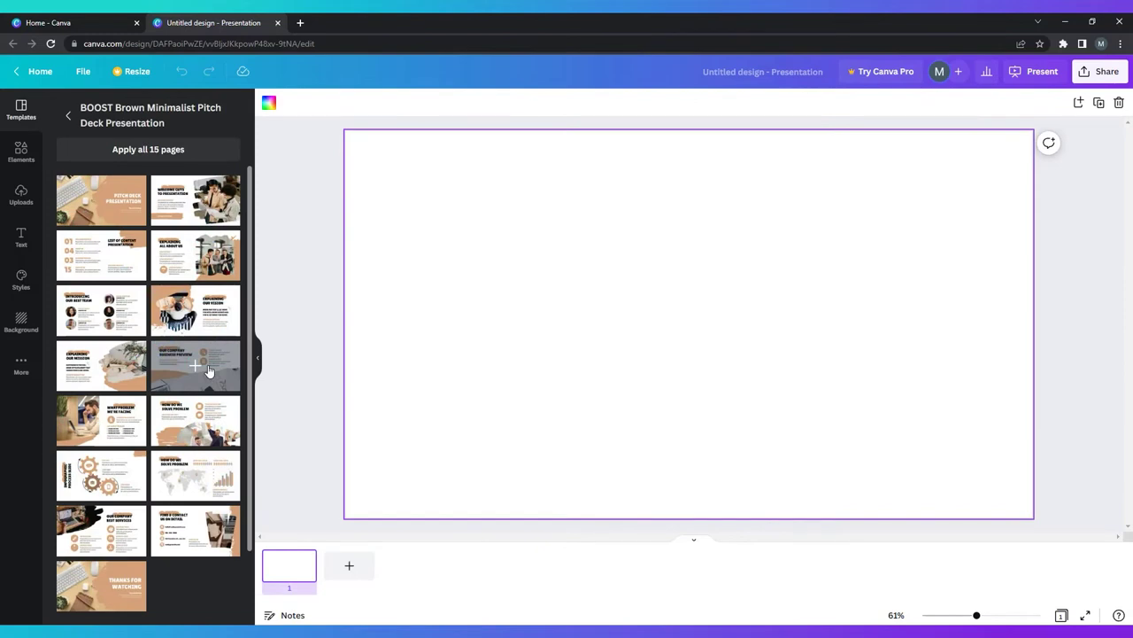
- Apply all 15 BOOST pitch deck pages, then delete and restore page 2
click(195, 149)
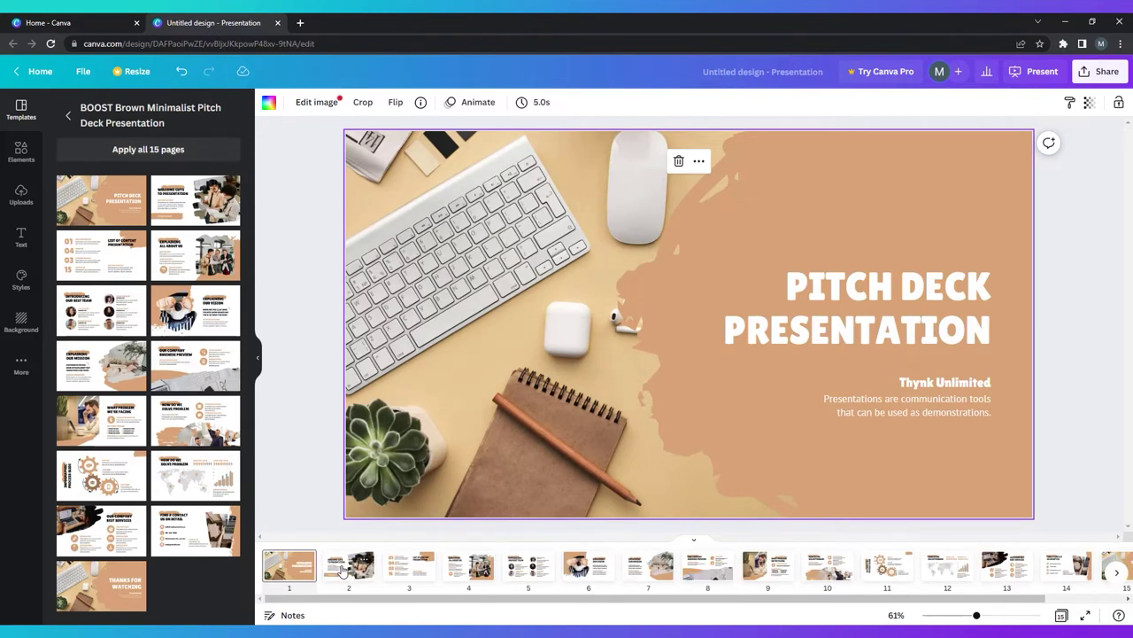
click(343, 569)
key(Delete)
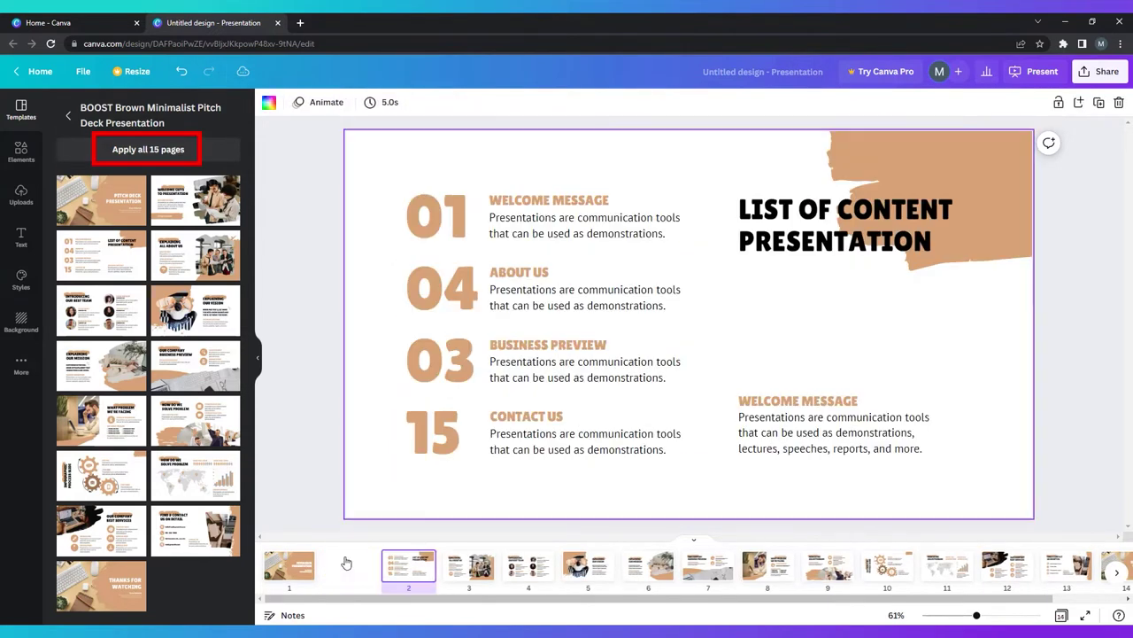
key(ctrl+z)
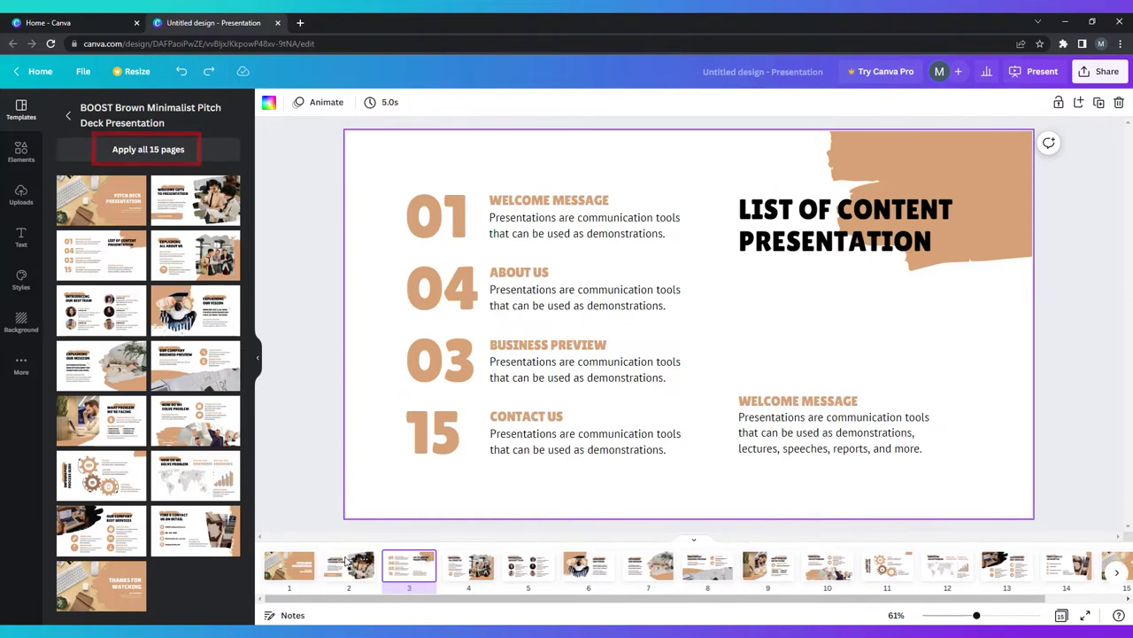
- Open and close page 1's options, then return to the full template list
click(303, 560)
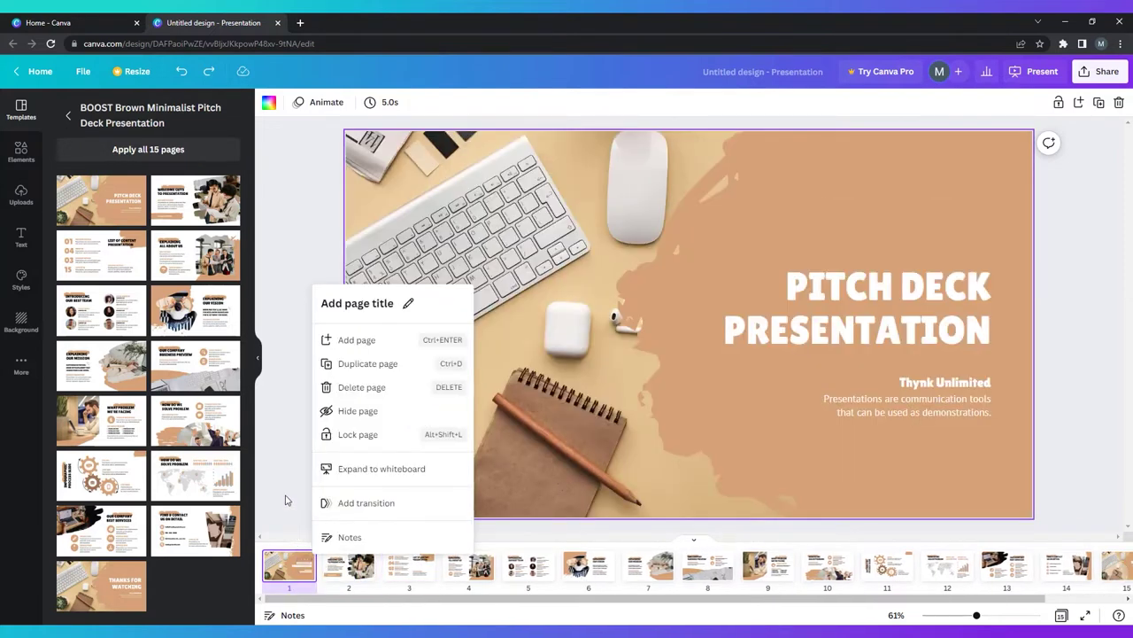
click(283, 577)
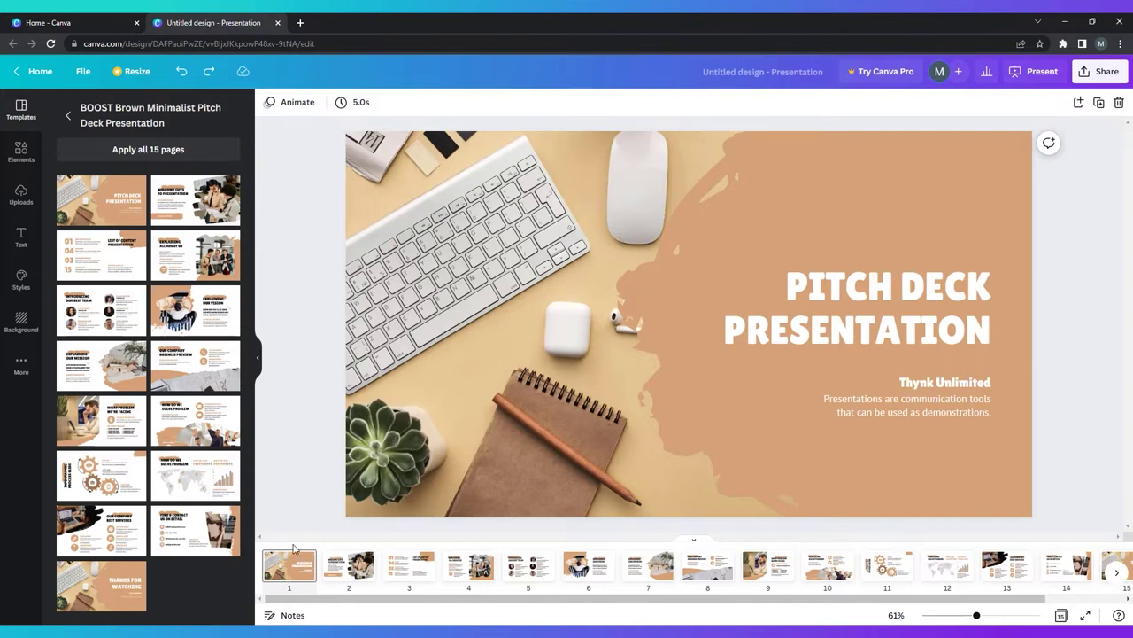
click(68, 116)
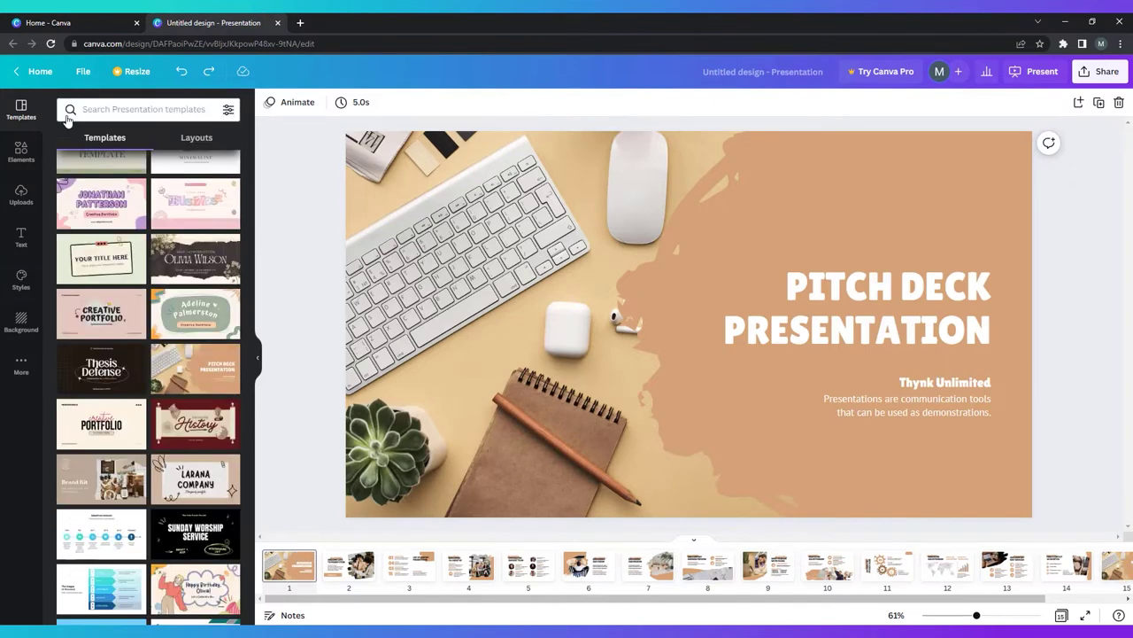
- Switch to Layouts and give slide 2 the four-box Agenda layout
click(180, 140)
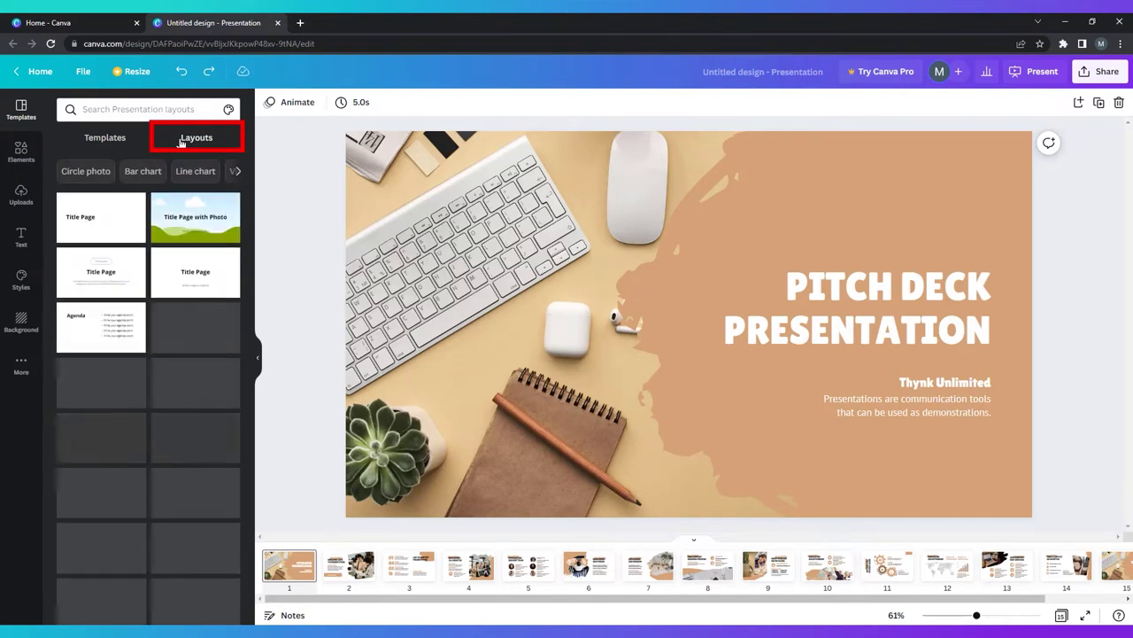
click(179, 141)
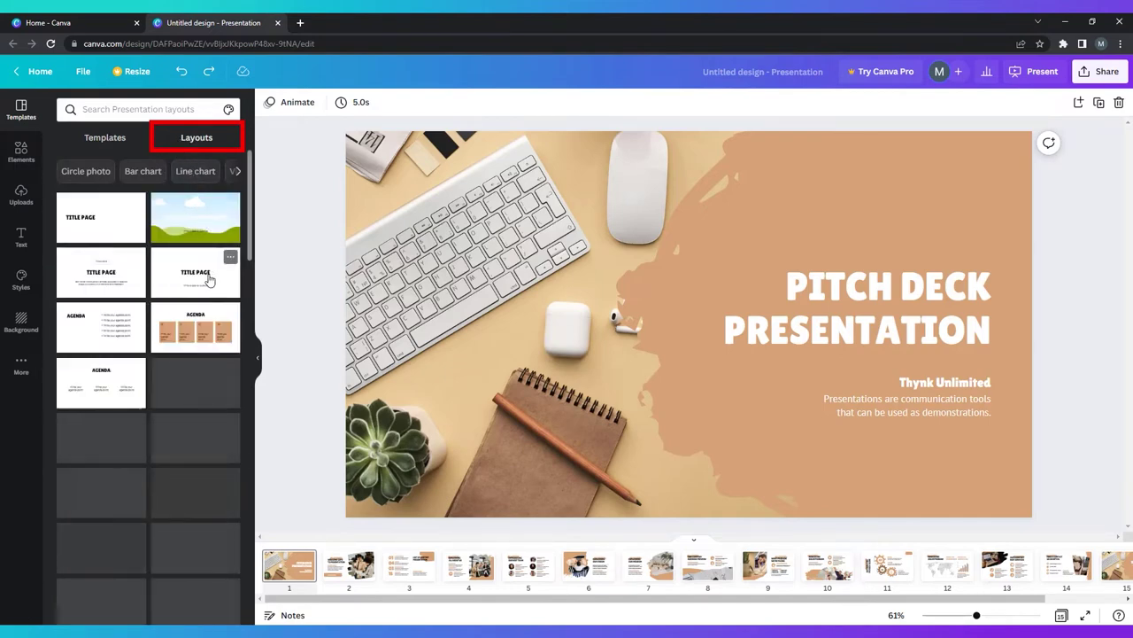
click(334, 563)
click(203, 336)
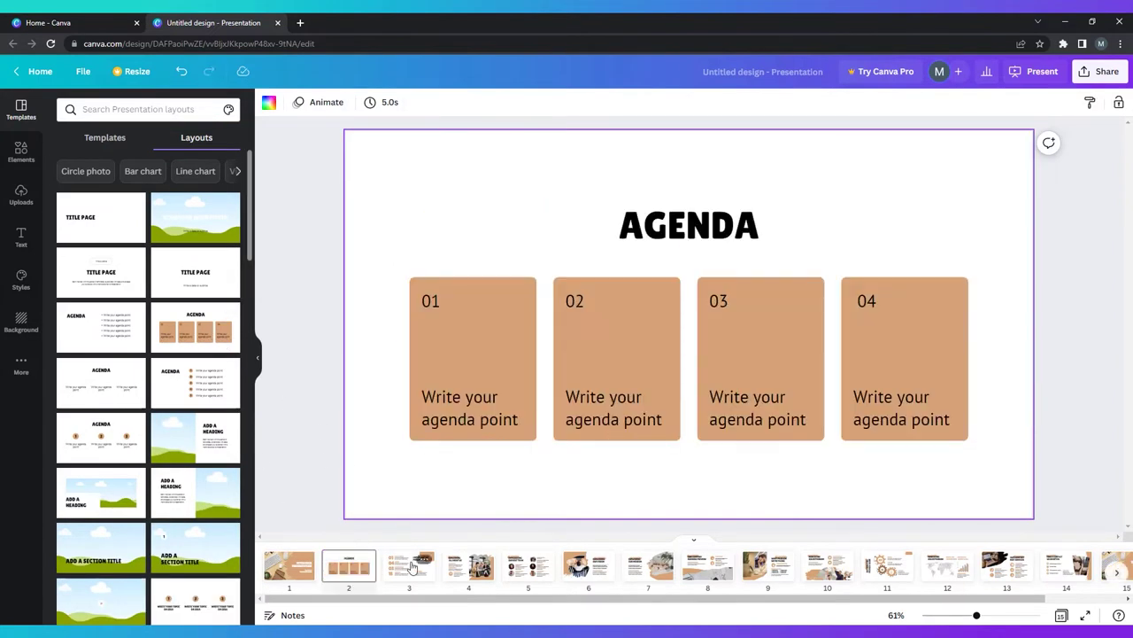
- Give slide 3 the five-point Agenda layout and slide 4 the heading, cloud and hills layout
click(409, 564)
click(195, 383)
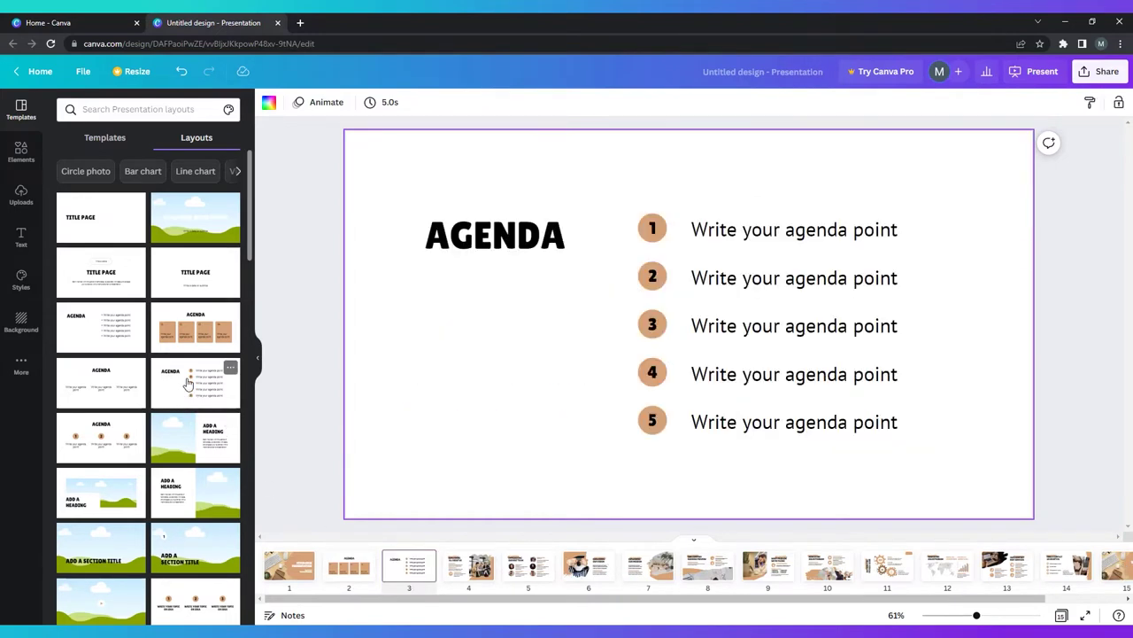
click(469, 563)
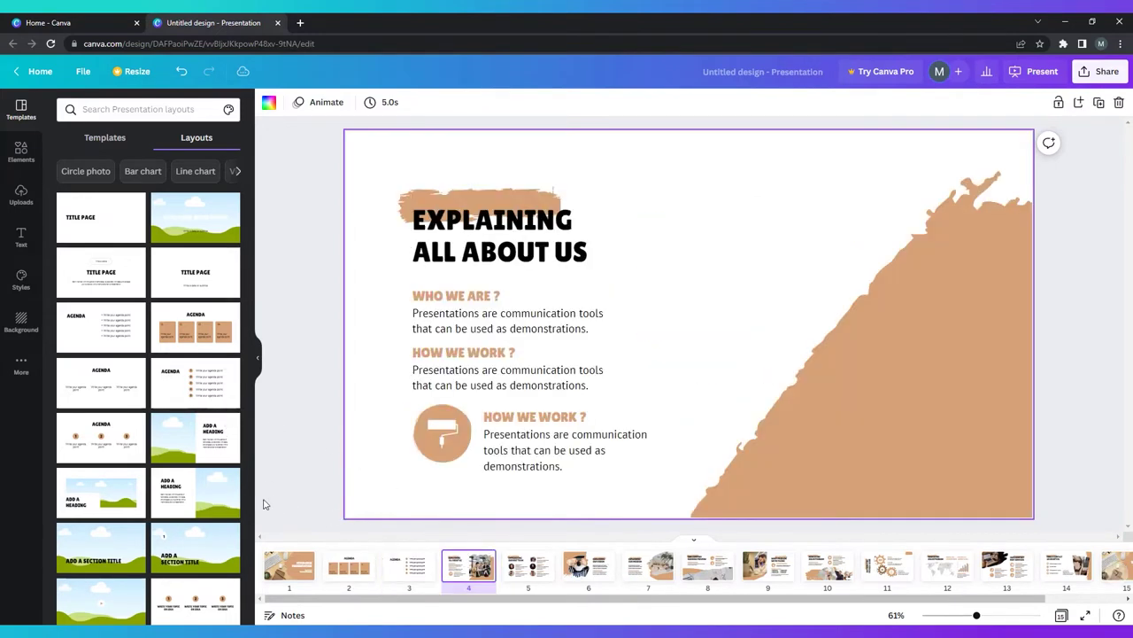
click(186, 494)
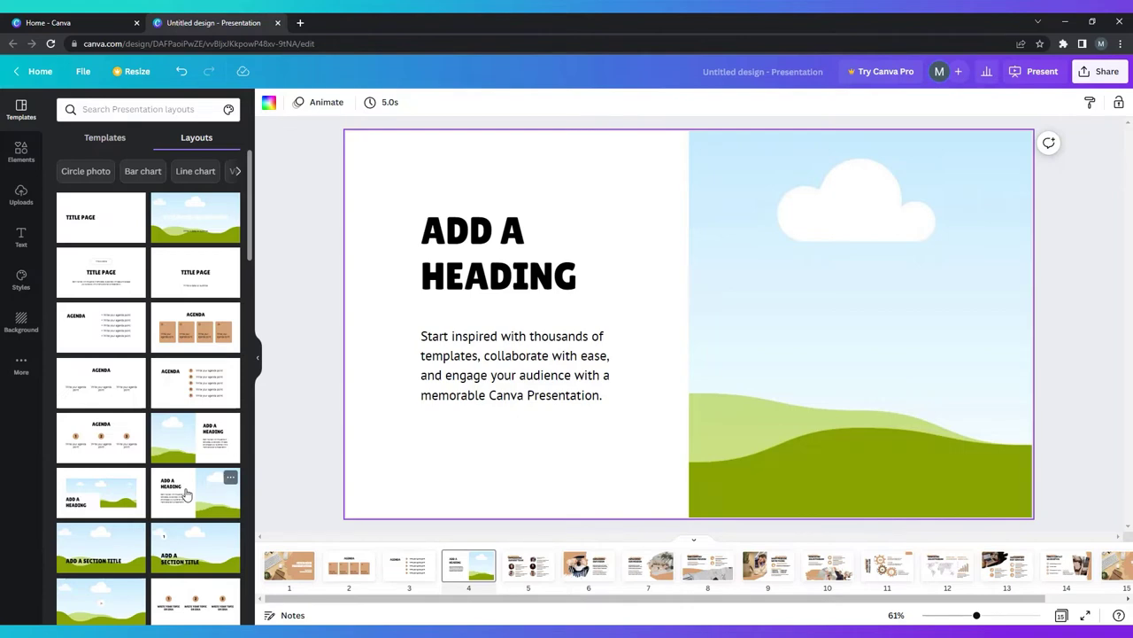
- Enlarge slide 4's ADD A HEADING title to font size 87
click(529, 280)
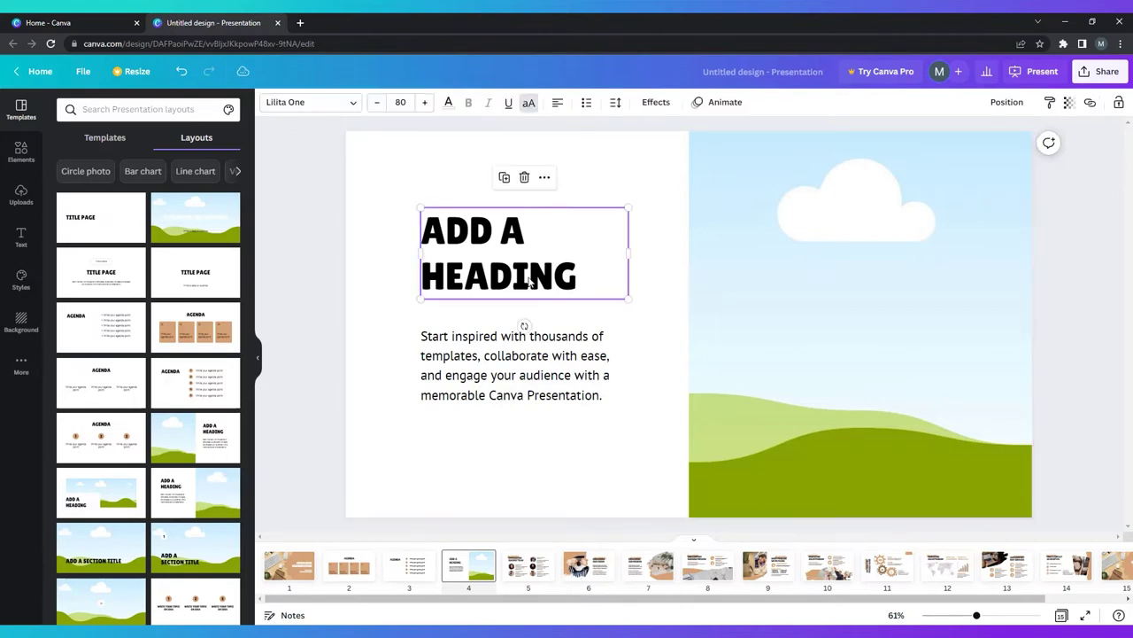
click(350, 105)
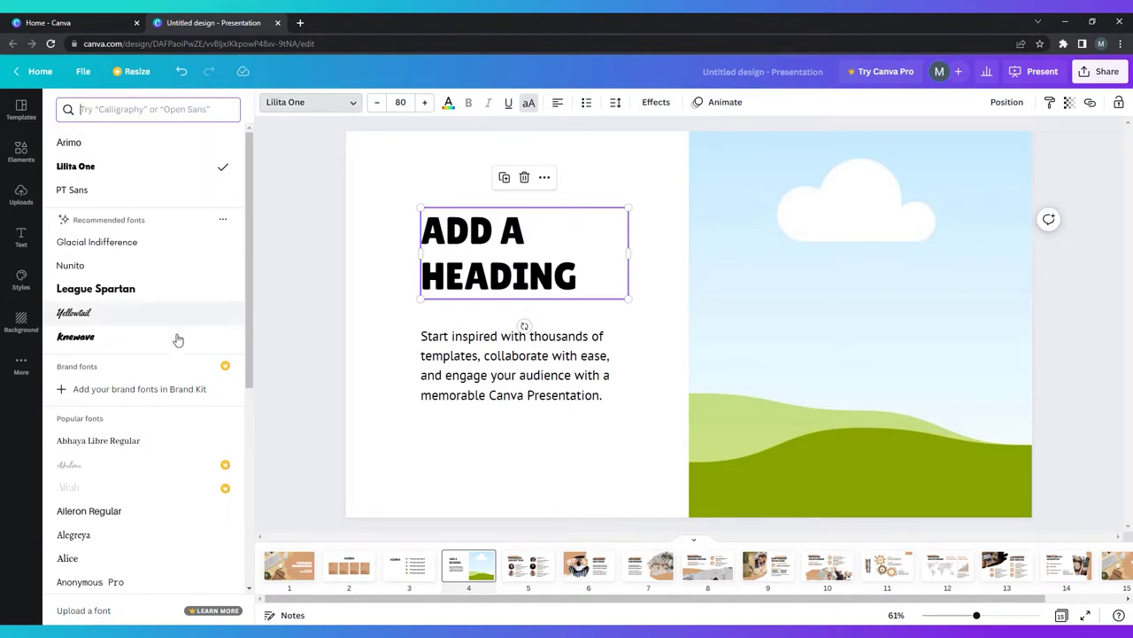
scroll(177, 350, down, 4)
scroll(177, 352, up, 4)
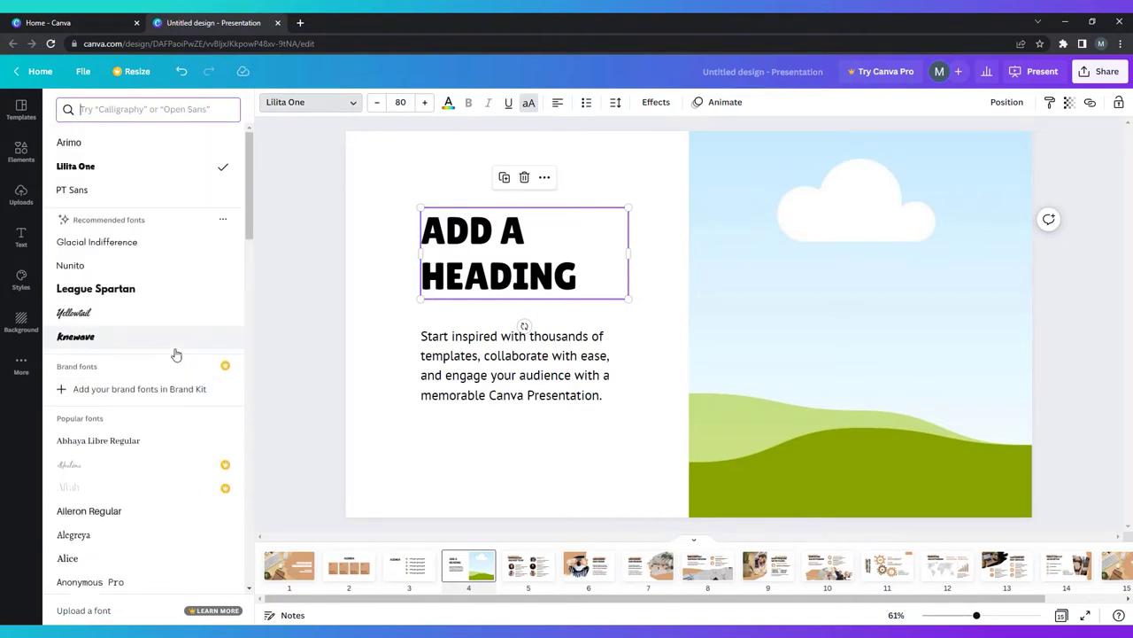
click(425, 103)
click(425, 103)
click(425, 103)
click(425, 103)
click(425, 102)
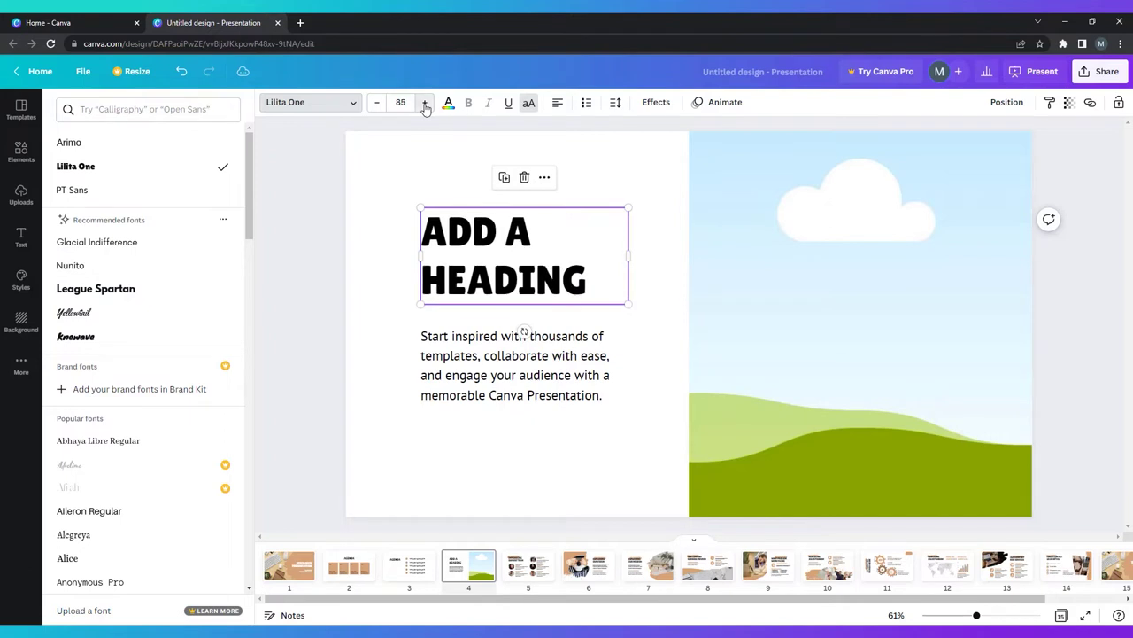
click(425, 102)
click(426, 103)
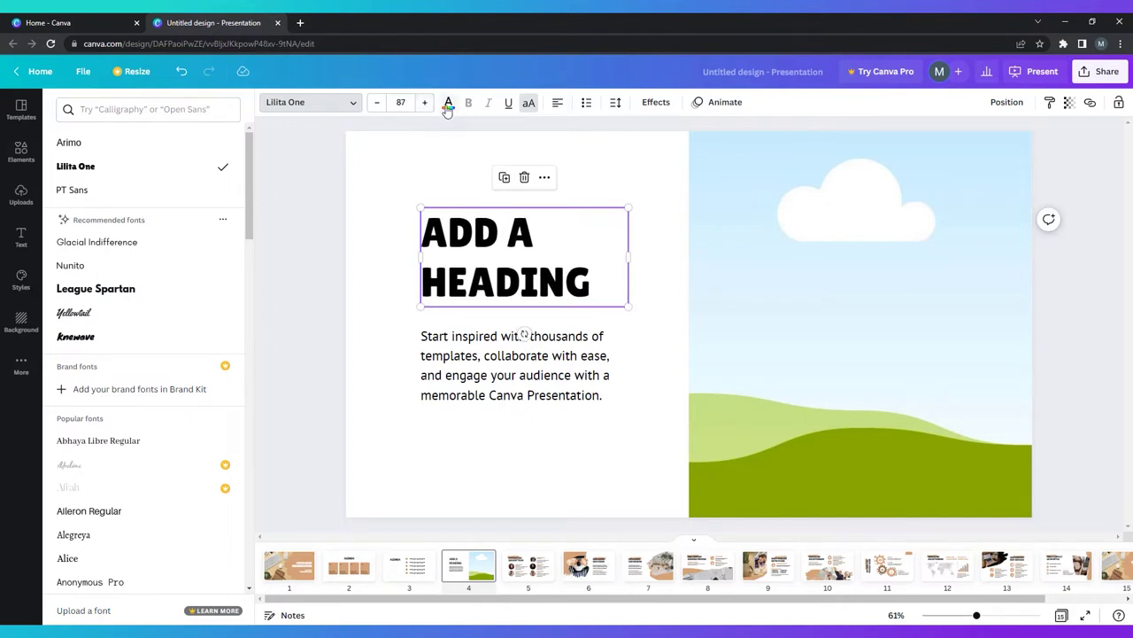
key(Escape)
- Colour the heading brown and right-align it
click(448, 103)
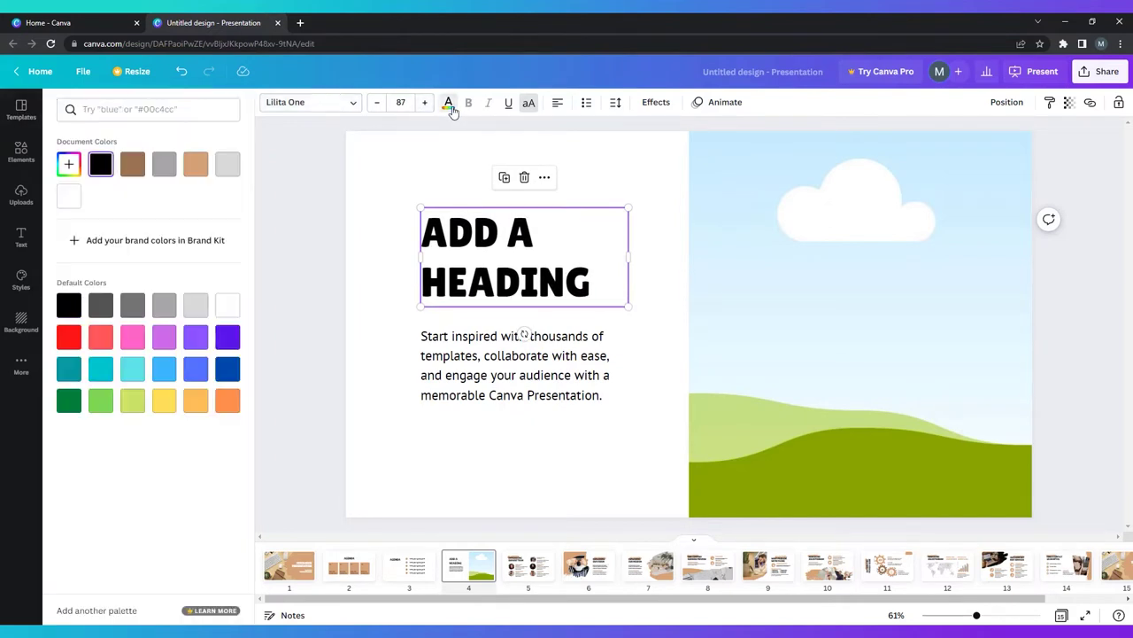
click(135, 170)
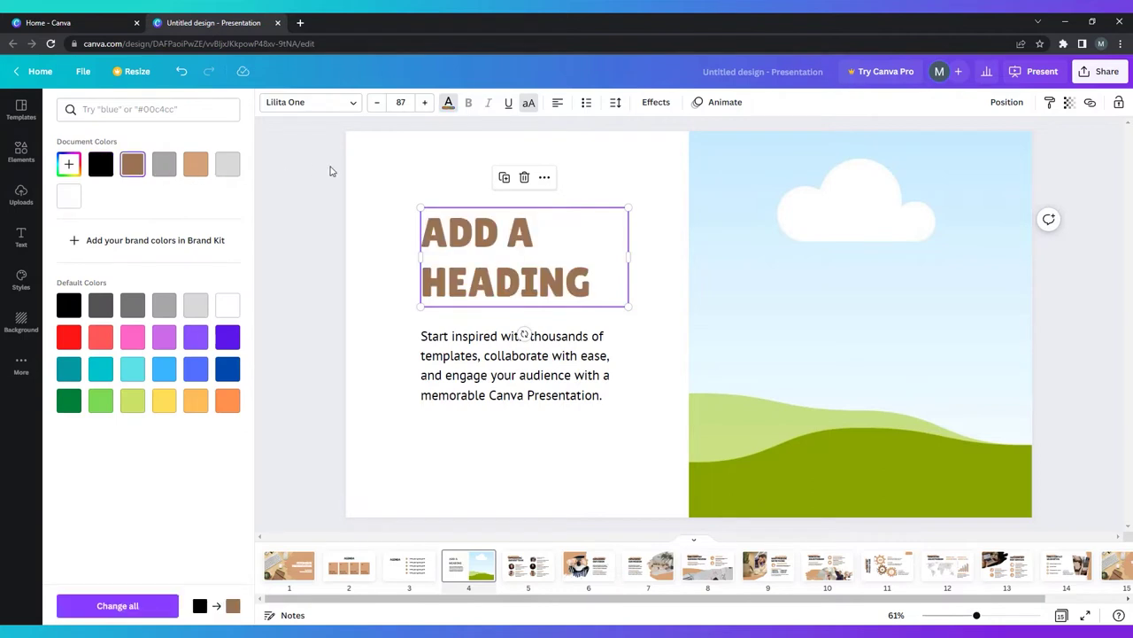
key(Escape)
click(559, 102)
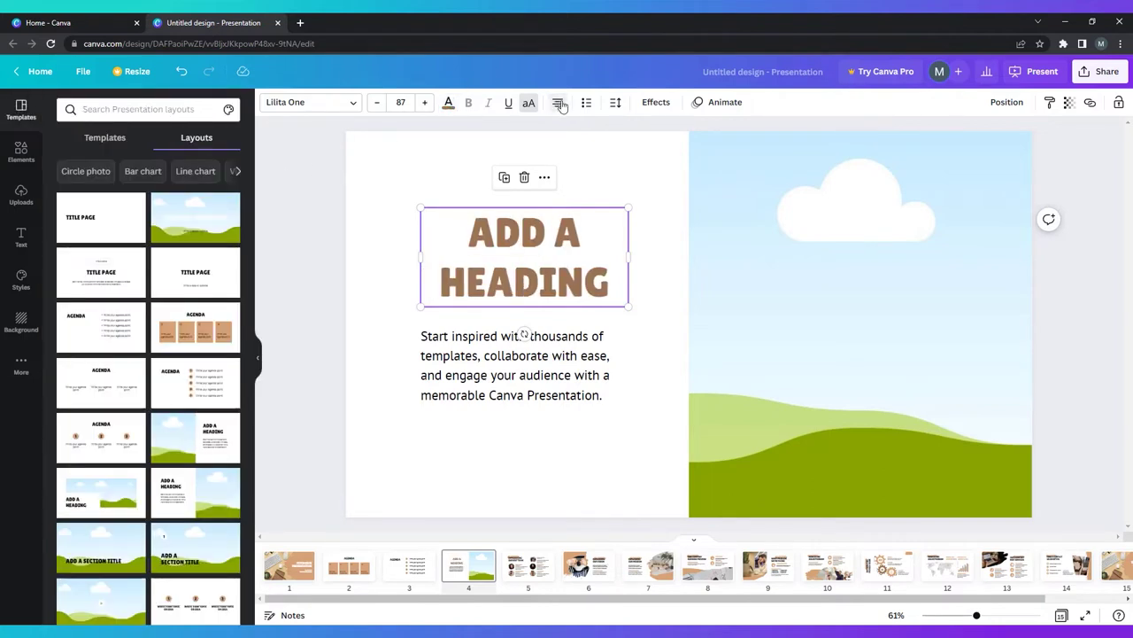
click(559, 103)
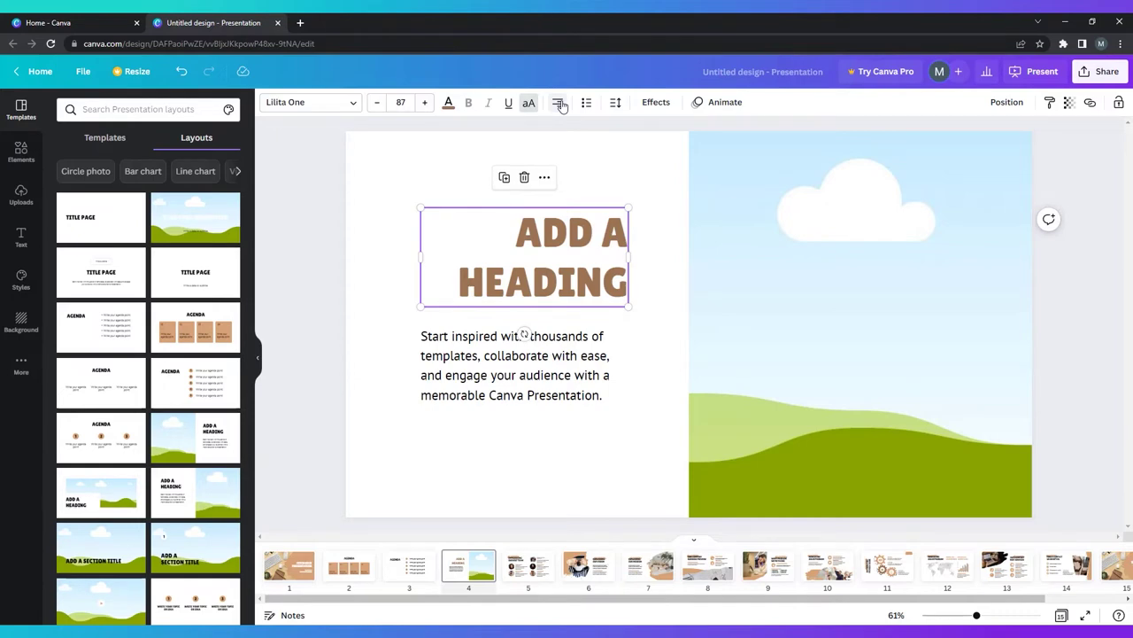
- Recolour slide 4 with the dark teal palette from Styles so the heading turns white
click(308, 169)
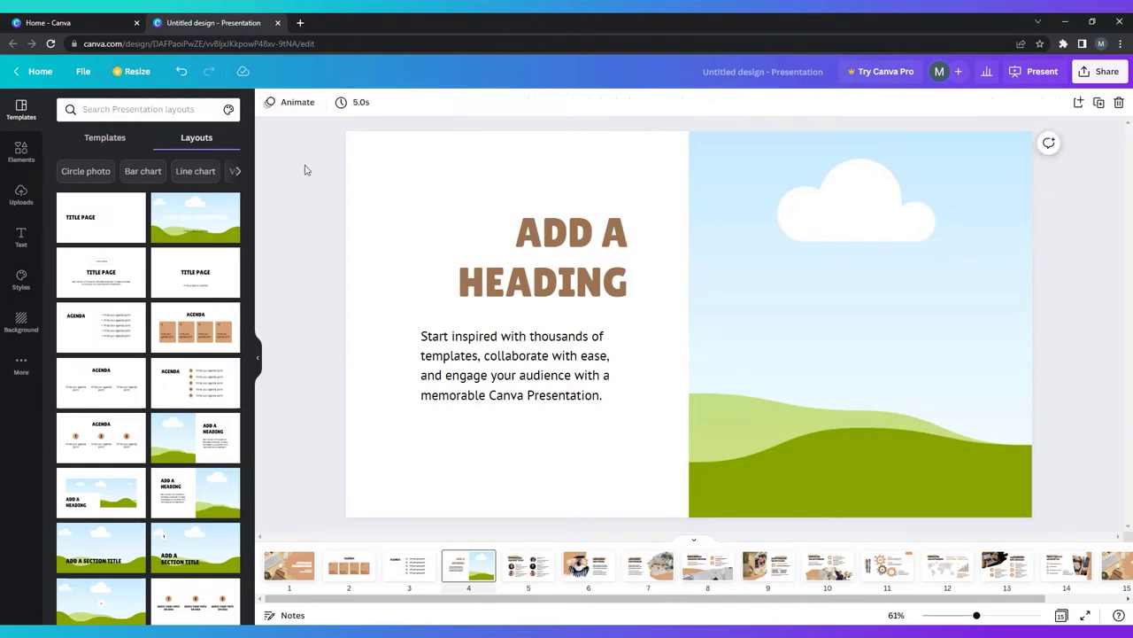
click(21, 281)
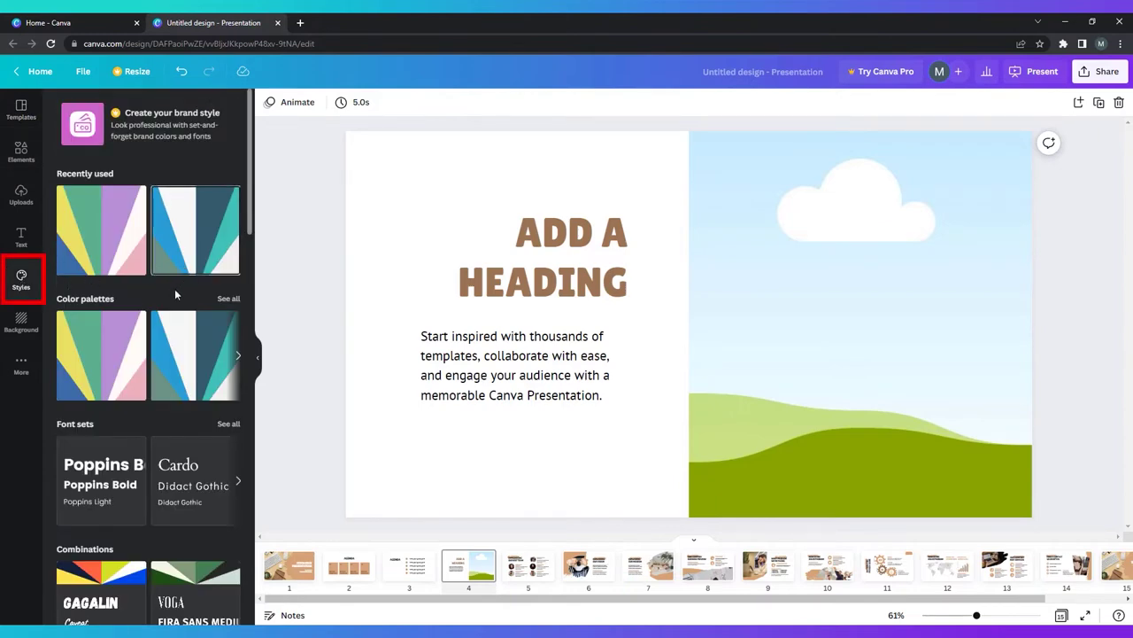
click(177, 366)
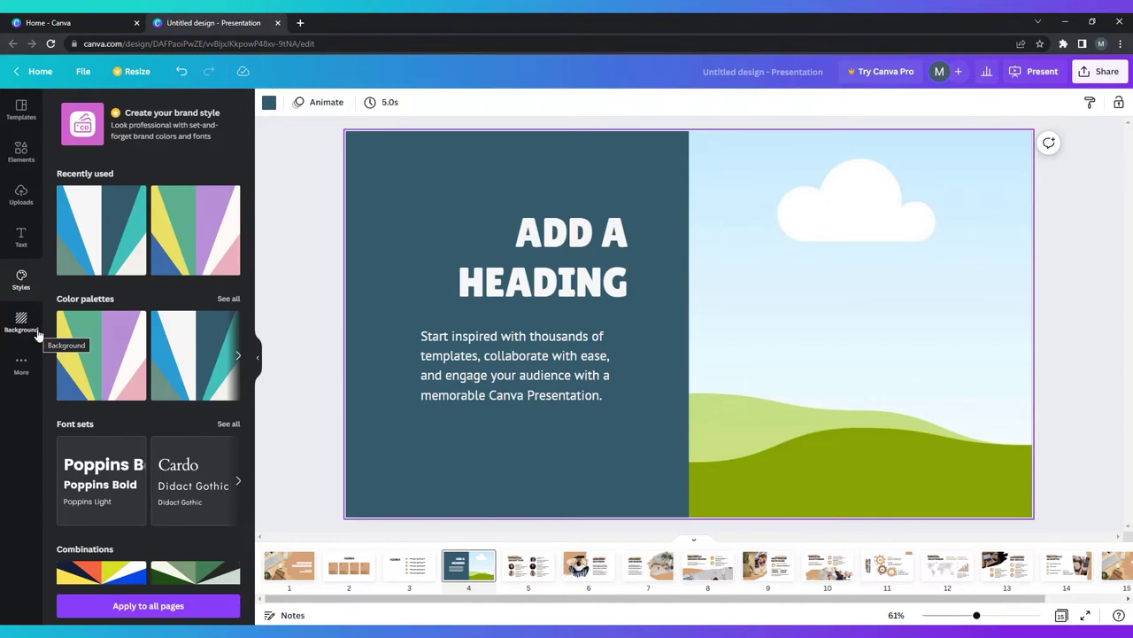
click(21, 365)
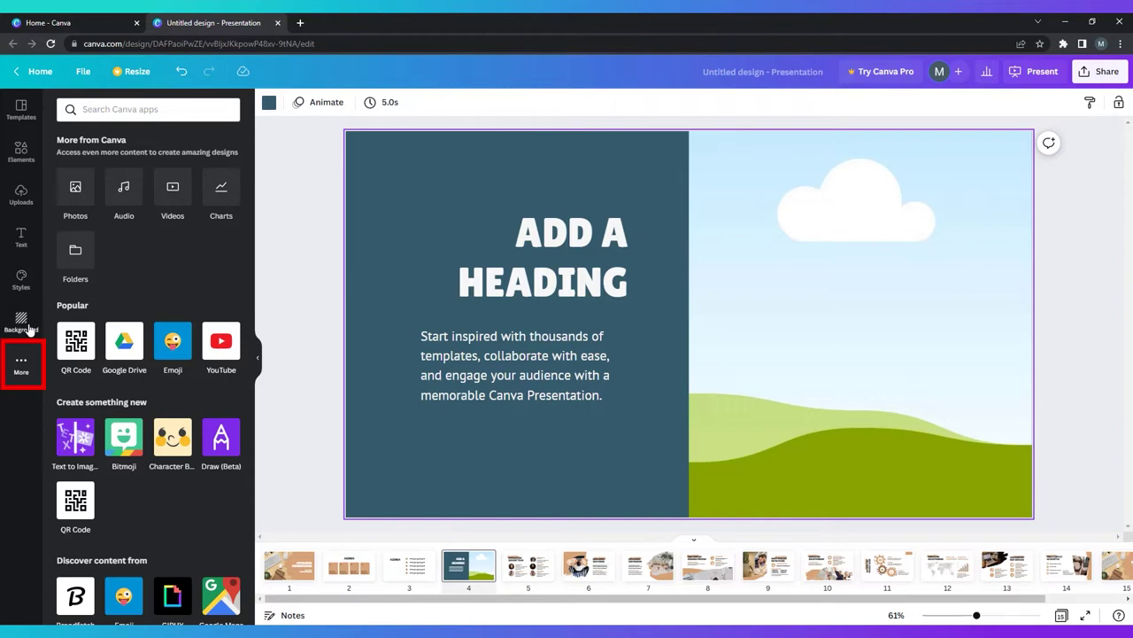
- Preview the bokeh and grey marble backgrounds, then settle on the football field photo
click(28, 327)
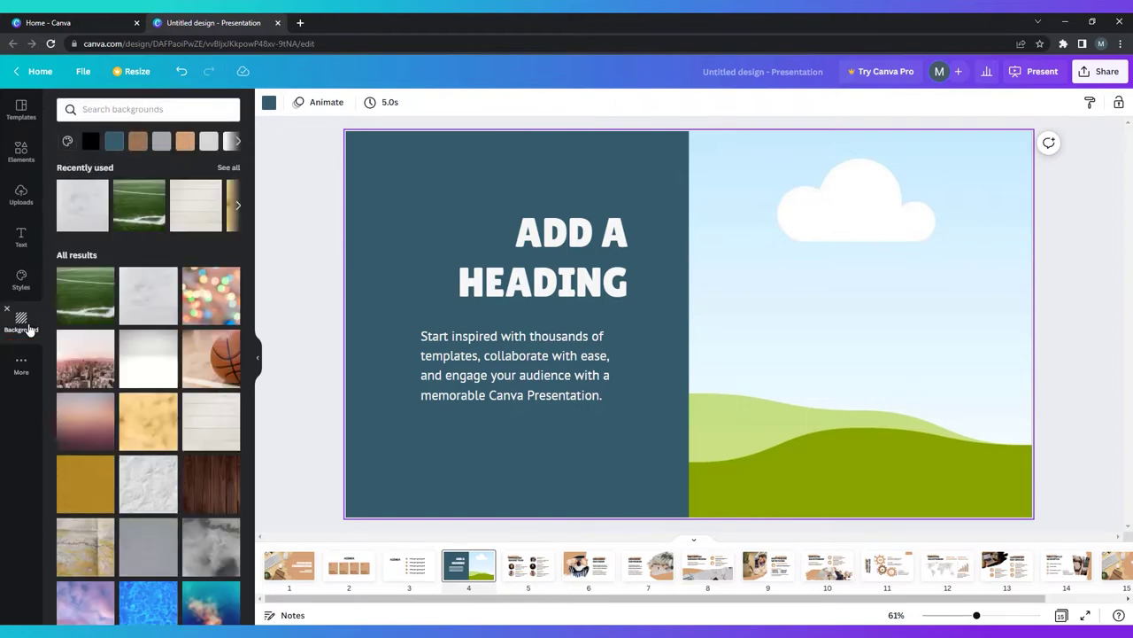
click(224, 304)
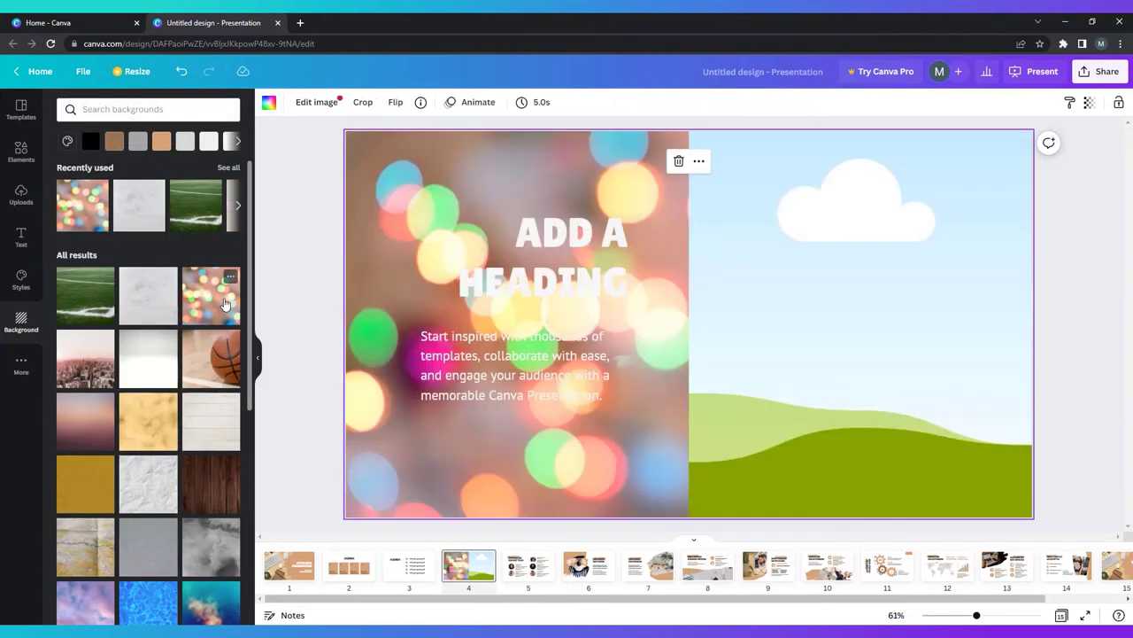
click(152, 304)
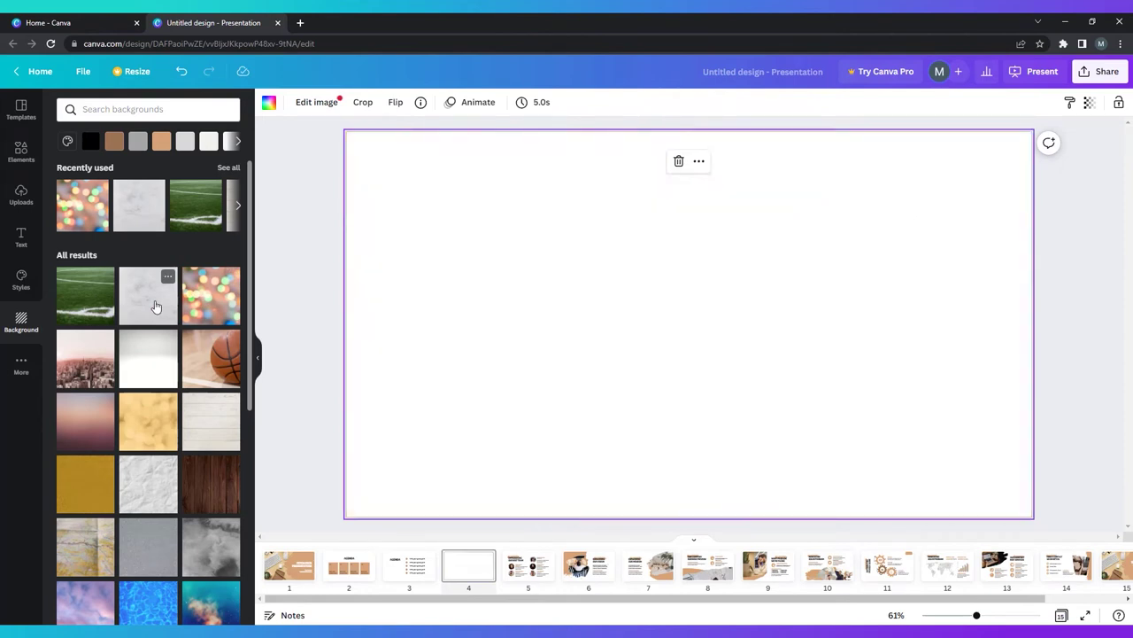
click(98, 304)
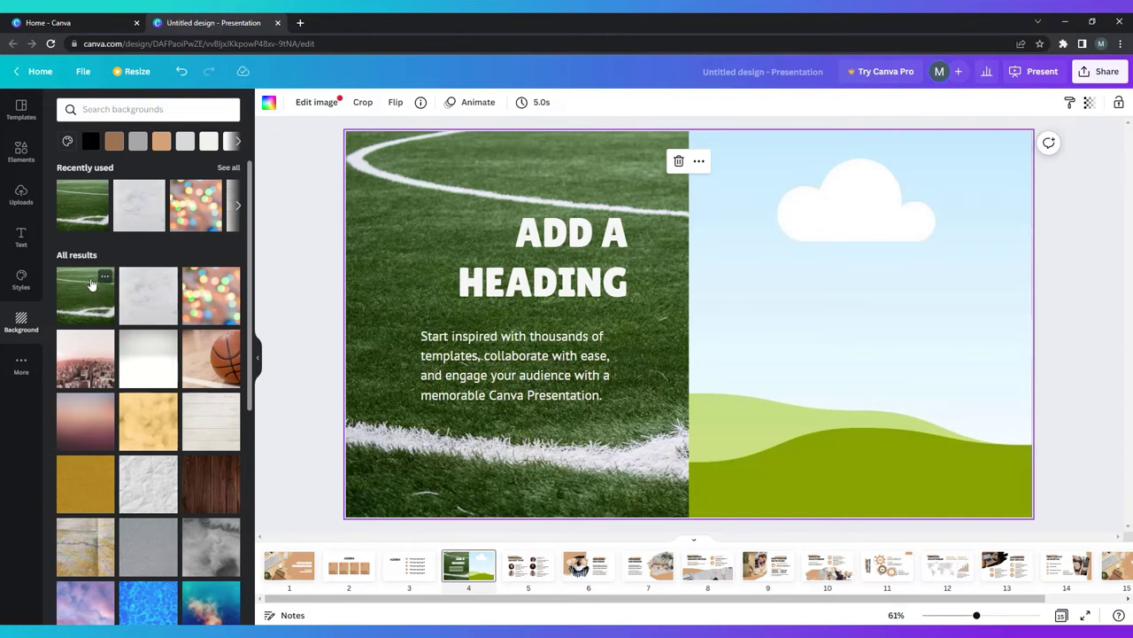
- Show the Uploads area and cancel the file picker without uploading anything
click(24, 195)
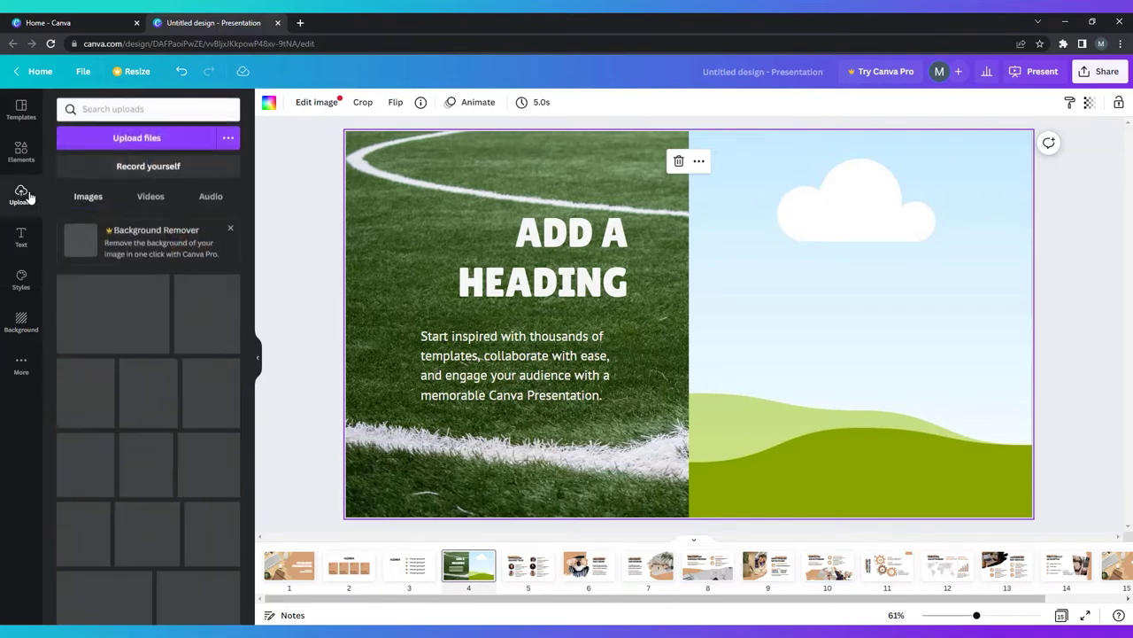
click(167, 142)
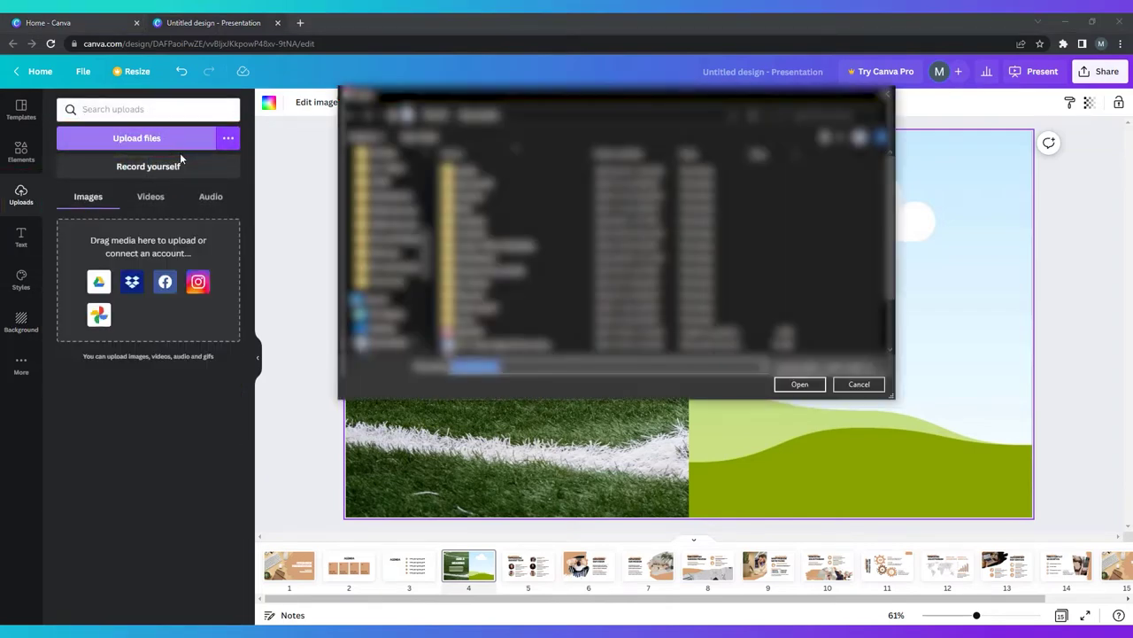
click(875, 389)
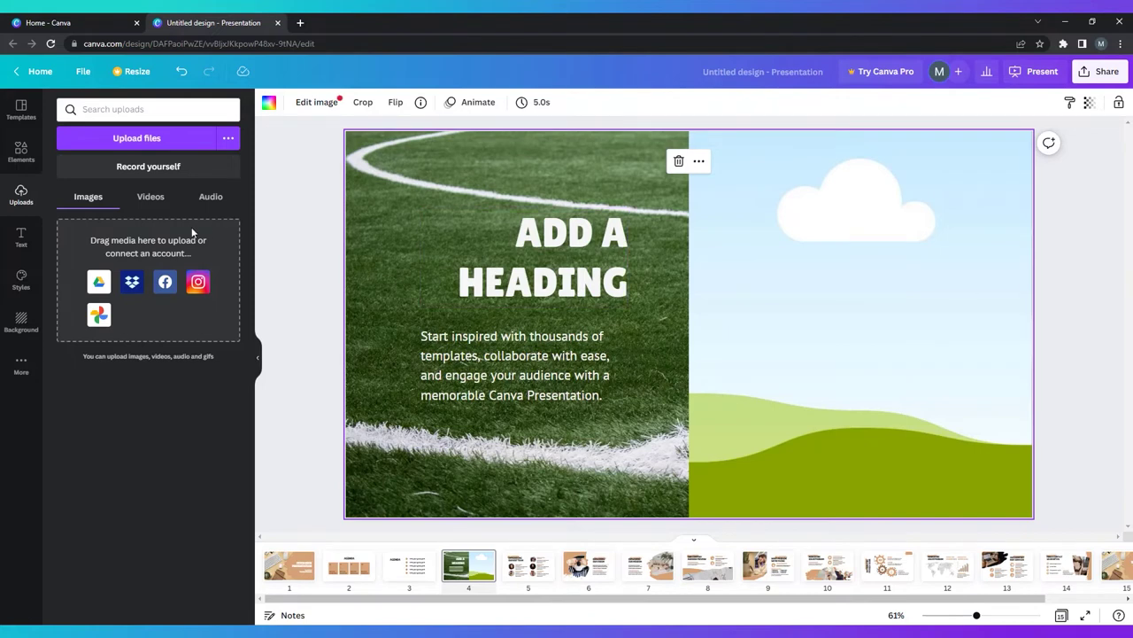
- Search elements for 'soccer', place a soccer ball on the slide and enlarge it
click(22, 151)
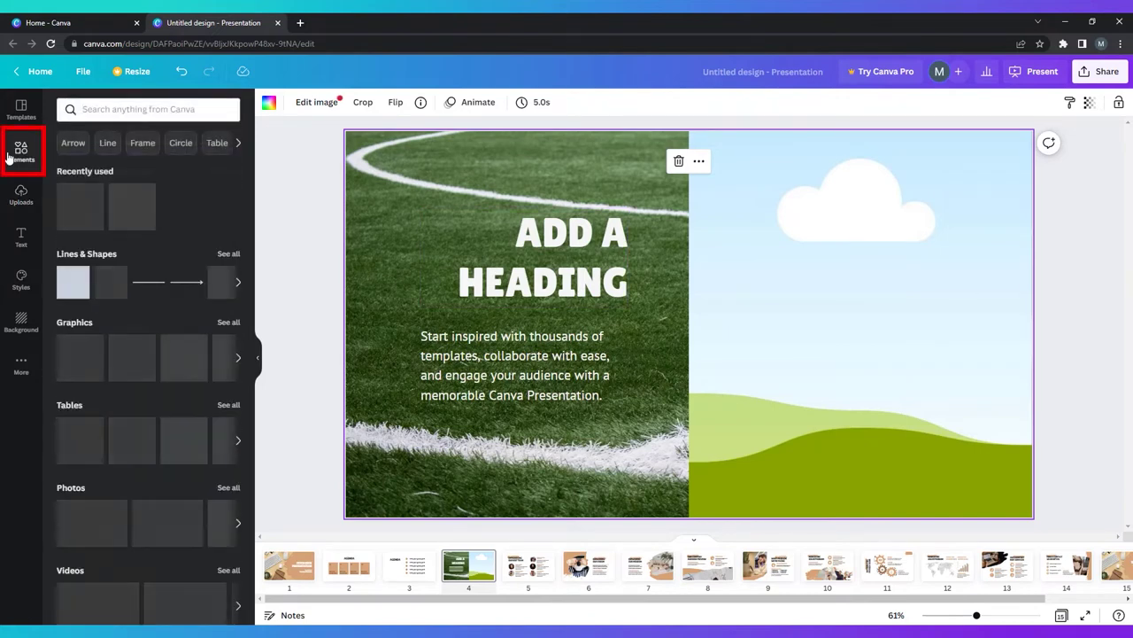
click(128, 111)
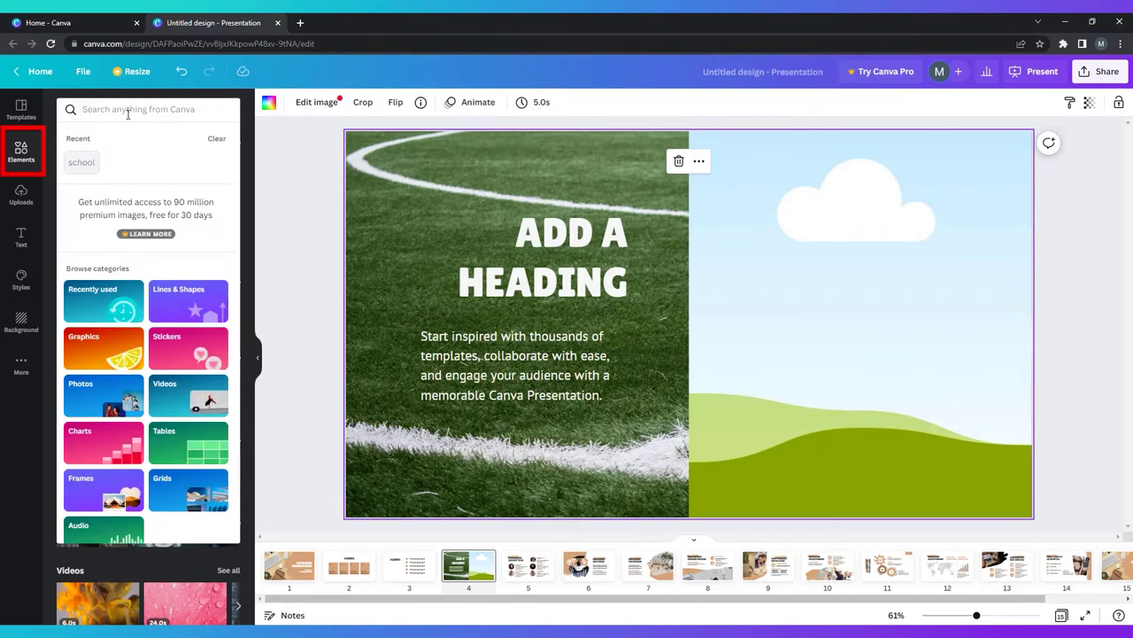
text(soccer)
key(Return)
drag(85, 220, 882, 292)
drag(962, 367, 936, 391)
- Delete the right-half illustration and add the boy-with-ball sticker in its place
click(733, 418)
key(Delete)
scroll(92, 348, down, 2)
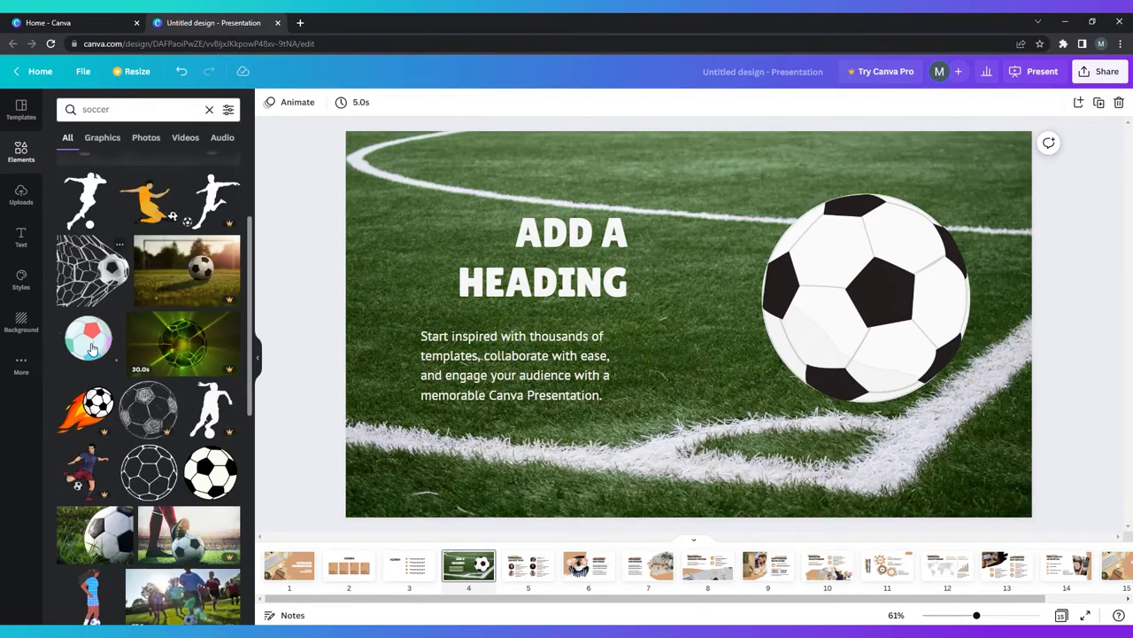
scroll(91, 348, down, 3)
drag(151, 368, 685, 413)
drag(866, 298, 905, 267)
- Change the boy's green shirt to light red, after trying and reverting dark red
click(713, 381)
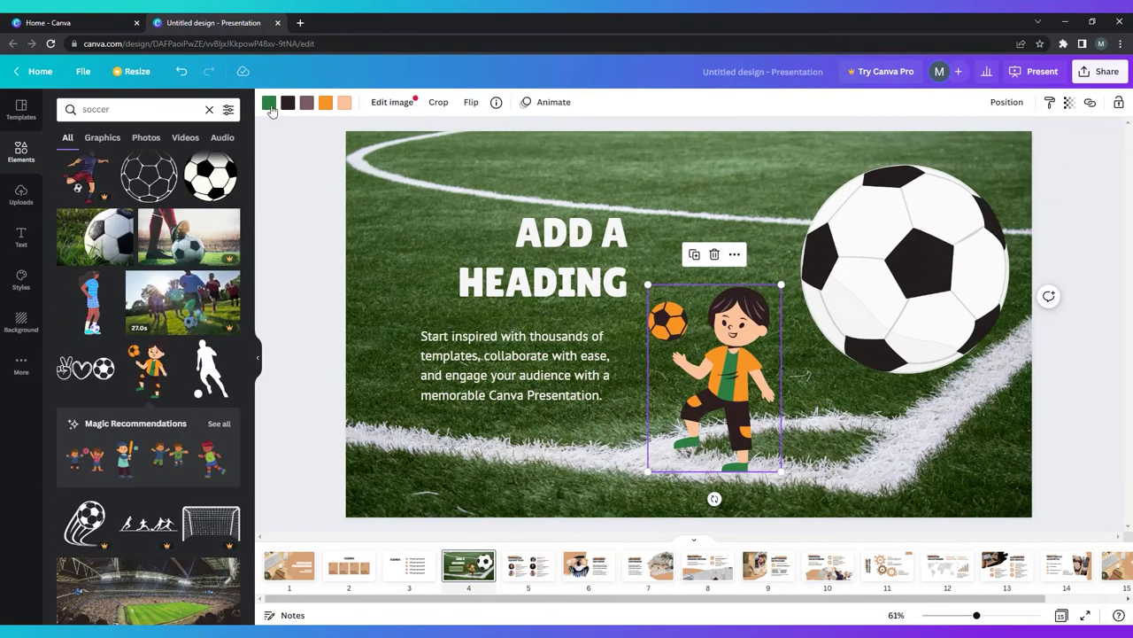
click(269, 102)
click(71, 263)
key(Escape)
key(ctrl+z)
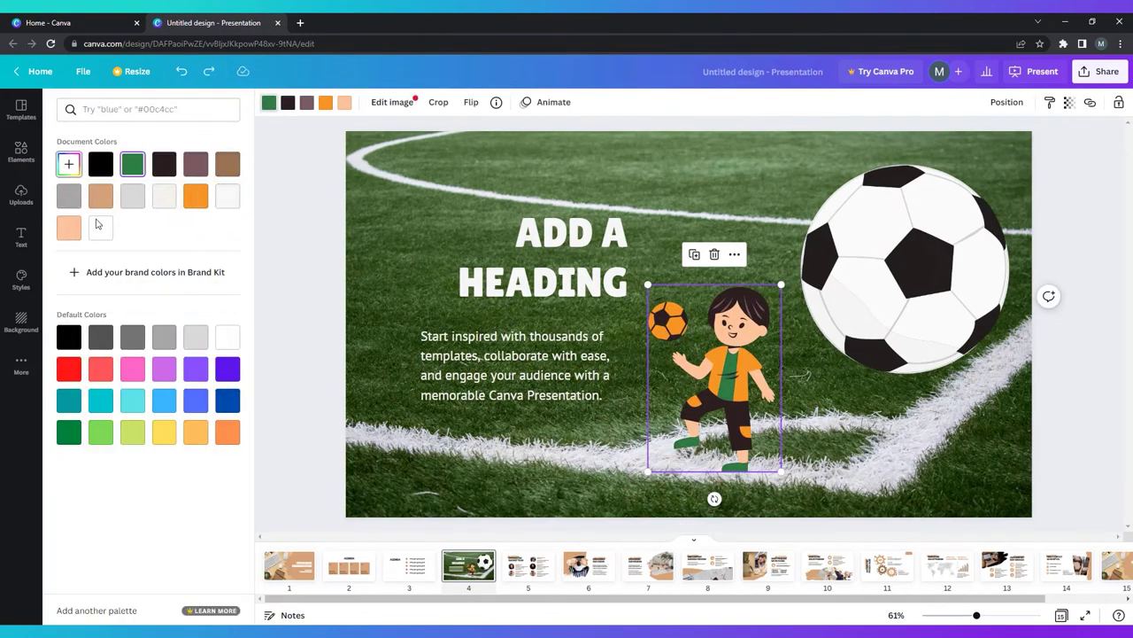
click(100, 369)
key(Escape)
- Add a line near the top of the slide and colour it red
click(213, 118)
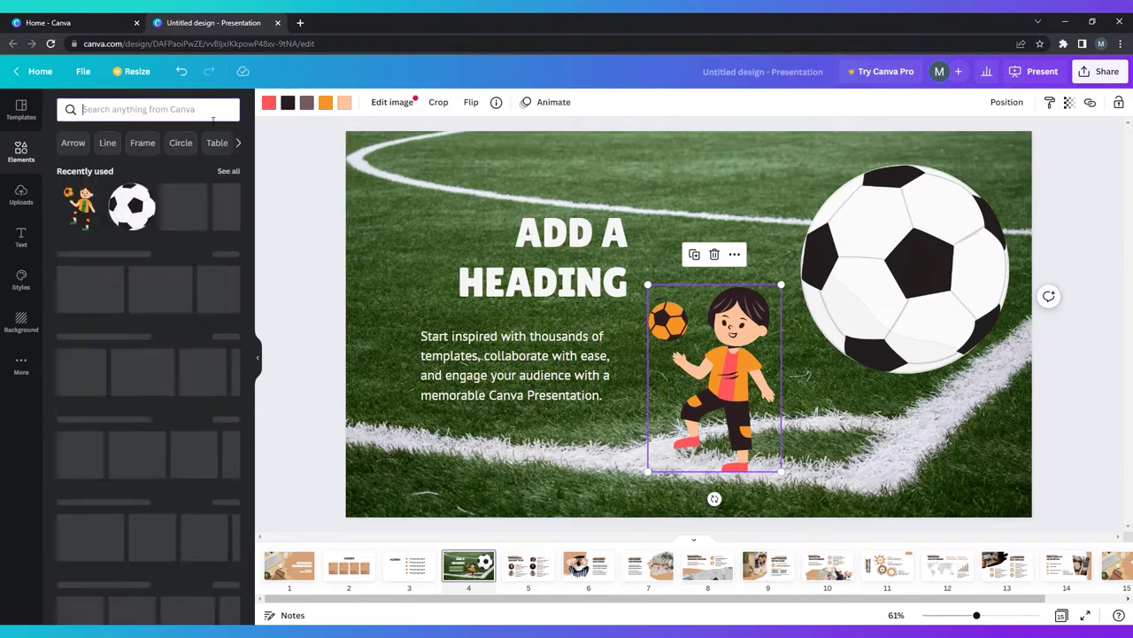
drag(149, 281, 467, 195)
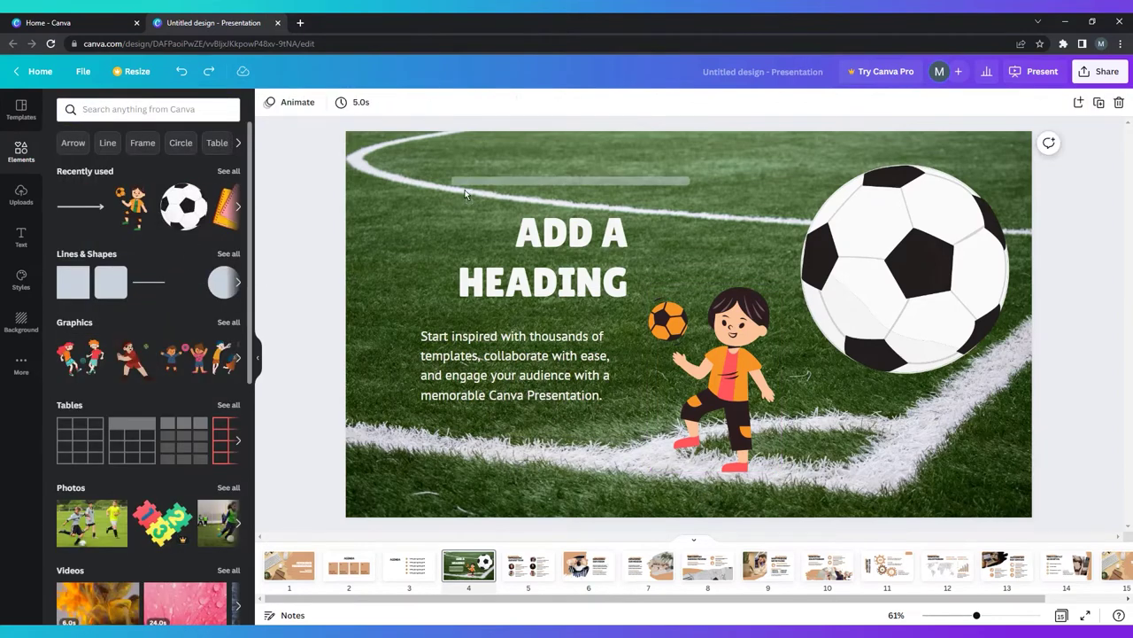
click(347, 102)
click(269, 102)
click(68, 368)
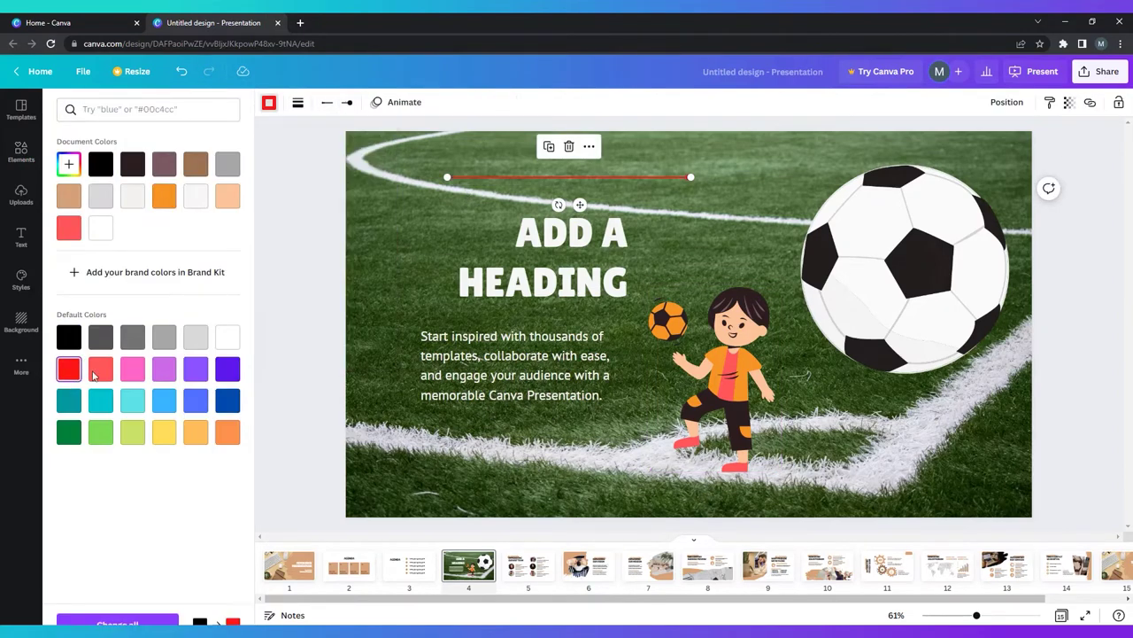
key(Escape)
click(320, 223)
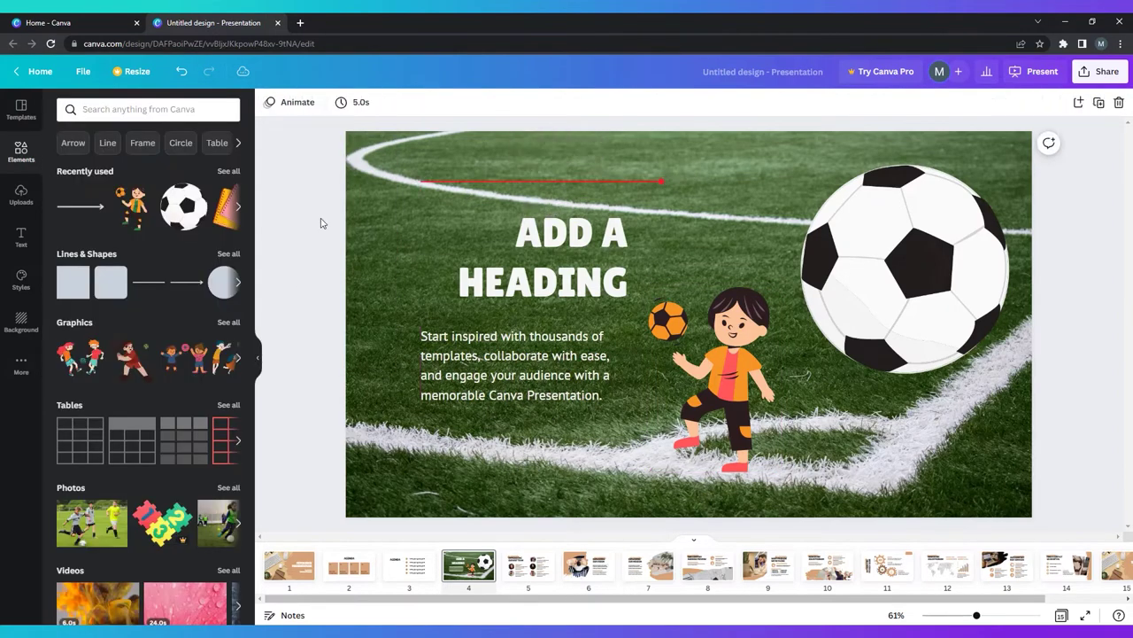
click(21, 365)
- Add a red progress bar set to 51% below the soccer ball
click(221, 195)
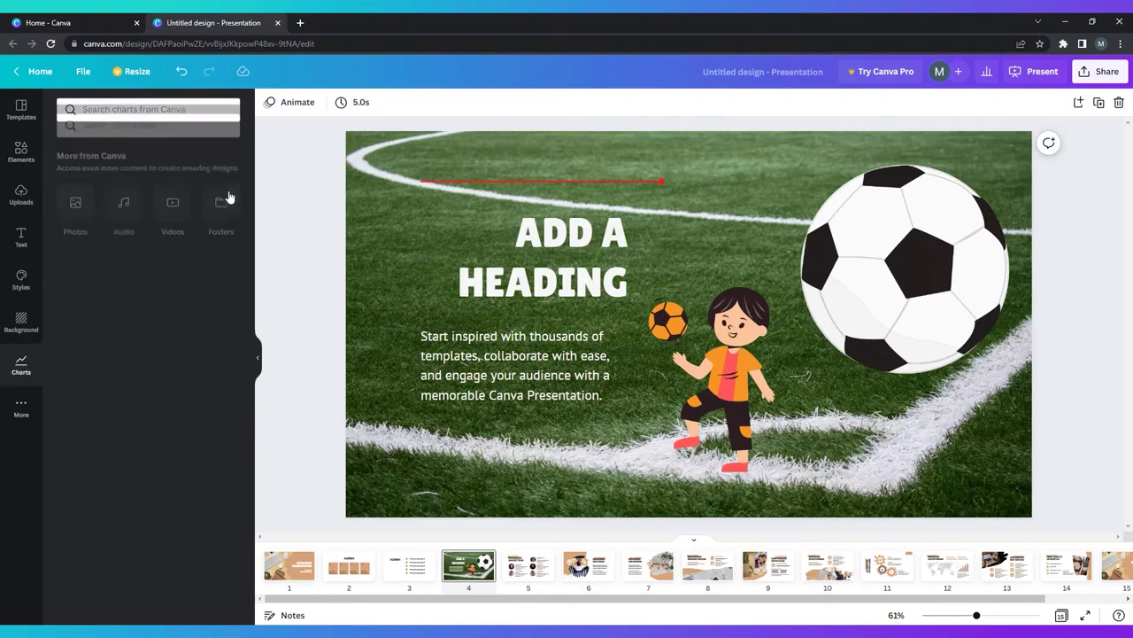
click(137, 162)
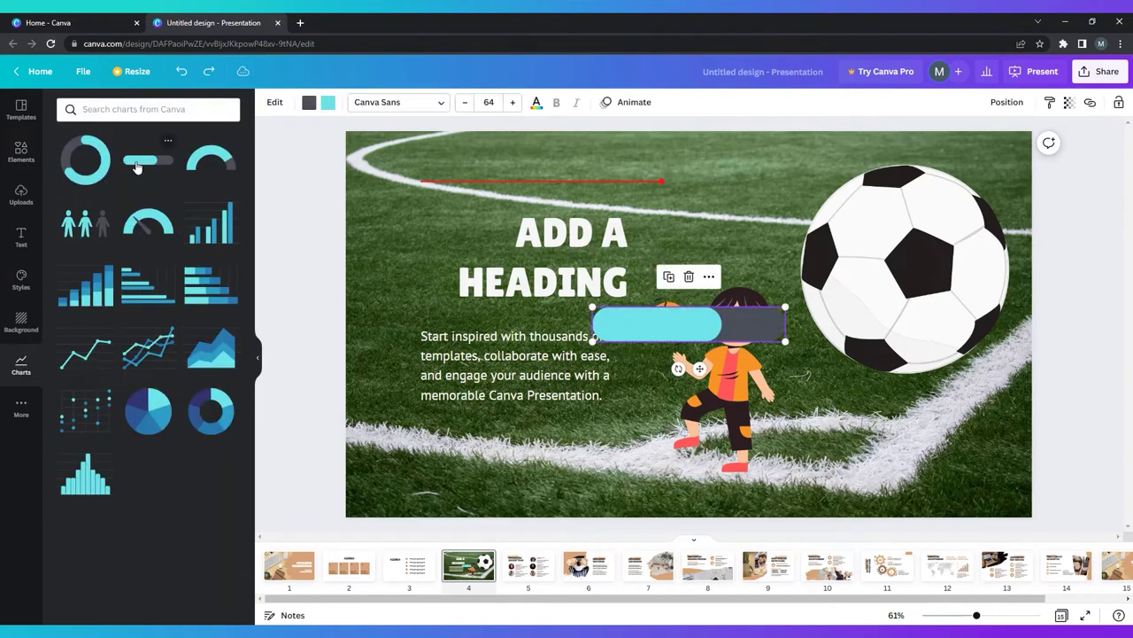
drag(684, 336, 901, 437)
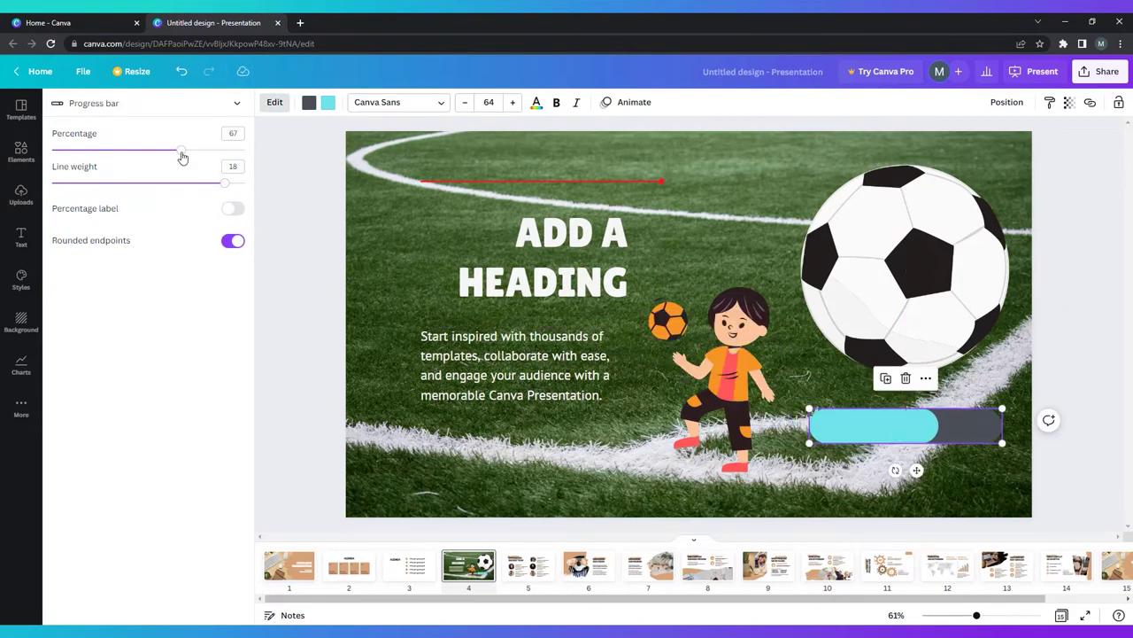
drag(181, 150, 236, 192)
click(327, 103)
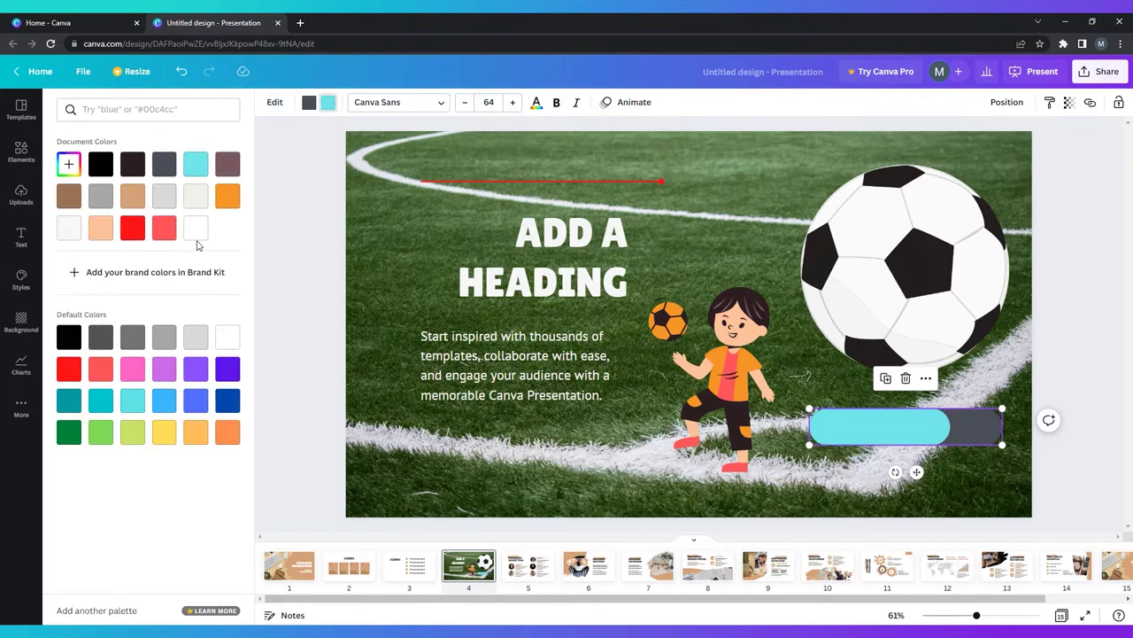
click(69, 368)
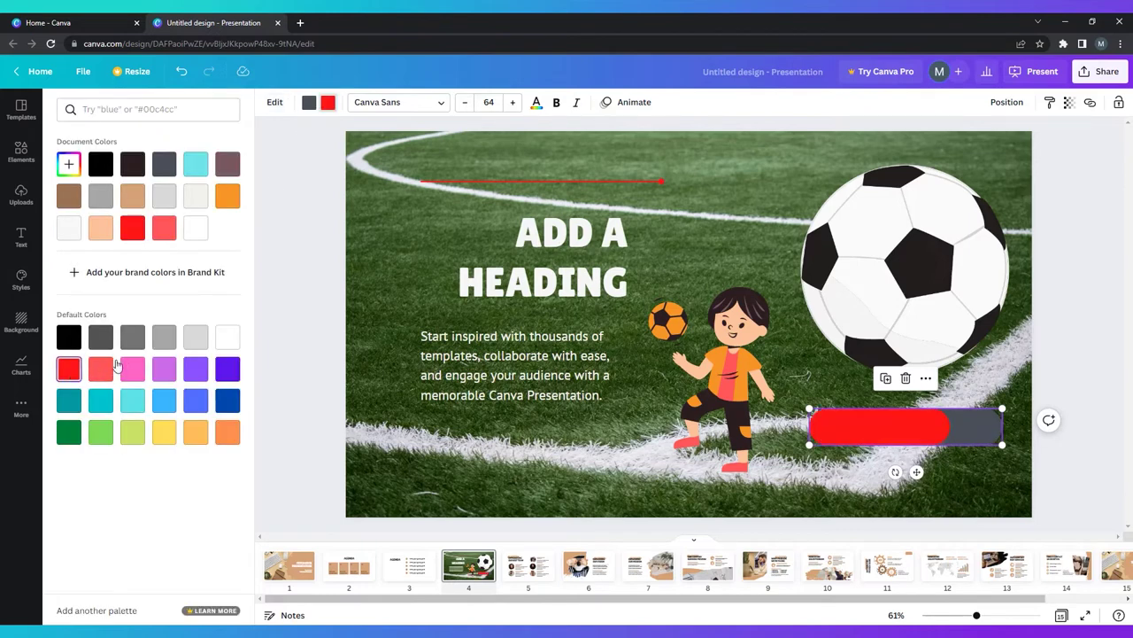
key(Escape)
- Move the soccer slide to second position in the deck
click(308, 260)
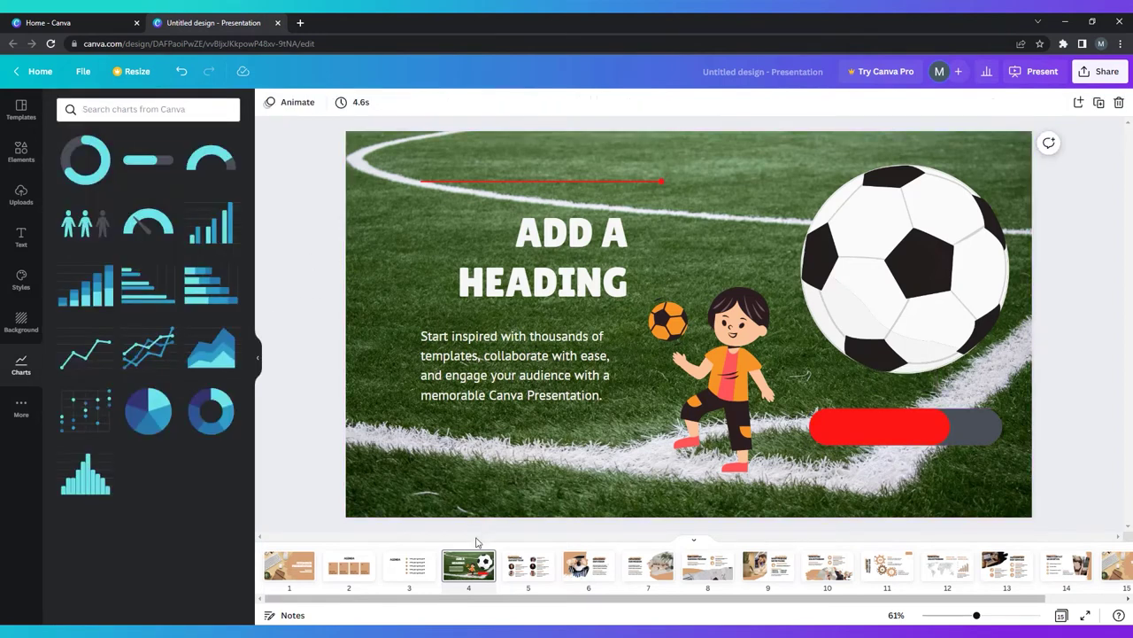
drag(478, 564, 365, 563)
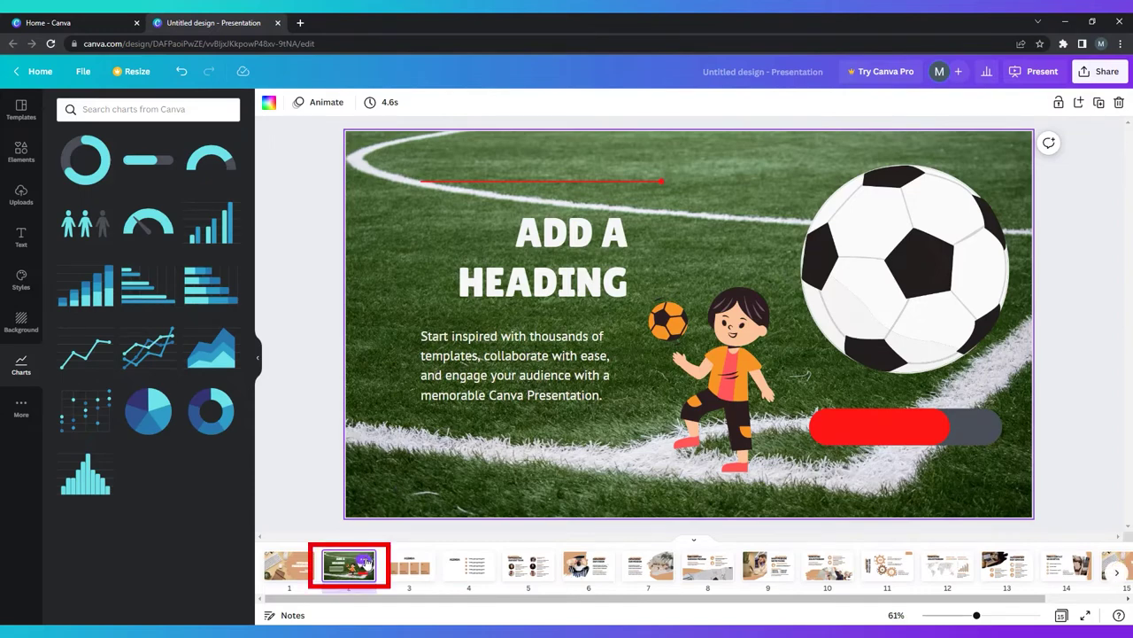
right_click(371, 567)
- Give slide 2 a Color Wipe transition after previewing Line Wipe
click(464, 502)
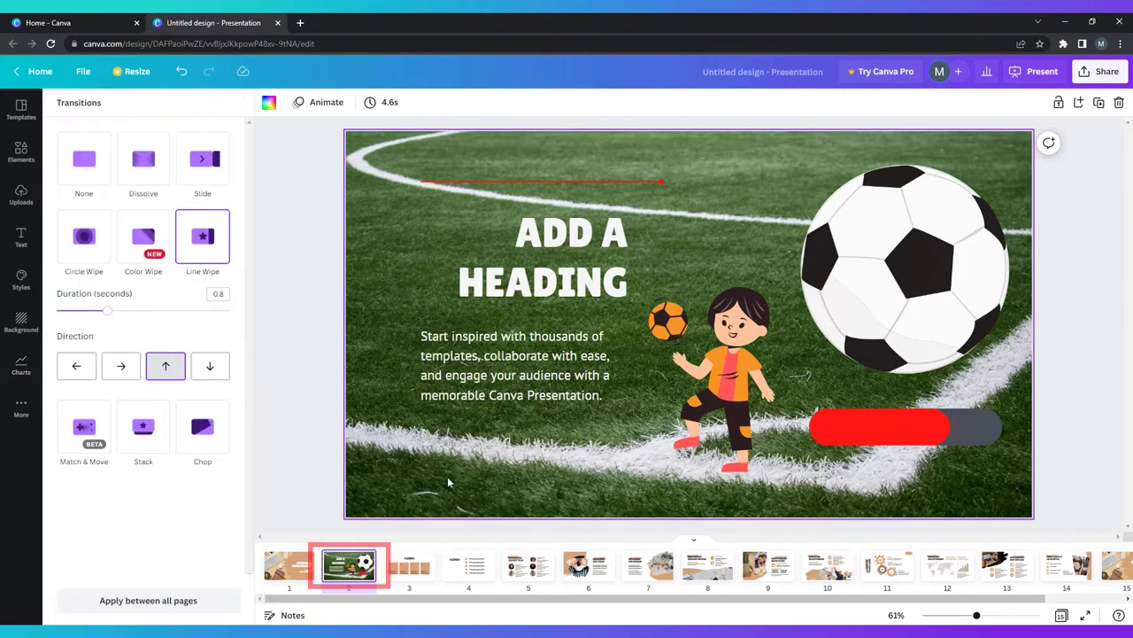
click(195, 250)
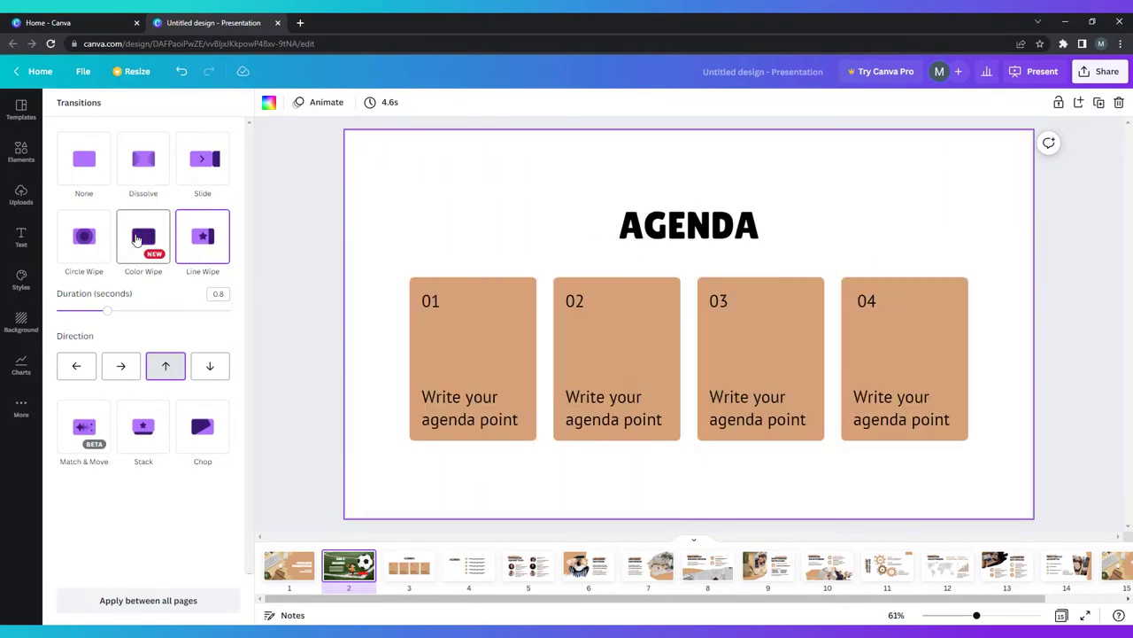
click(137, 241)
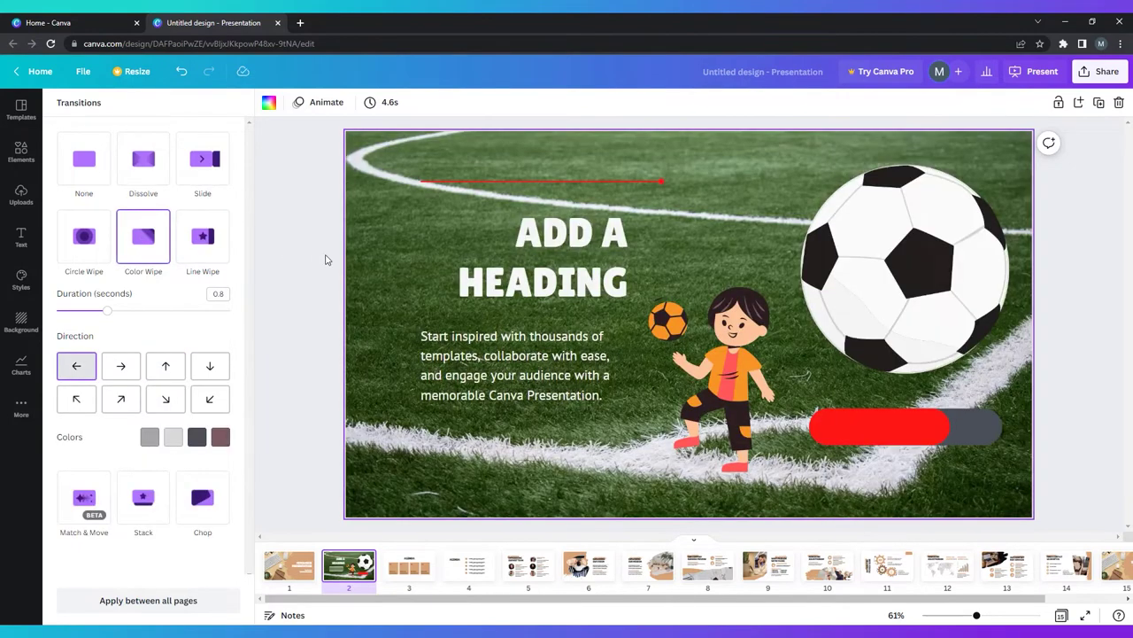
click(324, 260)
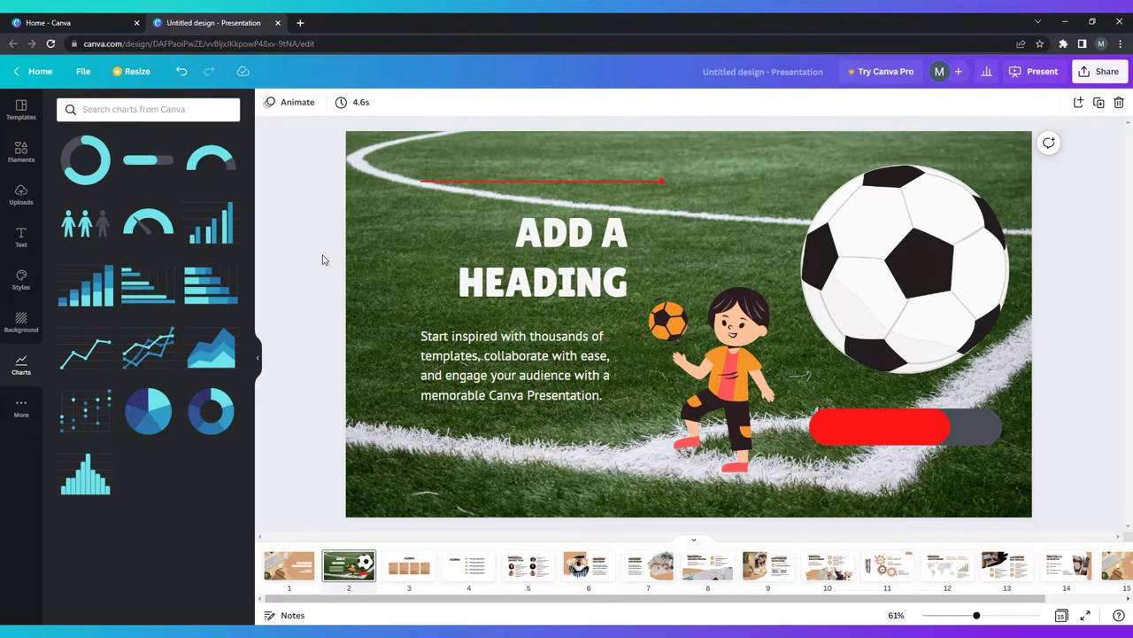
- Animate the boy illustration with Drift and the soccer ball with Baseline
click(731, 349)
right_click(731, 350)
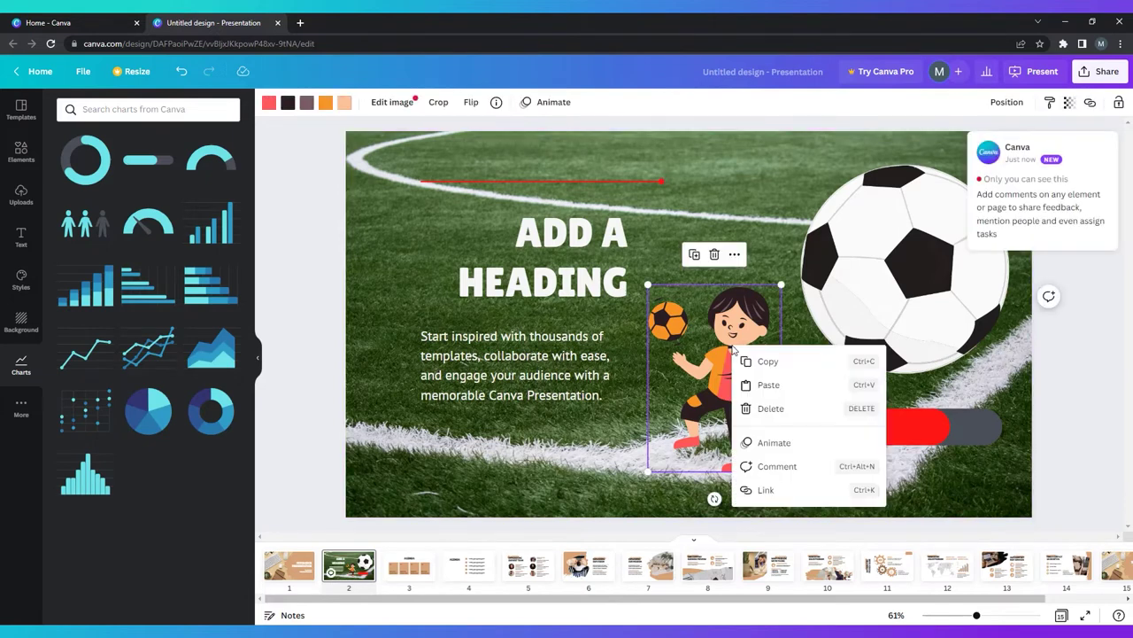
click(797, 446)
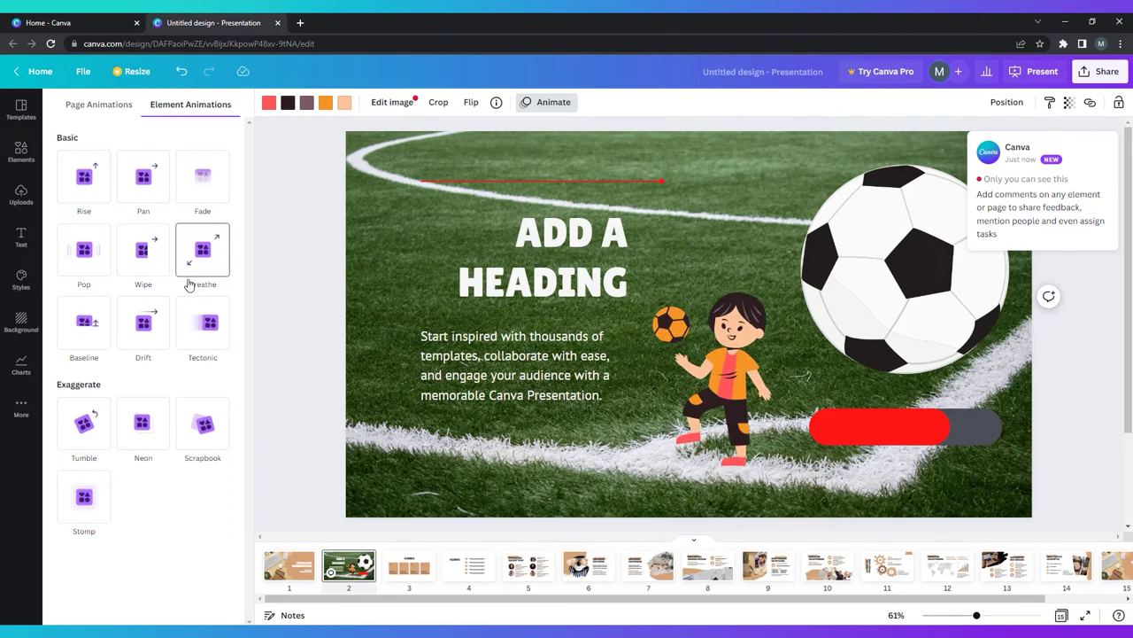
click(152, 320)
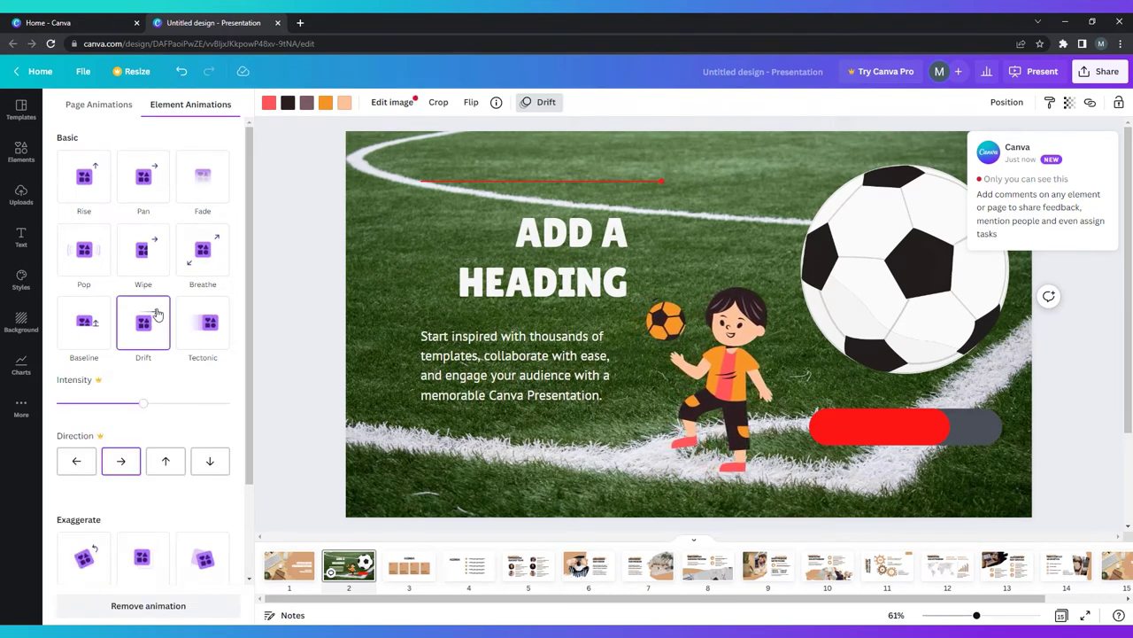
click(868, 283)
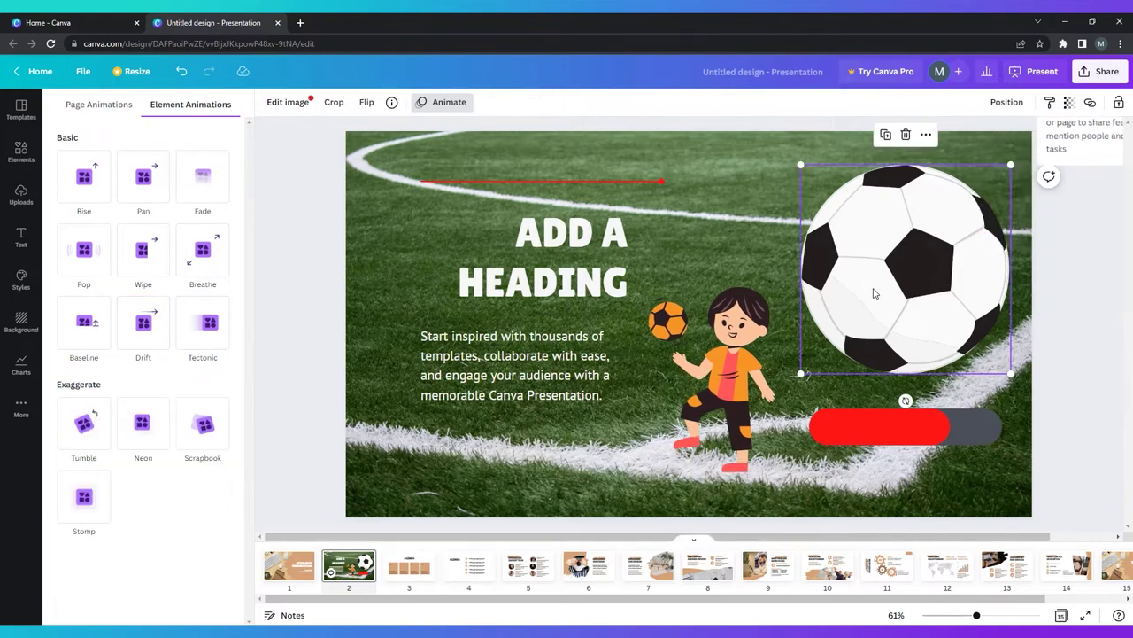
right_click(872, 291)
click(903, 382)
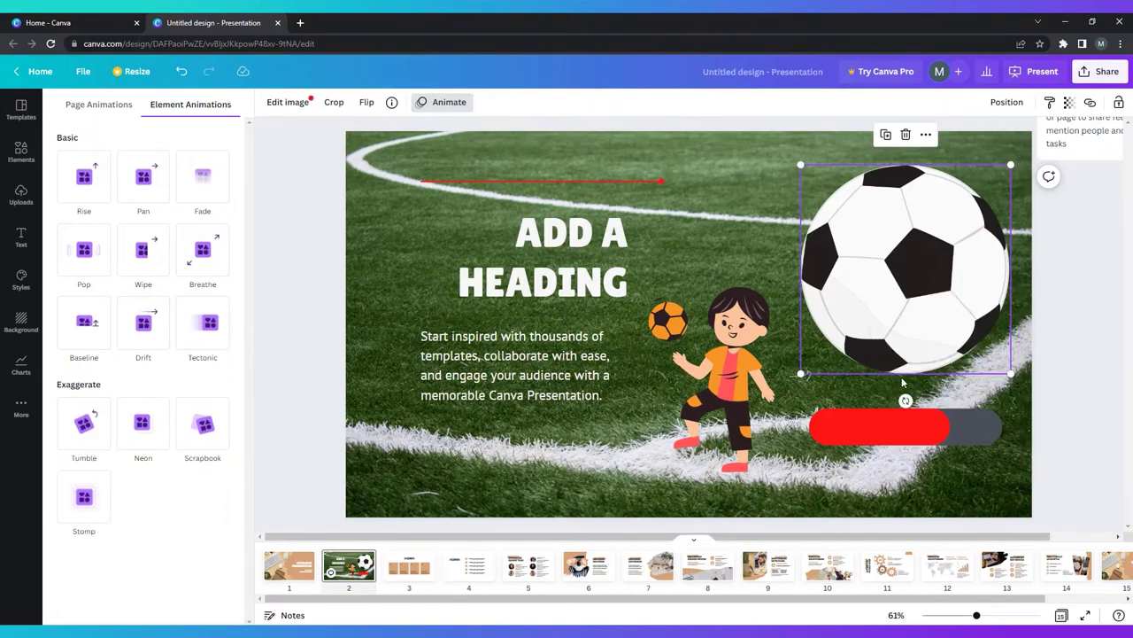
click(79, 323)
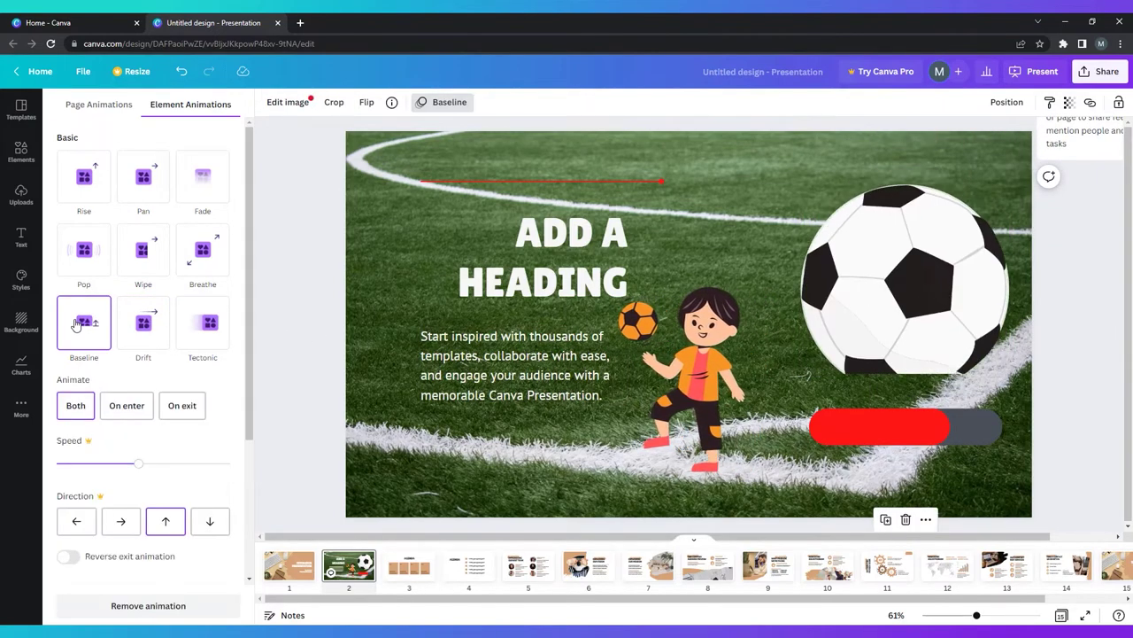
- Animate the red progress bar with Rise
click(847, 436)
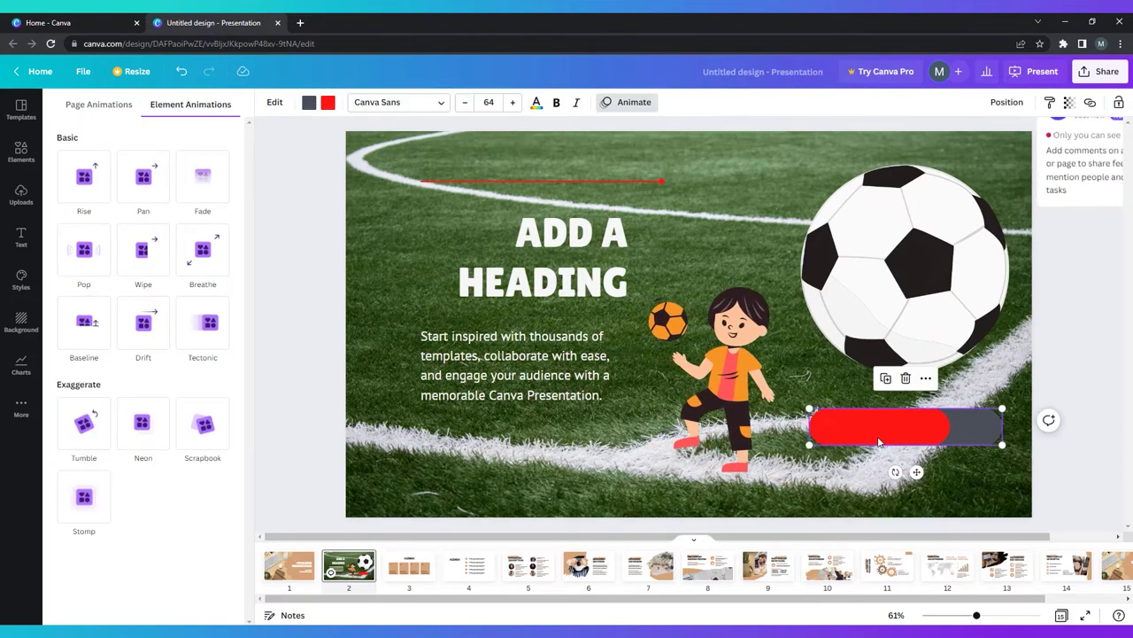
right_click(879, 434)
click(920, 526)
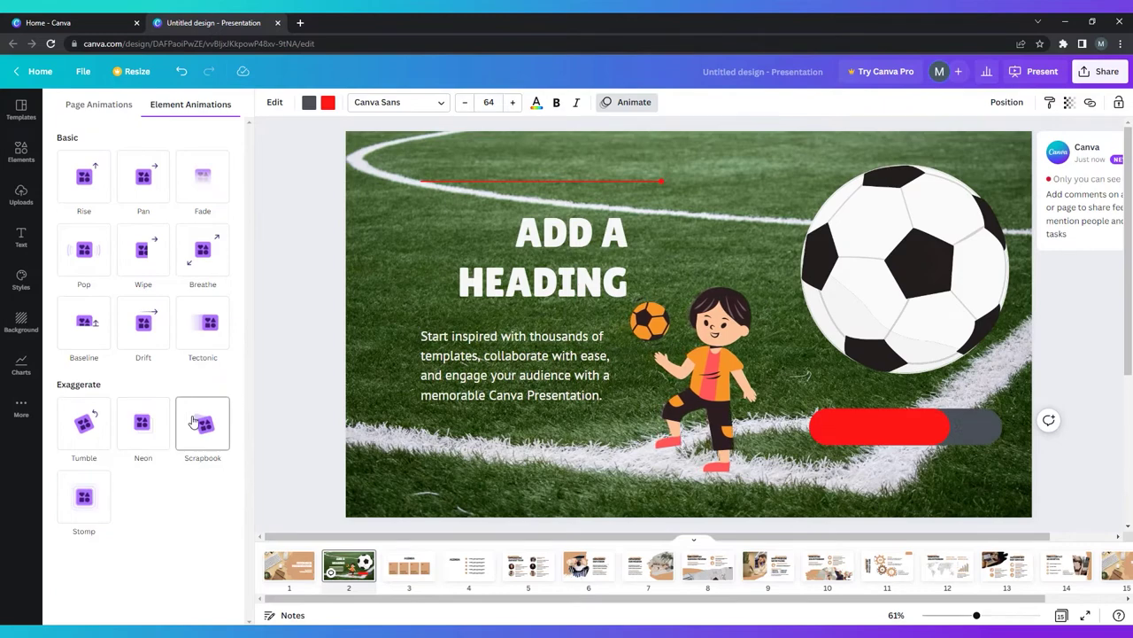
click(94, 181)
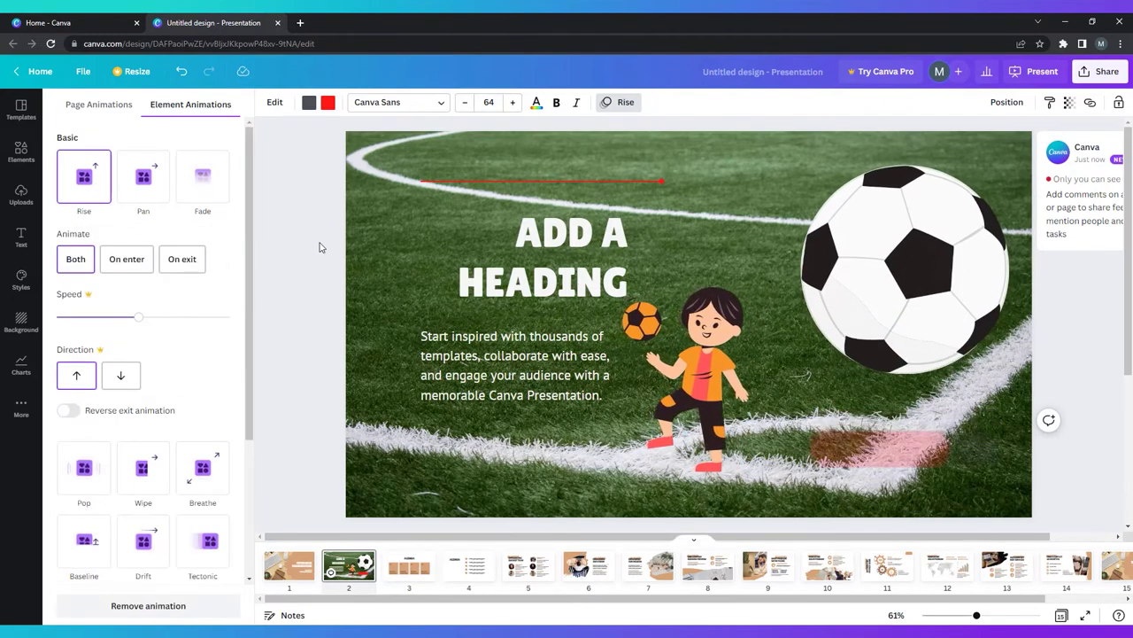
click(314, 252)
- Review the presentation types and keep Standard selected
click(531, 257)
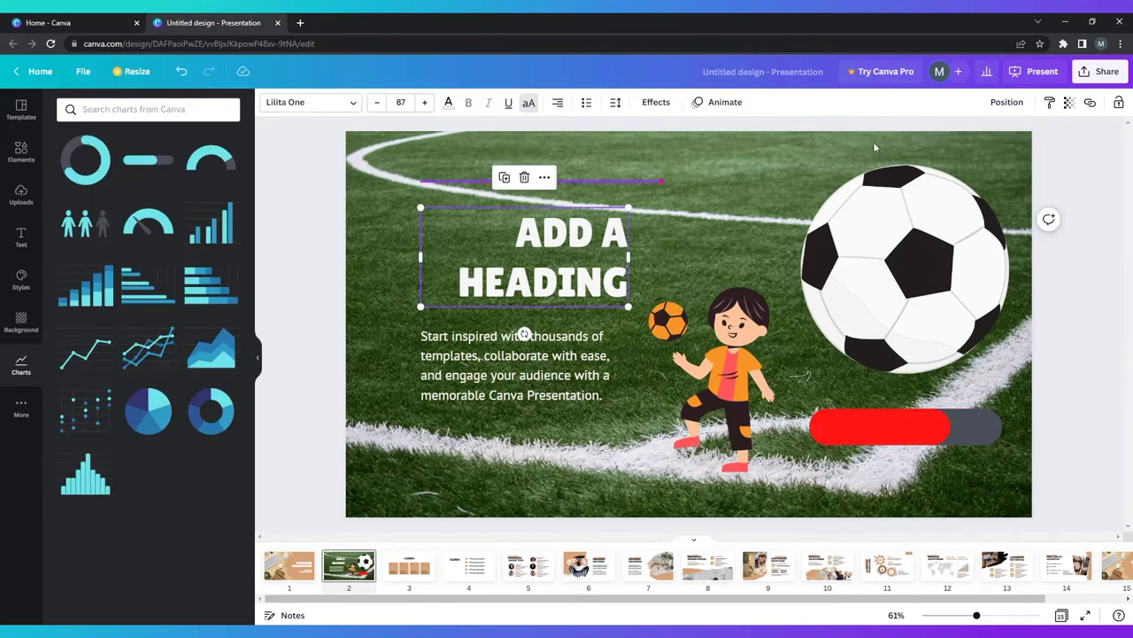
click(1036, 71)
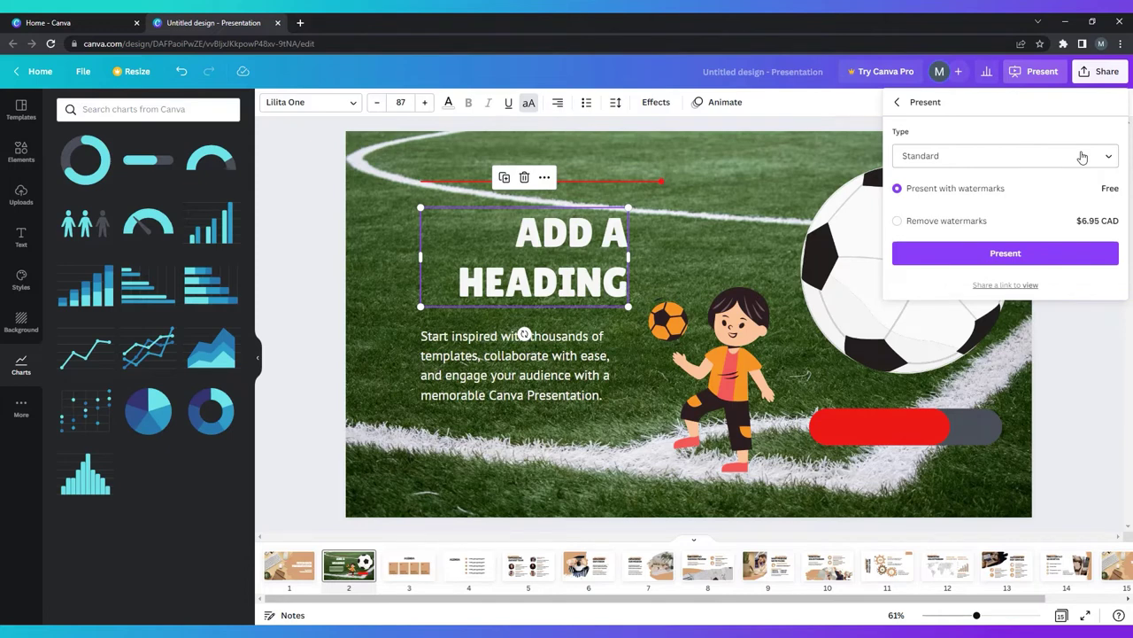
click(1080, 158)
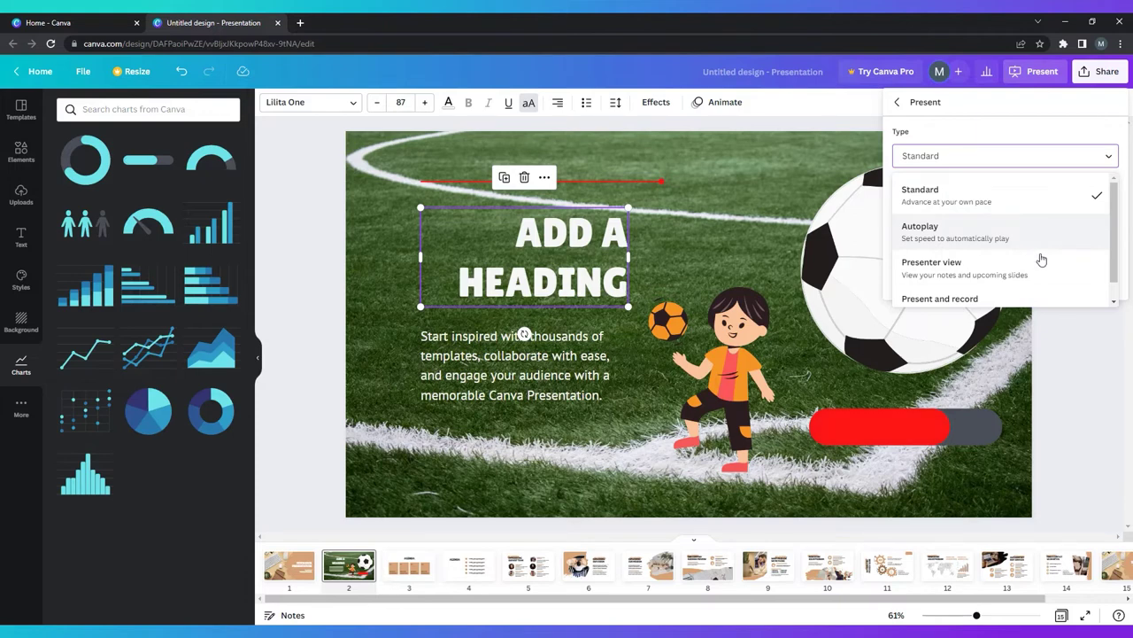
scroll(1040, 257, down, 1)
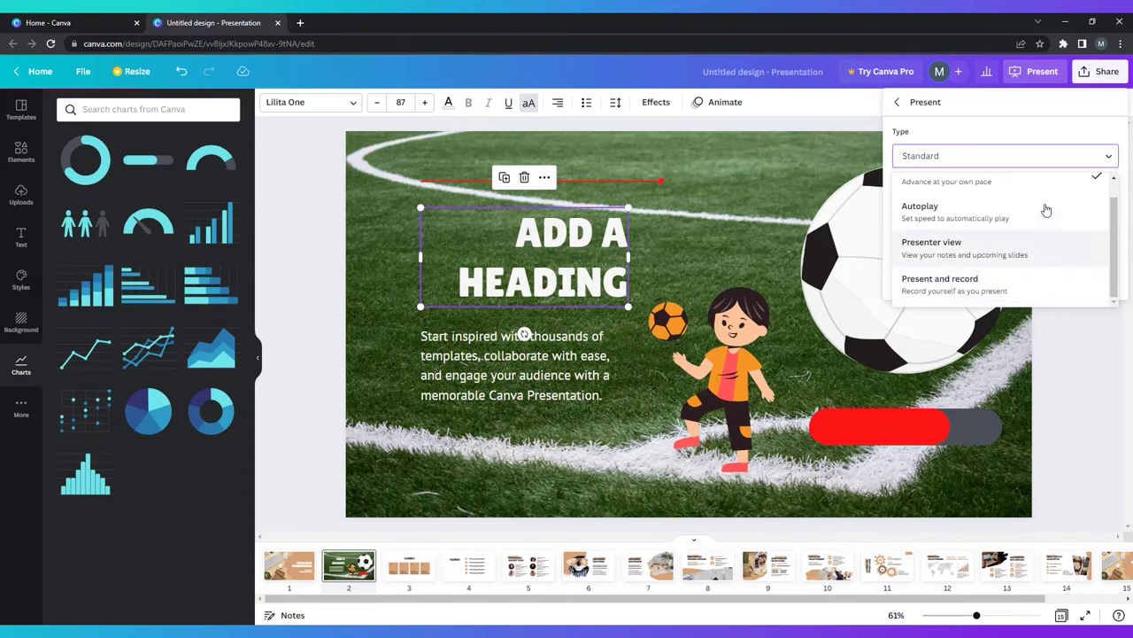
scroll(1044, 211, up, 1)
click(1048, 199)
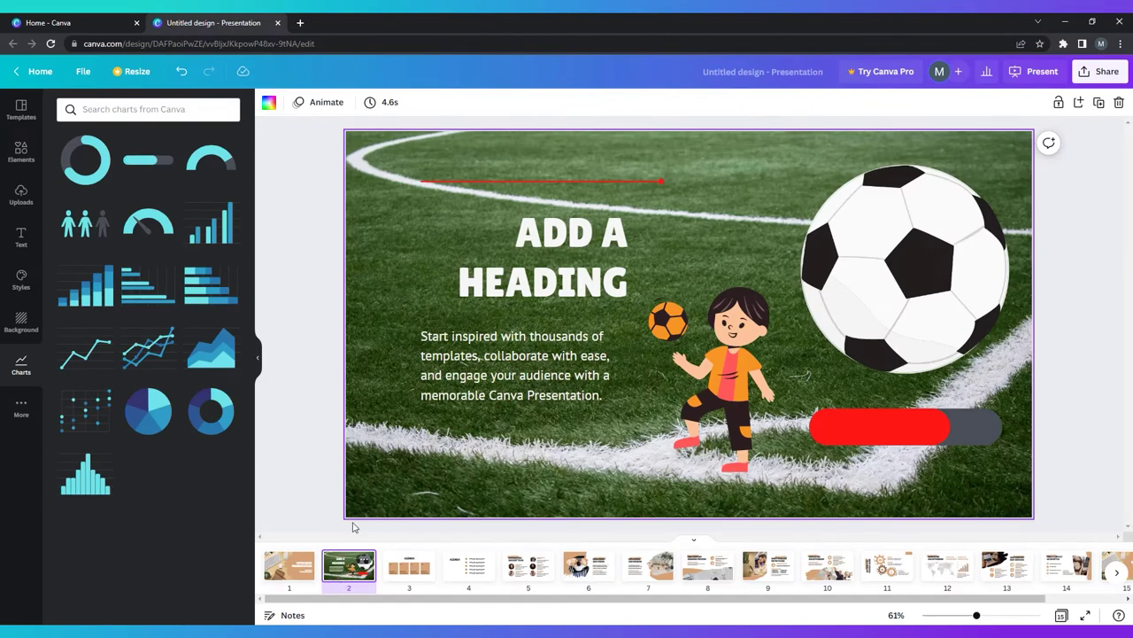
- Set page timing to 4.0 seconds and apply it to all pages
click(390, 104)
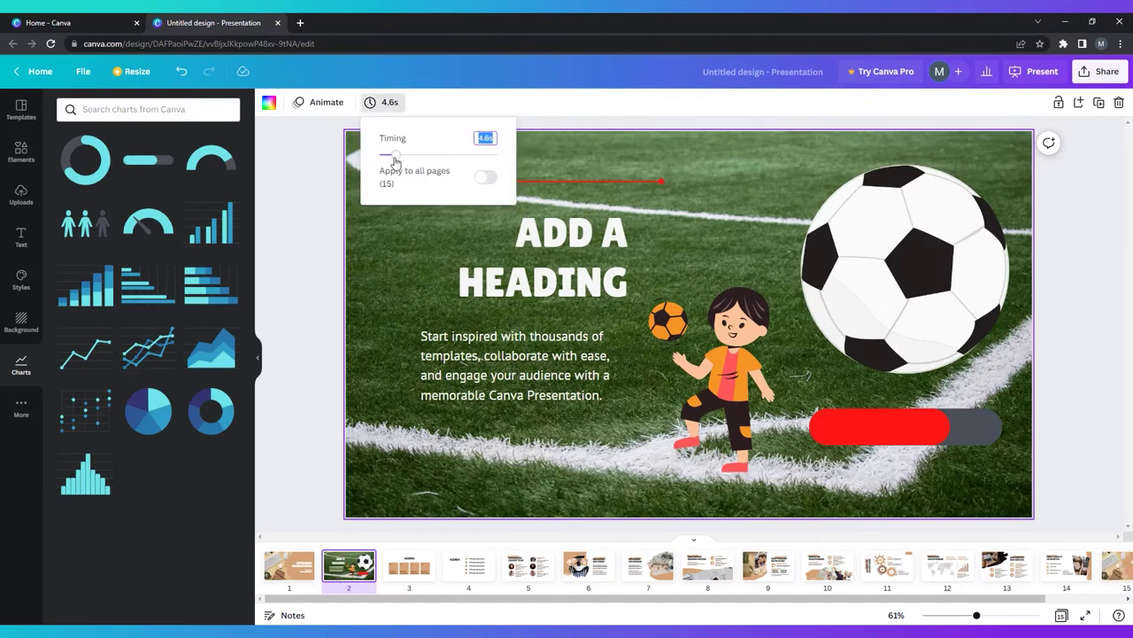
mouse_move(396, 154)
mouse_down()
mouse_move(405, 156)
mouse_move(394, 159)
mouse_up()
click(485, 177)
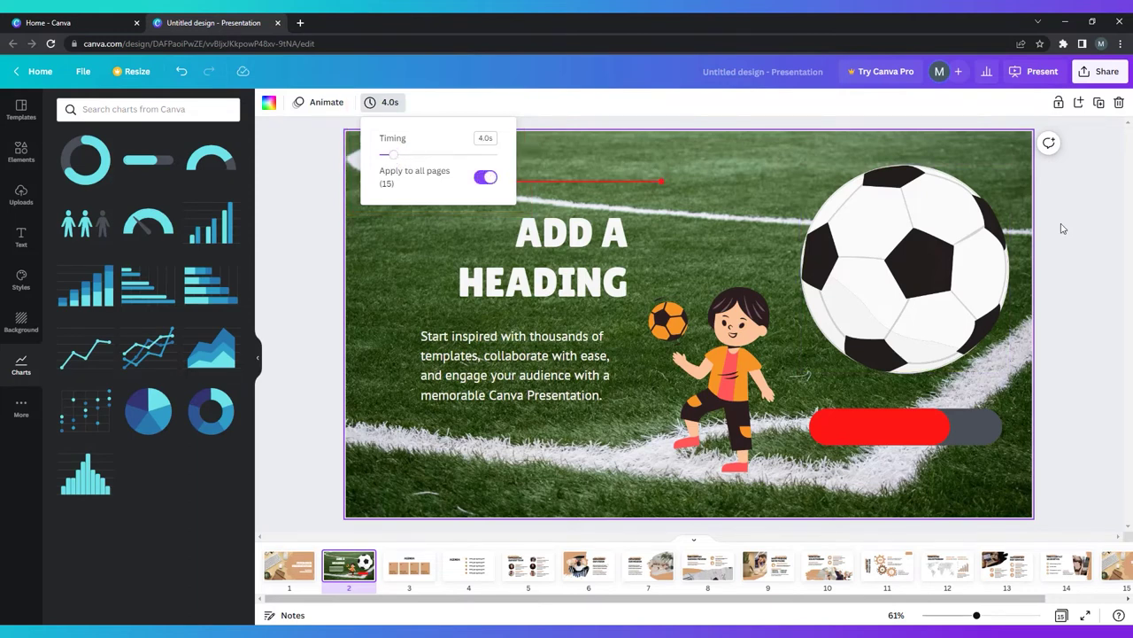
- Play the deck as an Autoplay presentation, then exit back to the editor
click(1096, 232)
click(1042, 71)
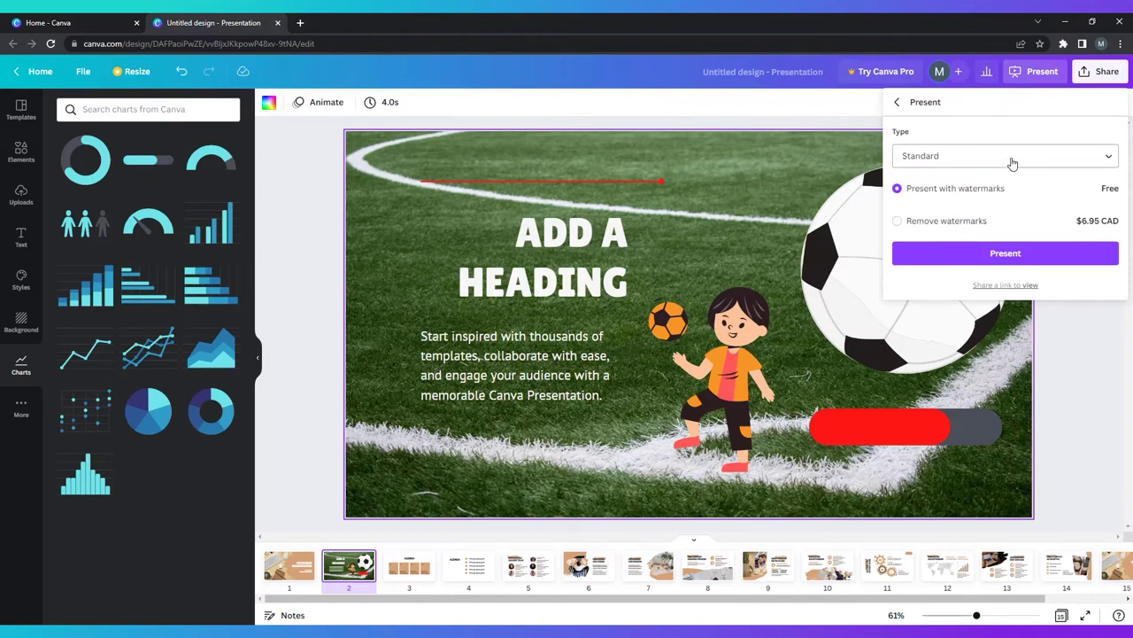
click(1013, 164)
click(1032, 223)
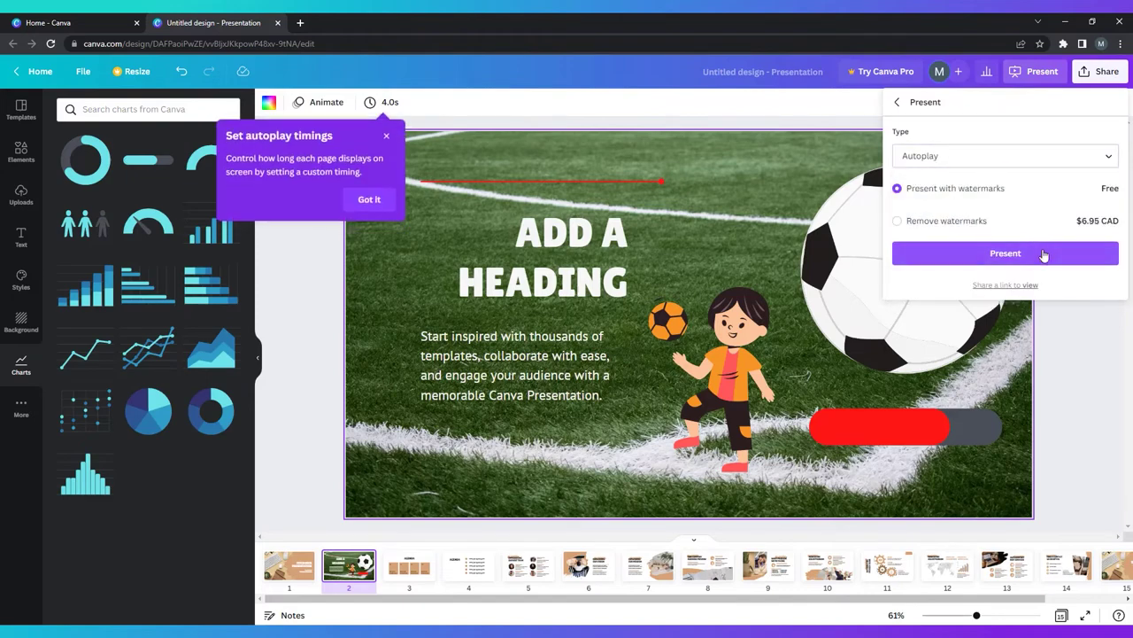
click(1042, 257)
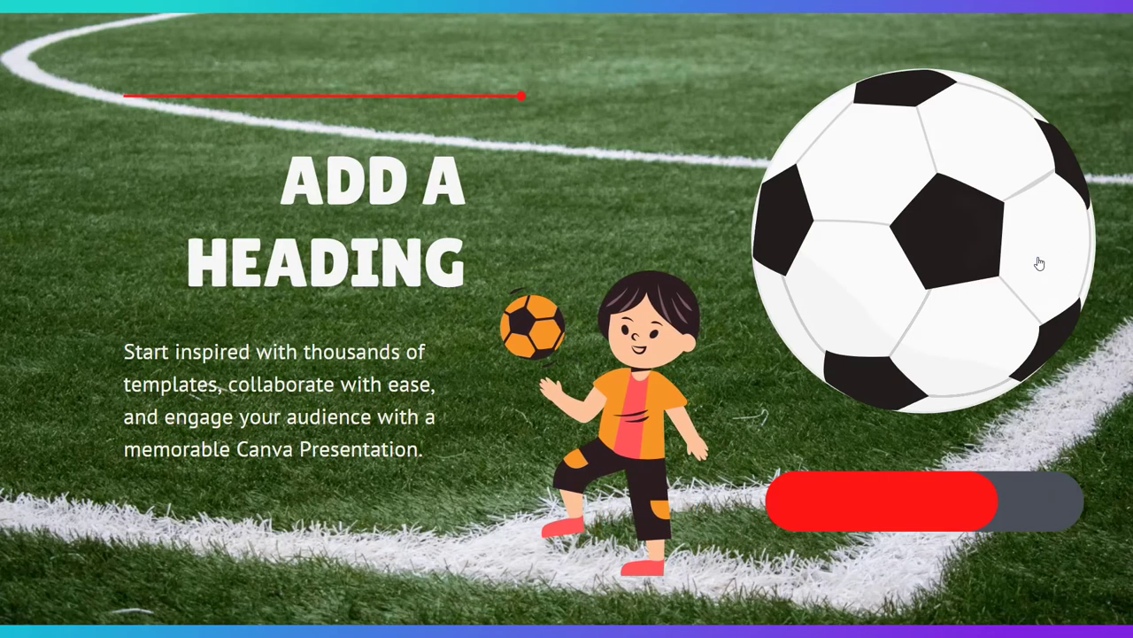
key(Escape)
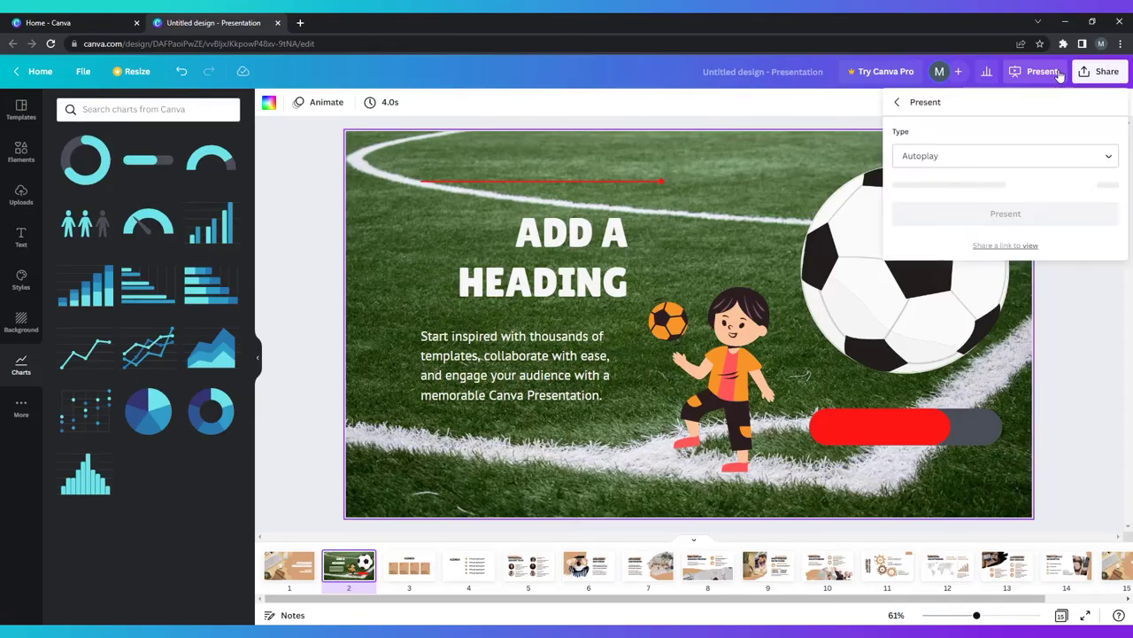
- Start Presenter view, dismiss both window messages, and type the note 'Write notes'
click(1098, 157)
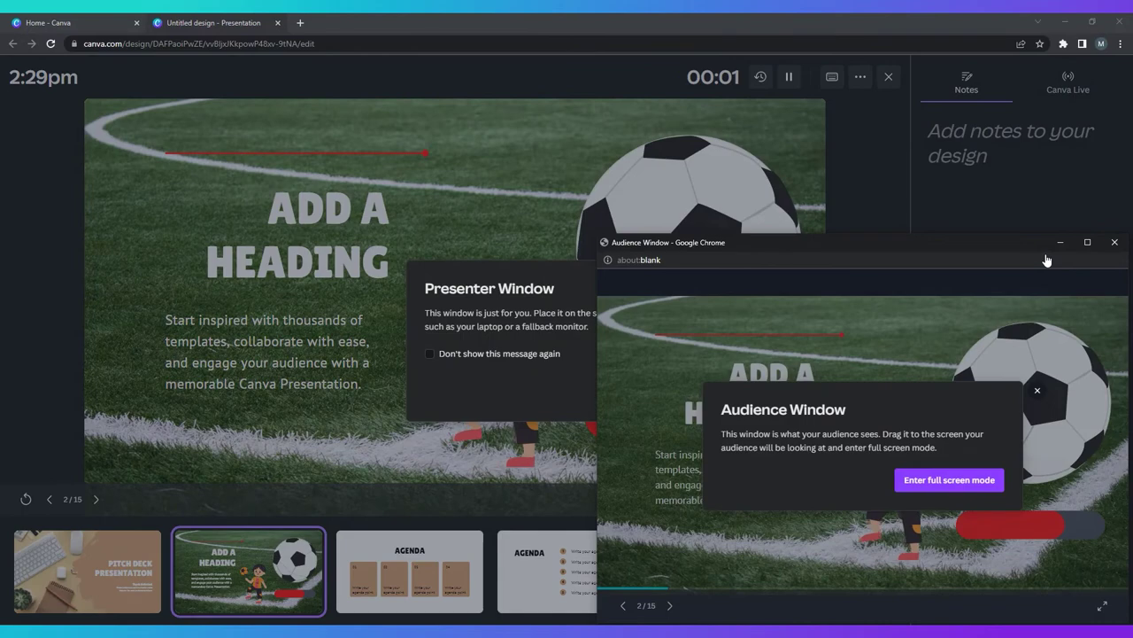
drag(1000, 271, 1132, 266)
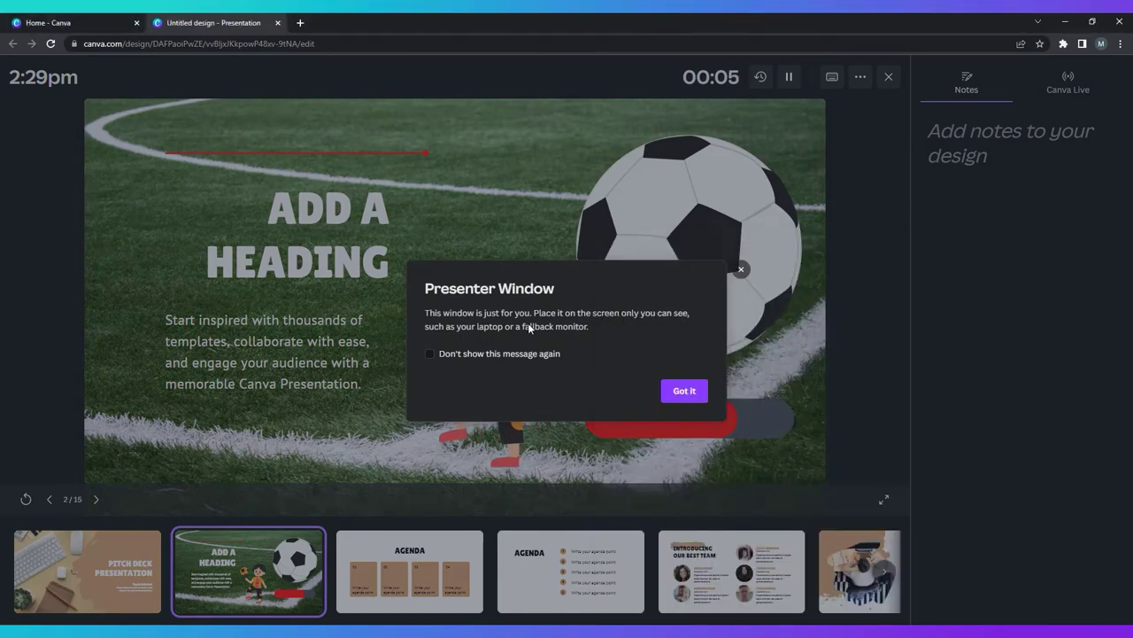
click(682, 393)
click(1003, 162)
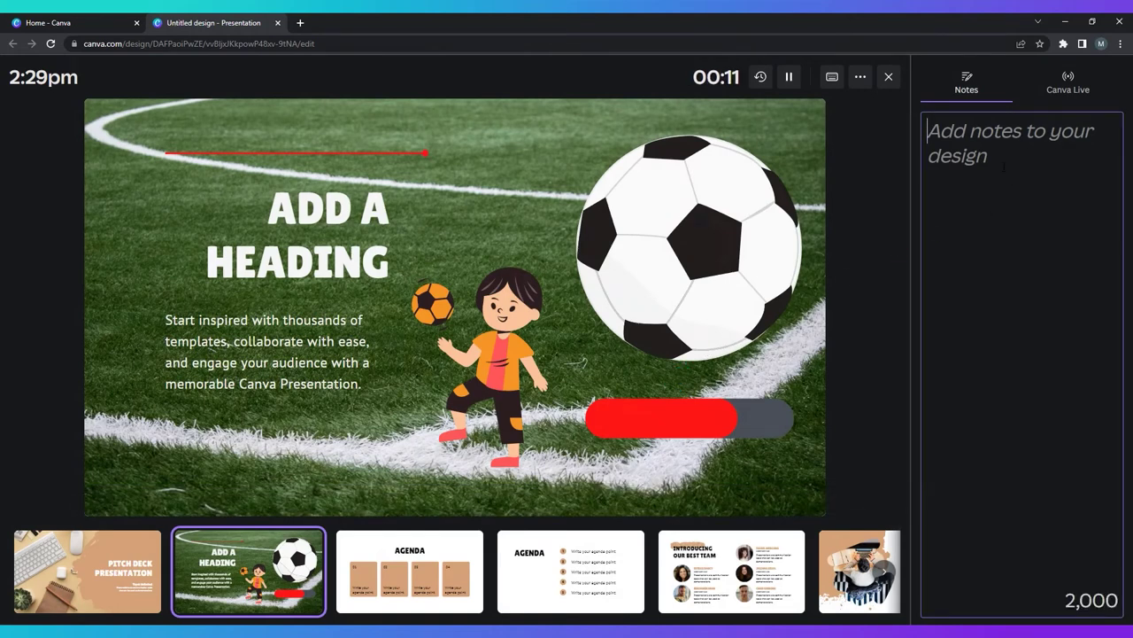
text(Write n)
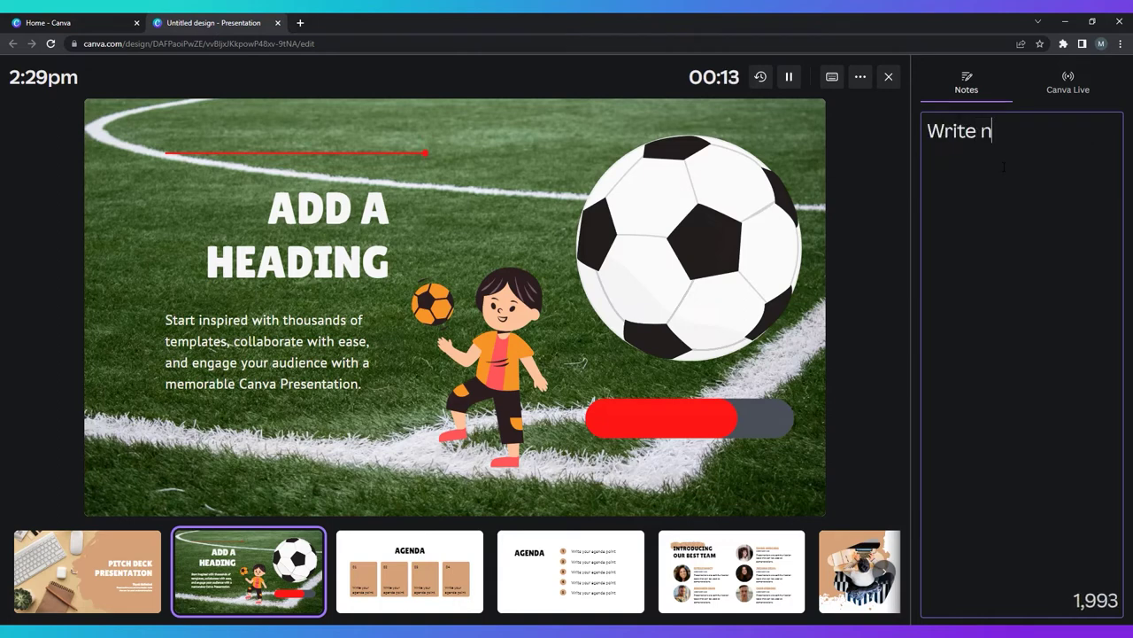
text(otes)
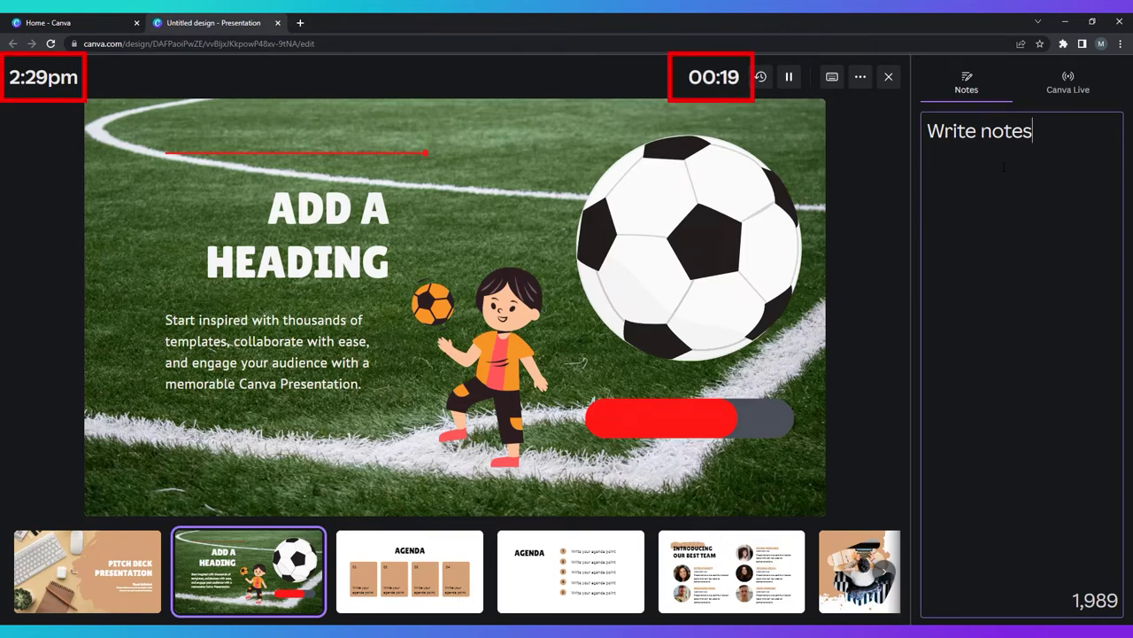
- Leave presenter view, try the Present and record studio, then exit it
key(Escape)
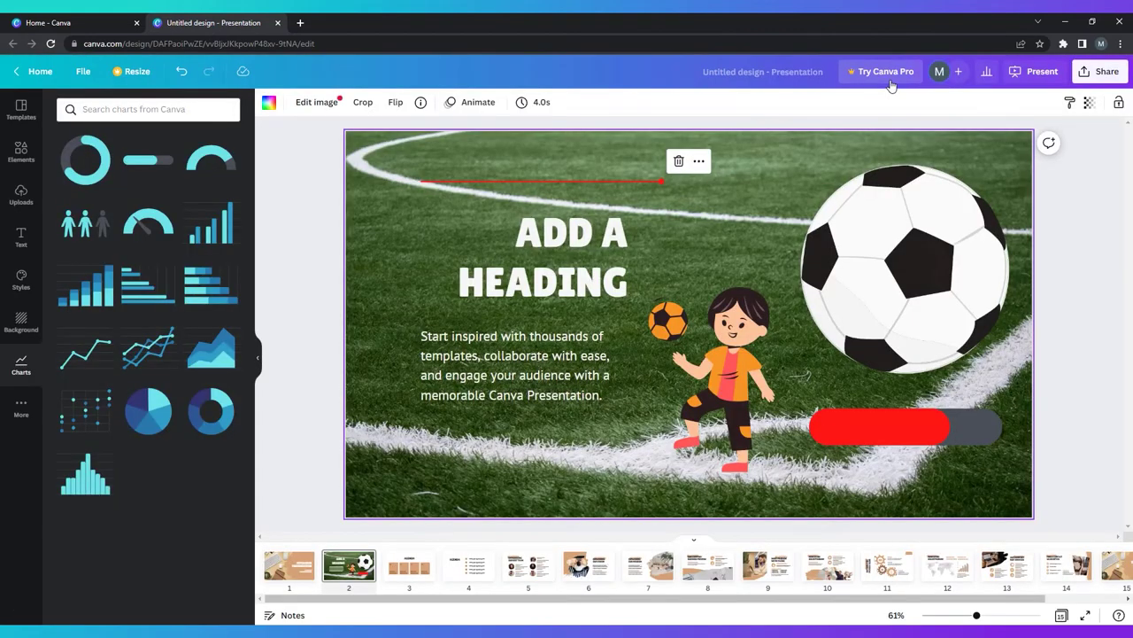
click(1034, 72)
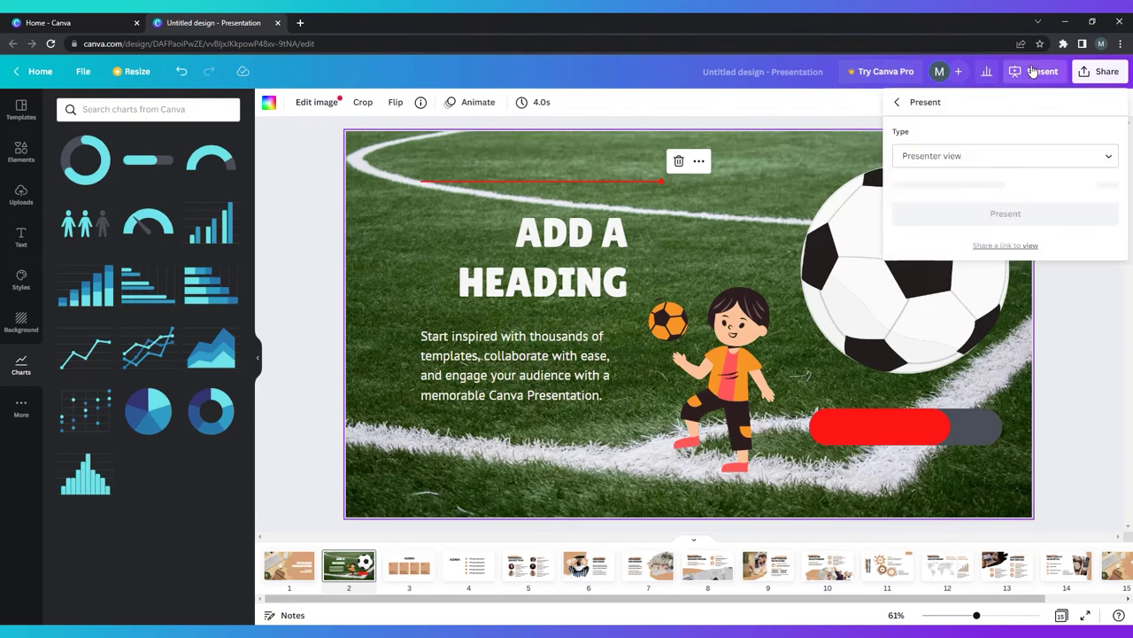
click(1024, 166)
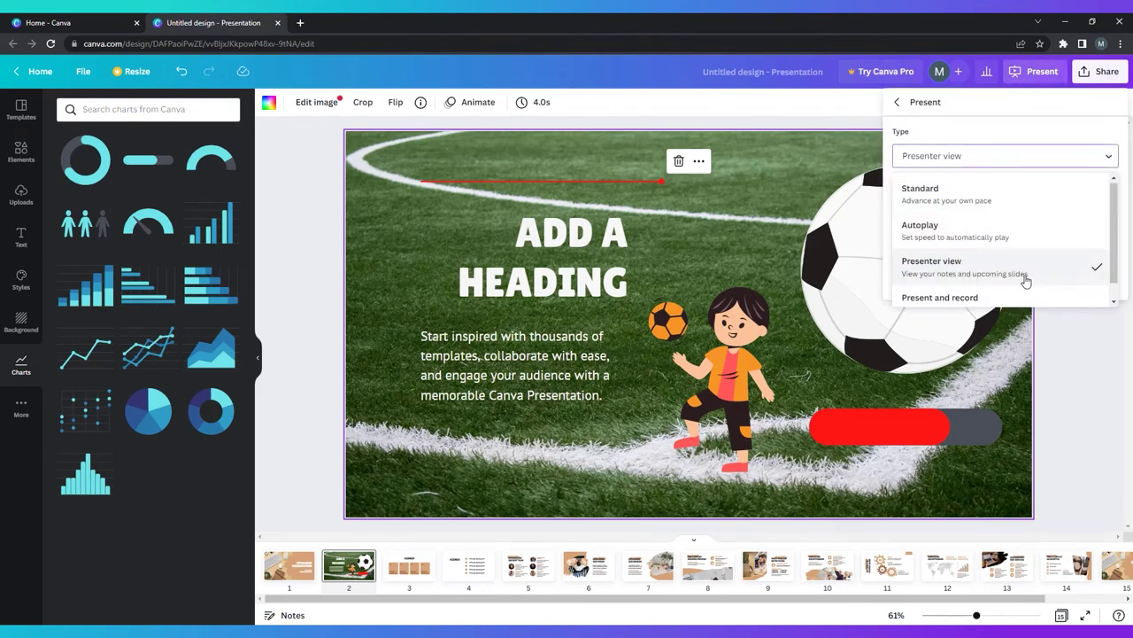
scroll(1023, 280, down, 1)
click(1000, 285)
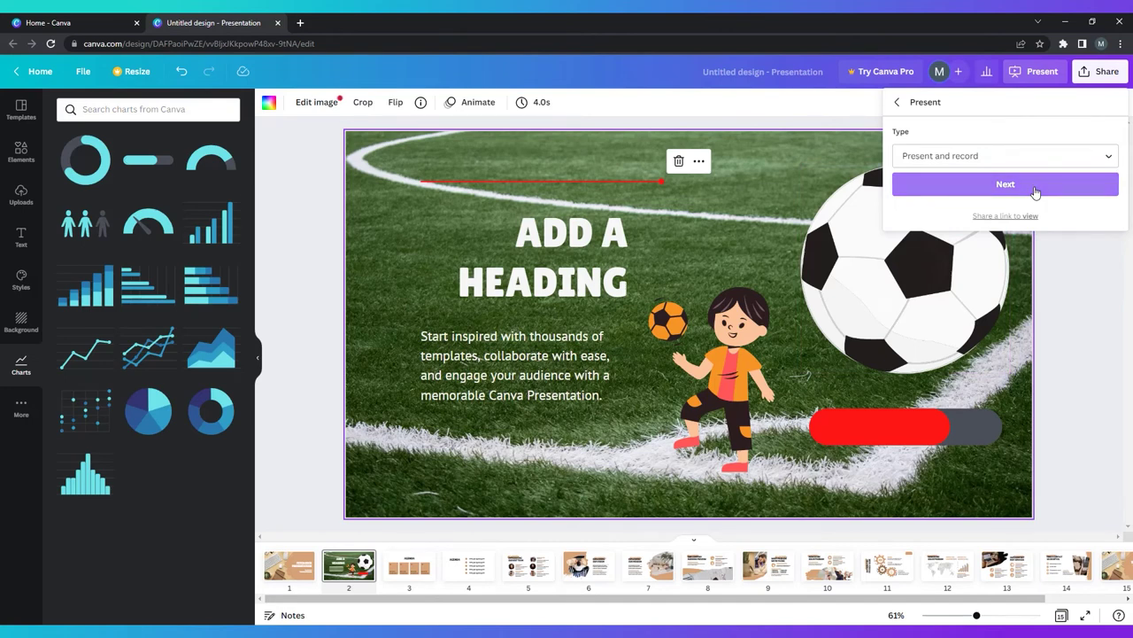
click(1035, 191)
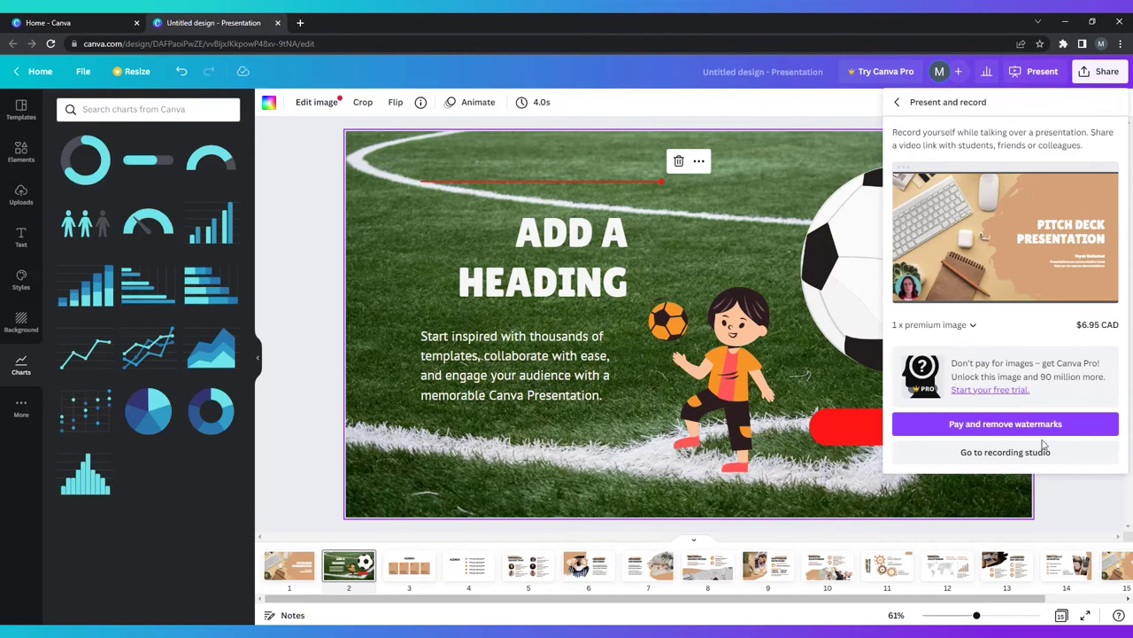
click(1041, 453)
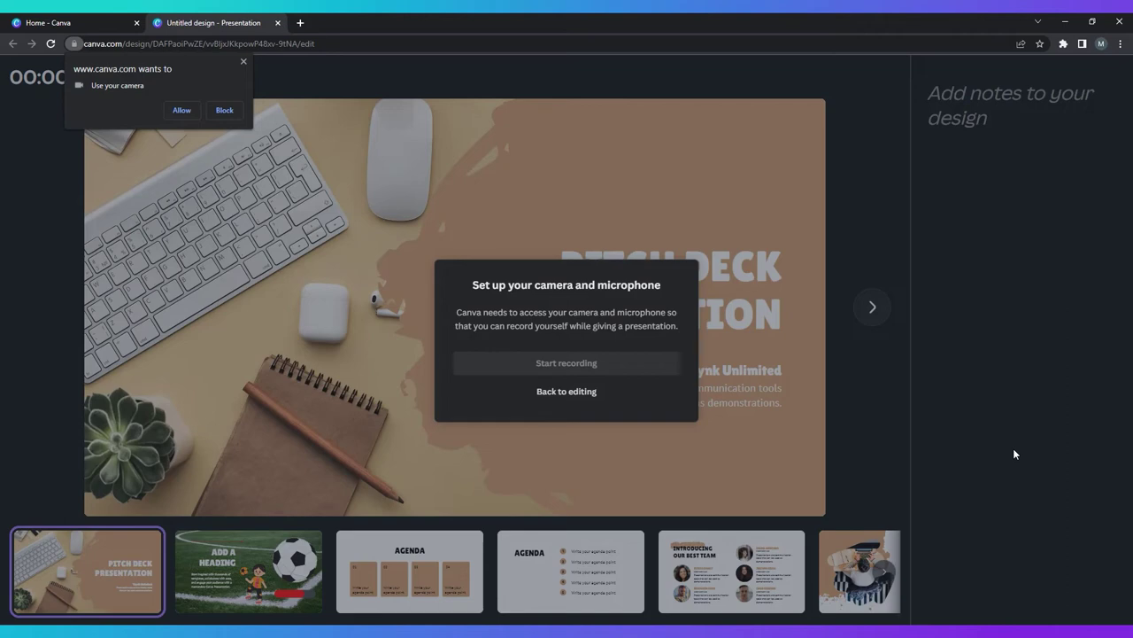
key(Escape)
- Present full screen with the Standard type and start a Canva Live session
click(1023, 78)
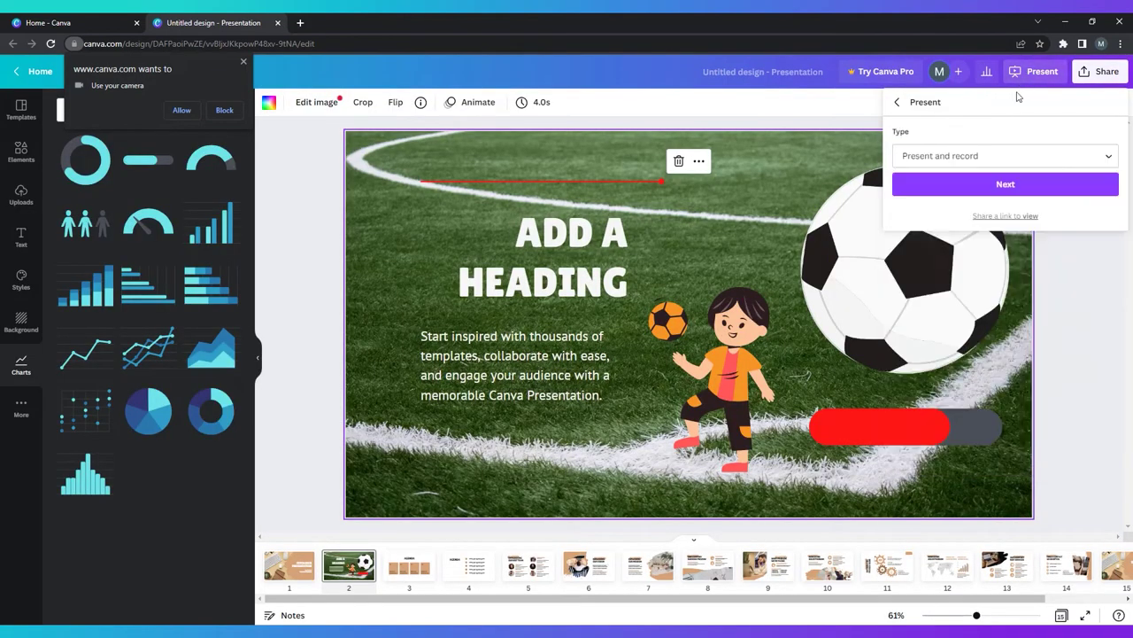
click(1004, 157)
click(1004, 187)
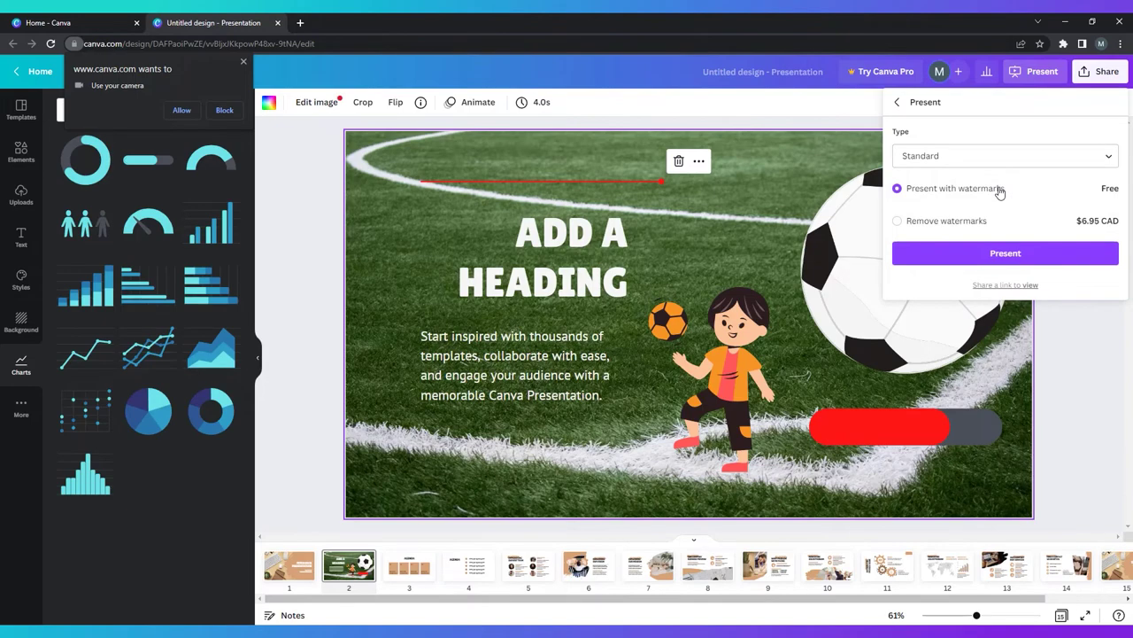
click(1004, 255)
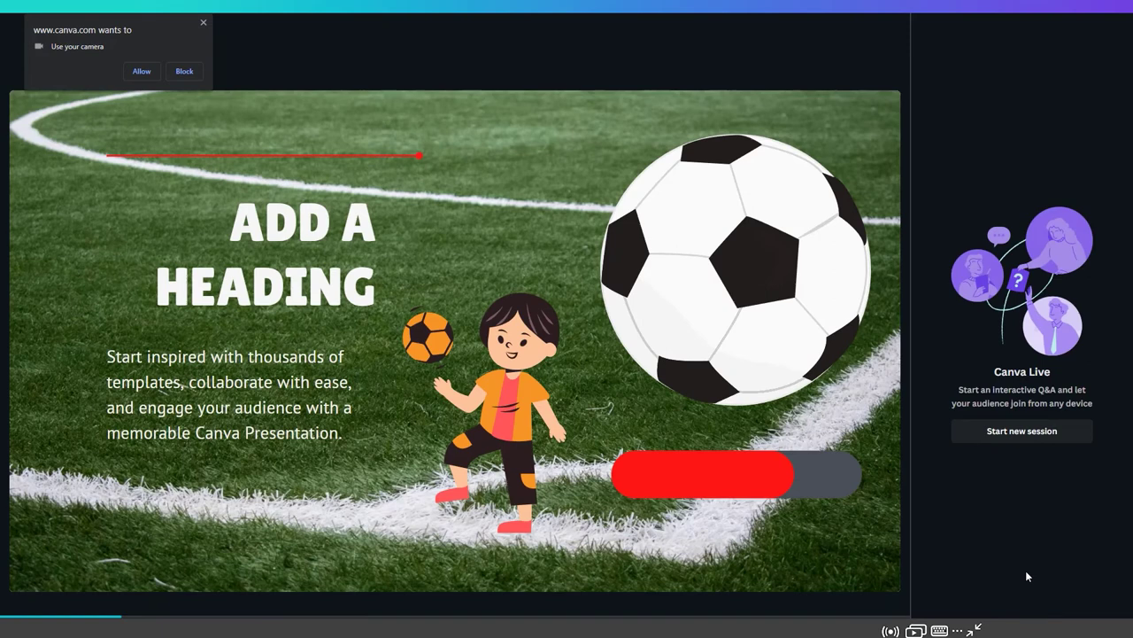
click(1022, 431)
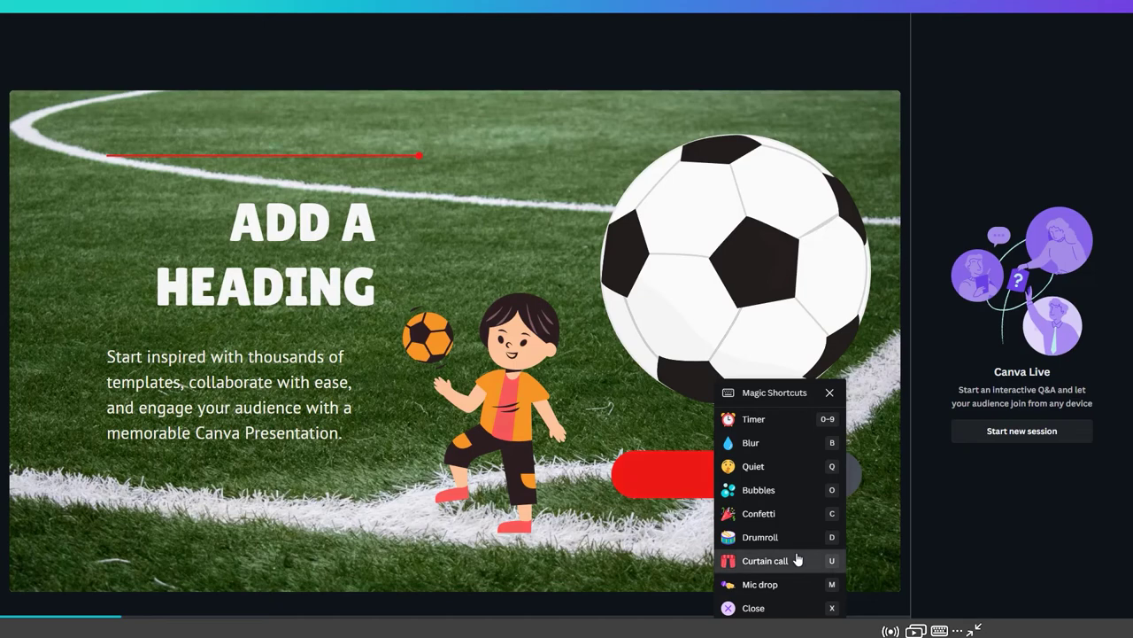
- Close and reopen the red curtains, show a countdown timer, then blur and unblur the slide
click(797, 560)
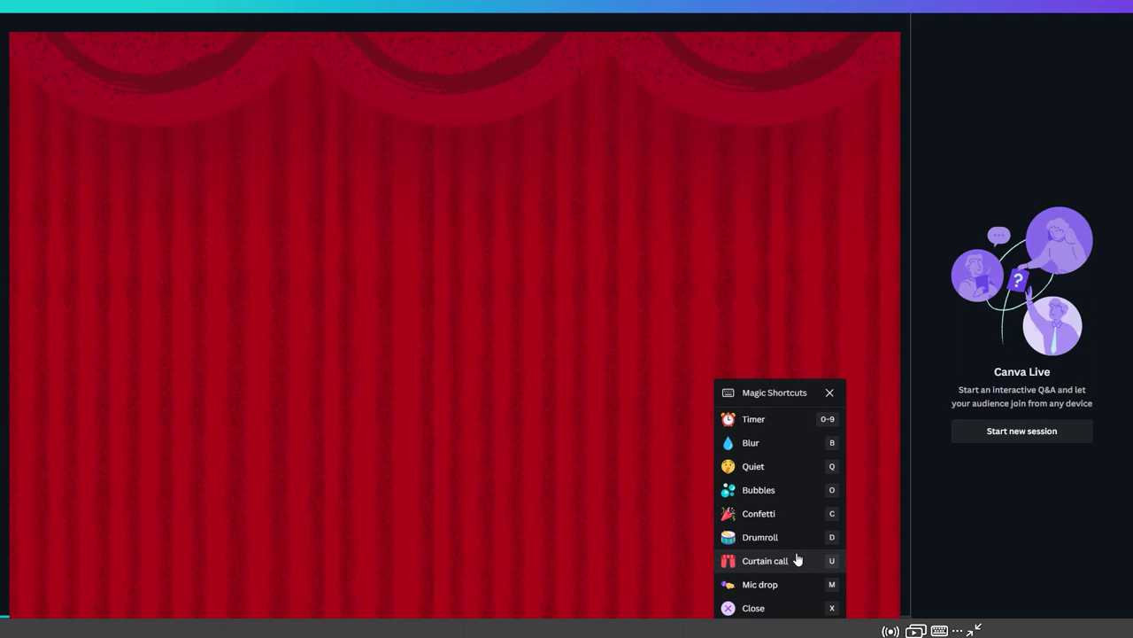
click(797, 560)
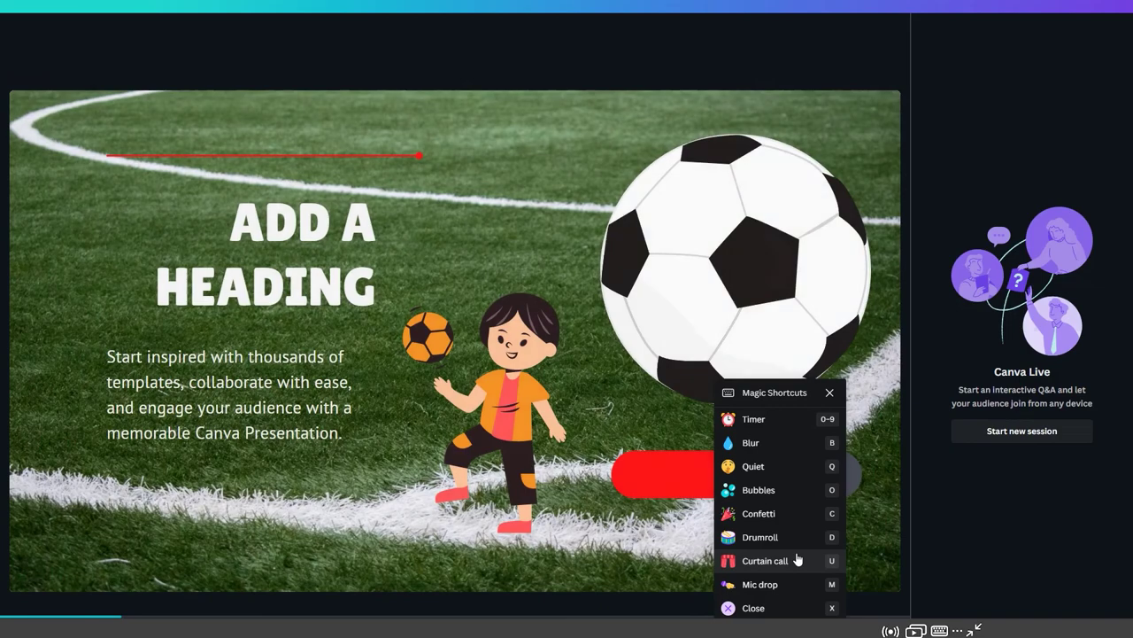
click(774, 420)
click(769, 443)
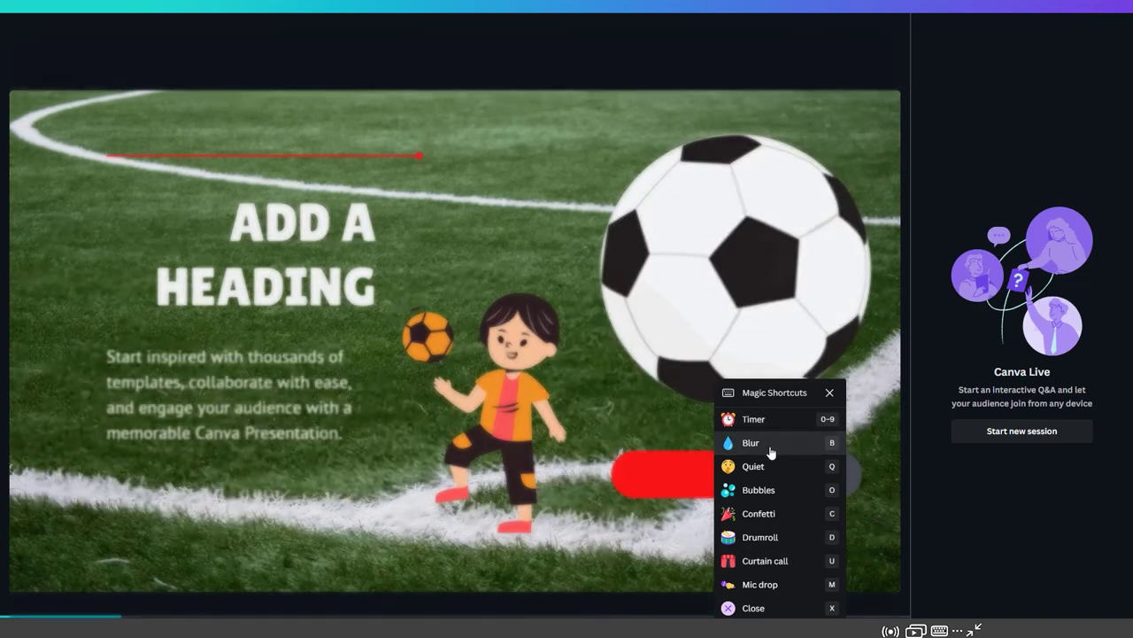
click(769, 447)
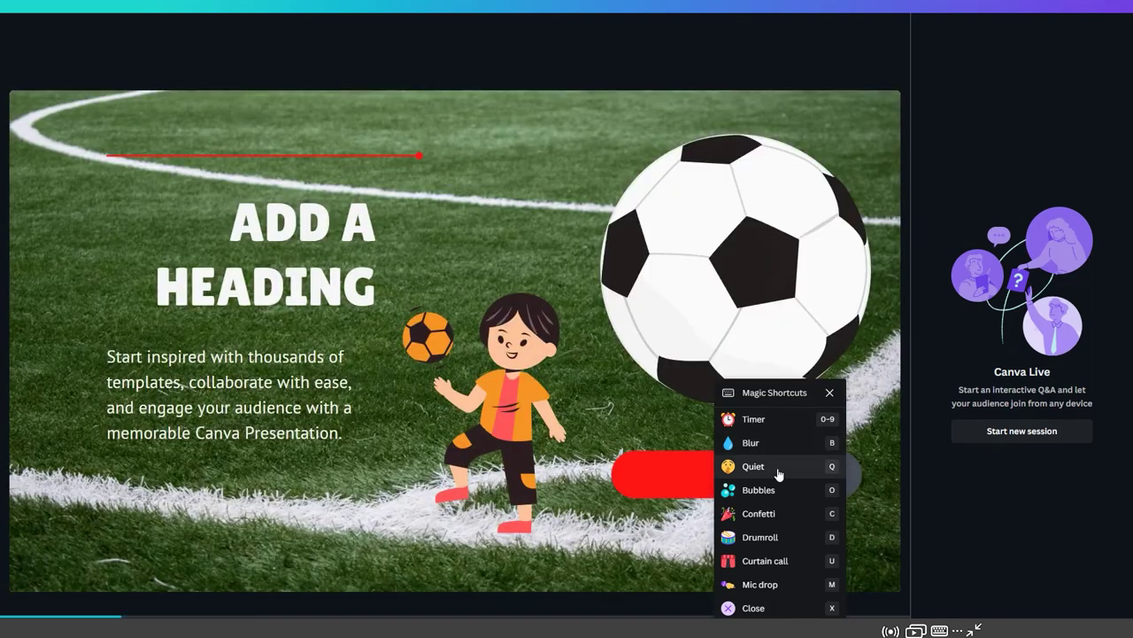
- Play the Quiet, Bubbles, Confetti, Drumroll and Mic drop effects, then close the effects list
click(777, 471)
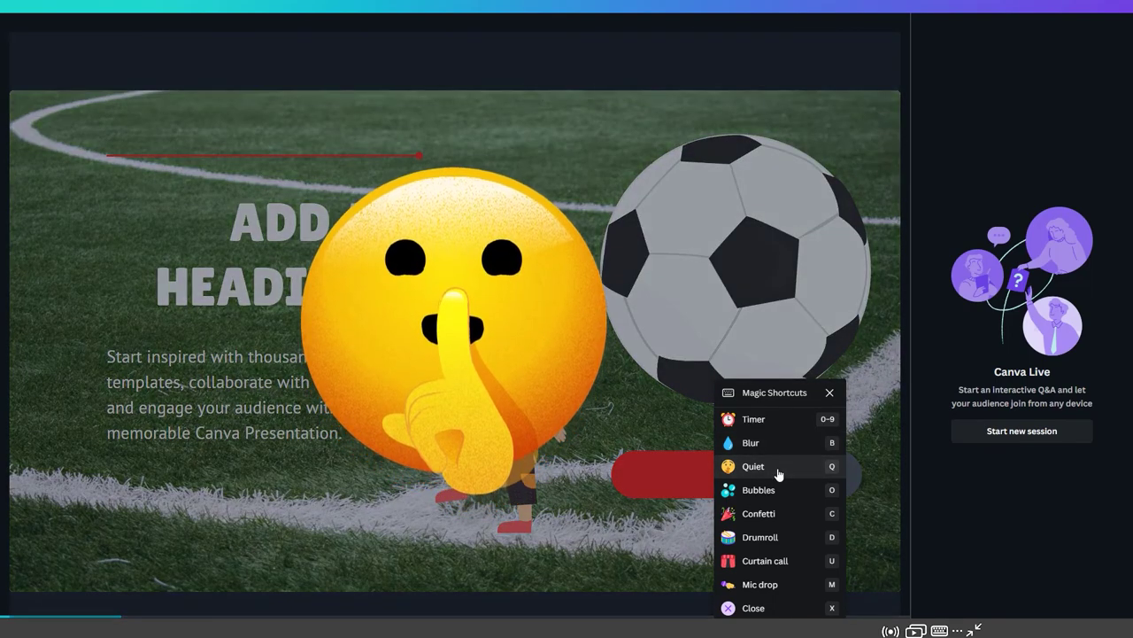
click(776, 489)
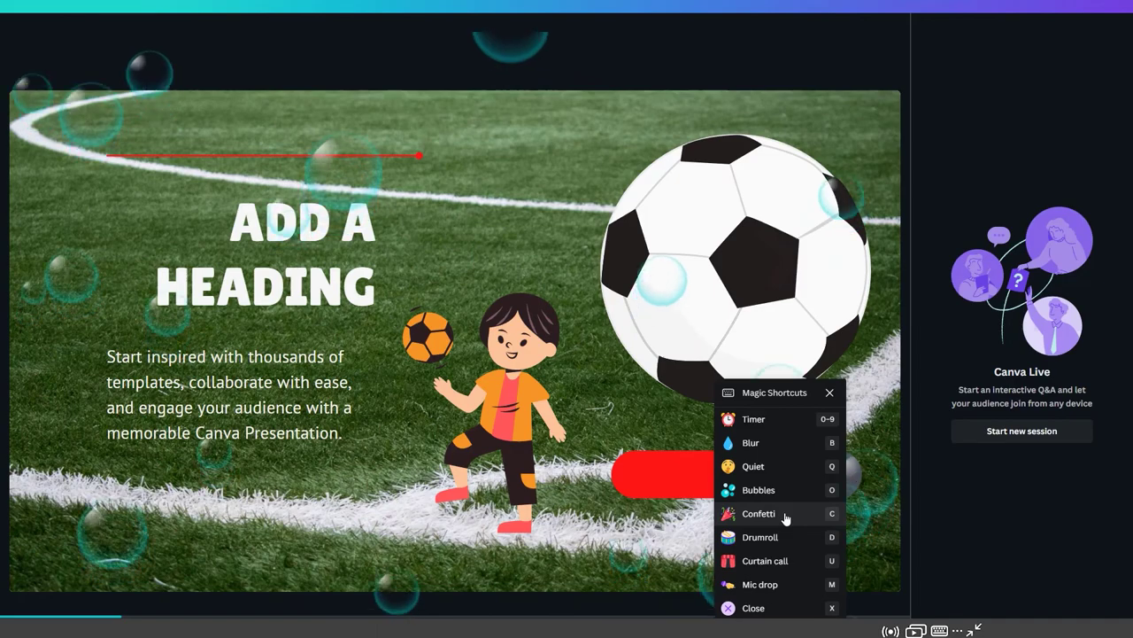
click(772, 512)
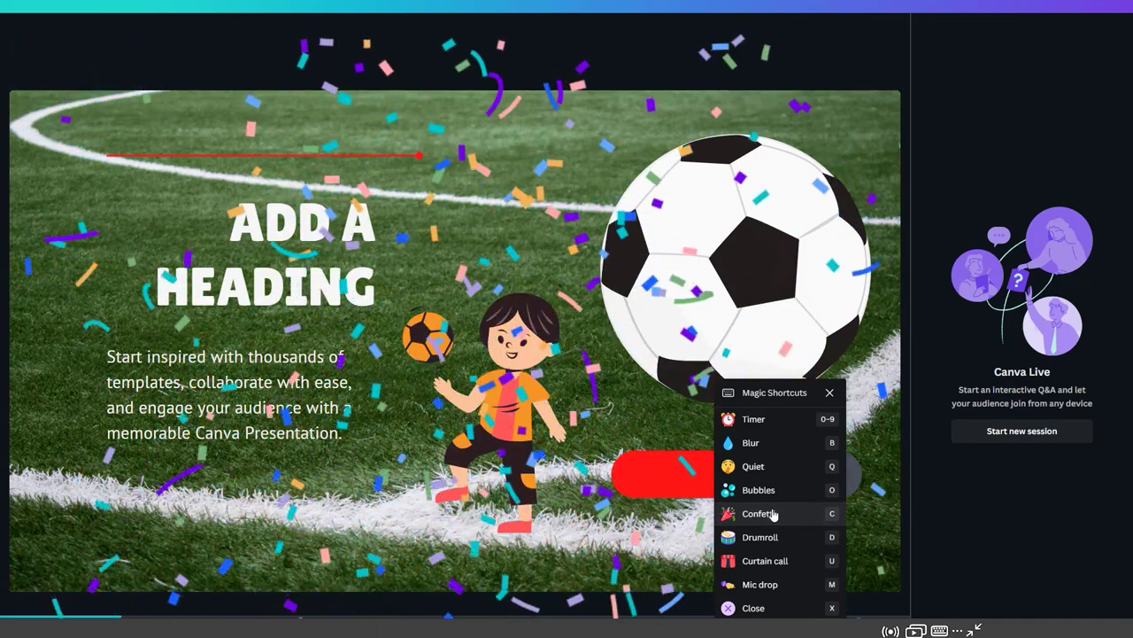
click(762, 536)
click(775, 585)
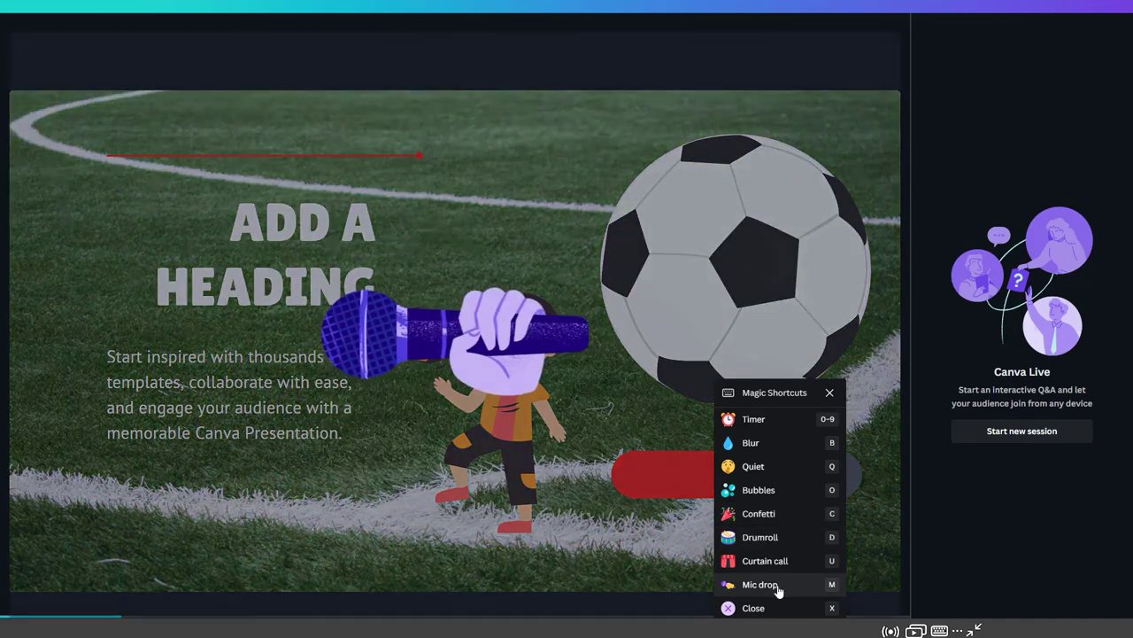
click(757, 609)
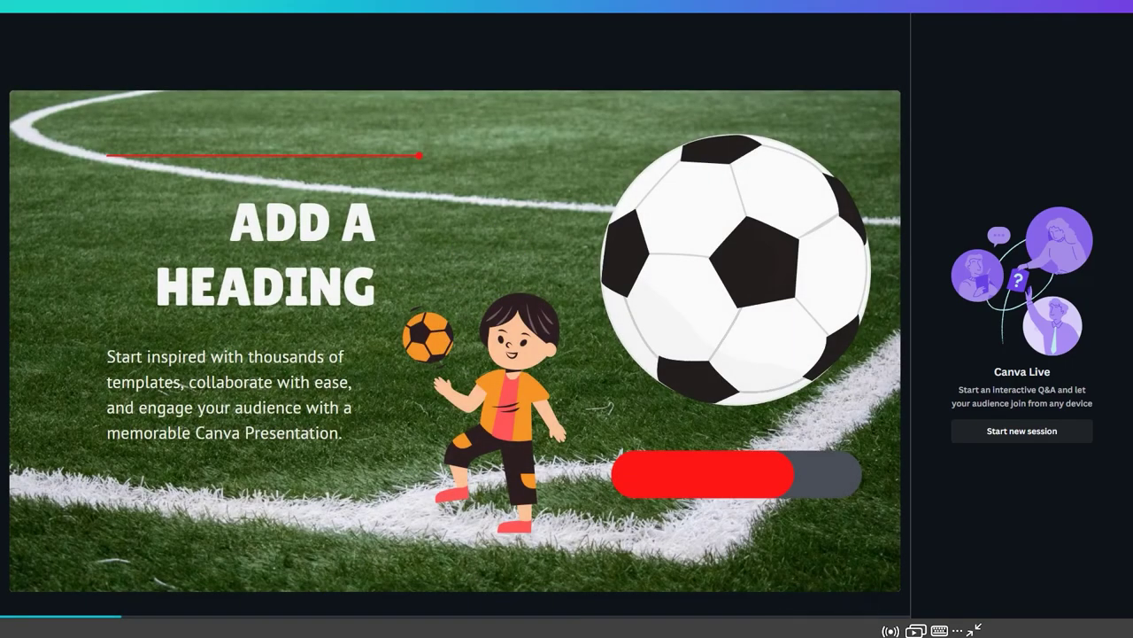
- Share remote control of the running presentation, then pause the remote controls
click(957, 629)
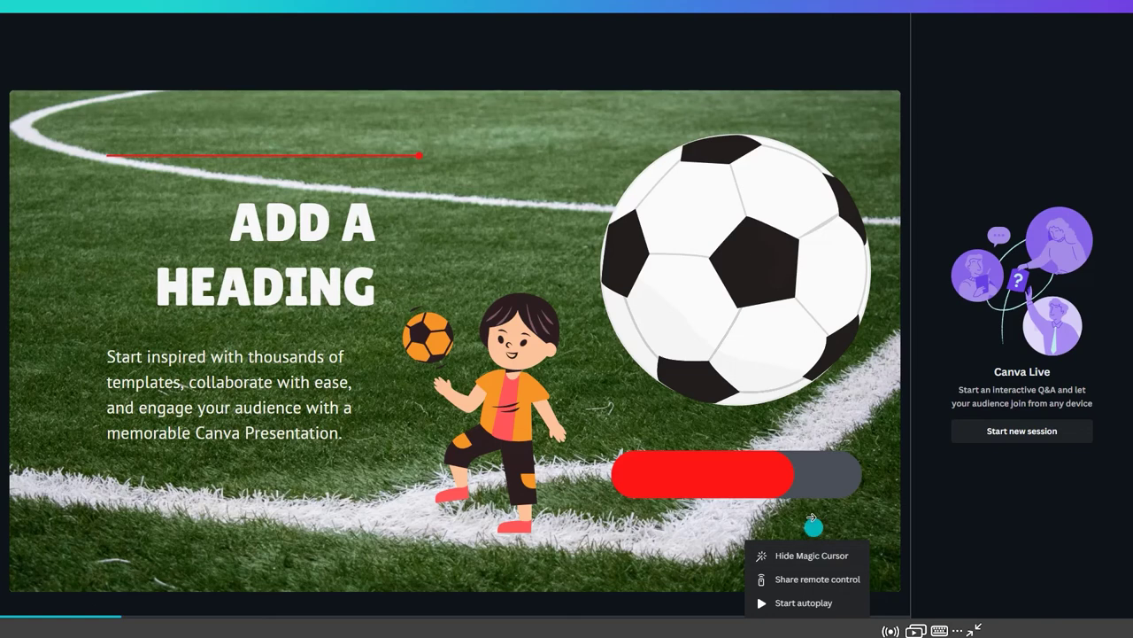
click(827, 580)
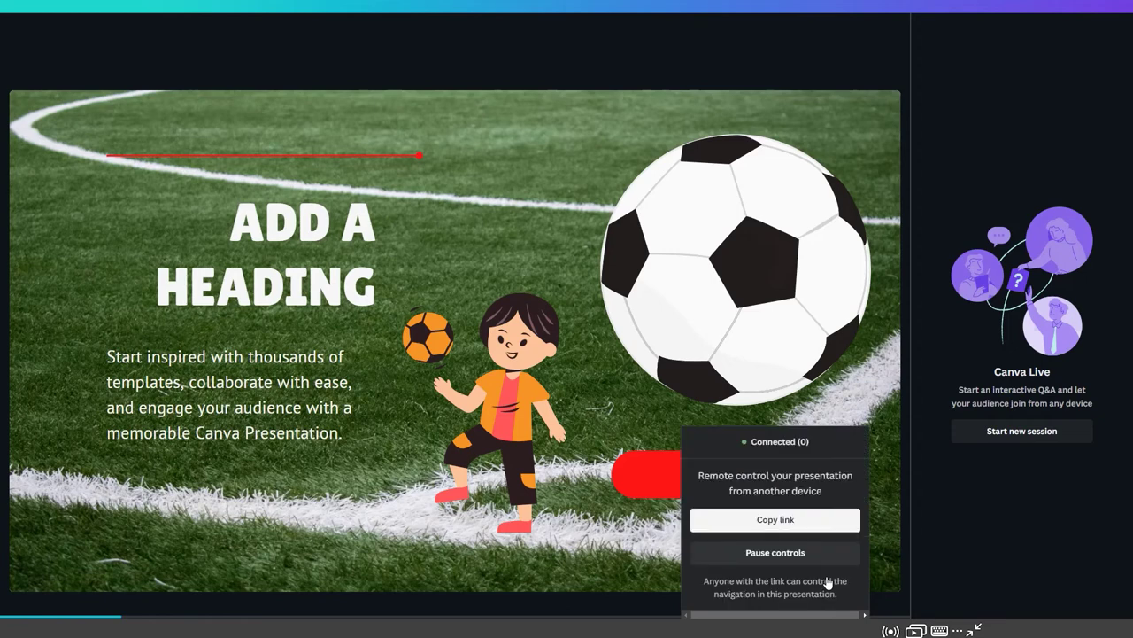
click(800, 556)
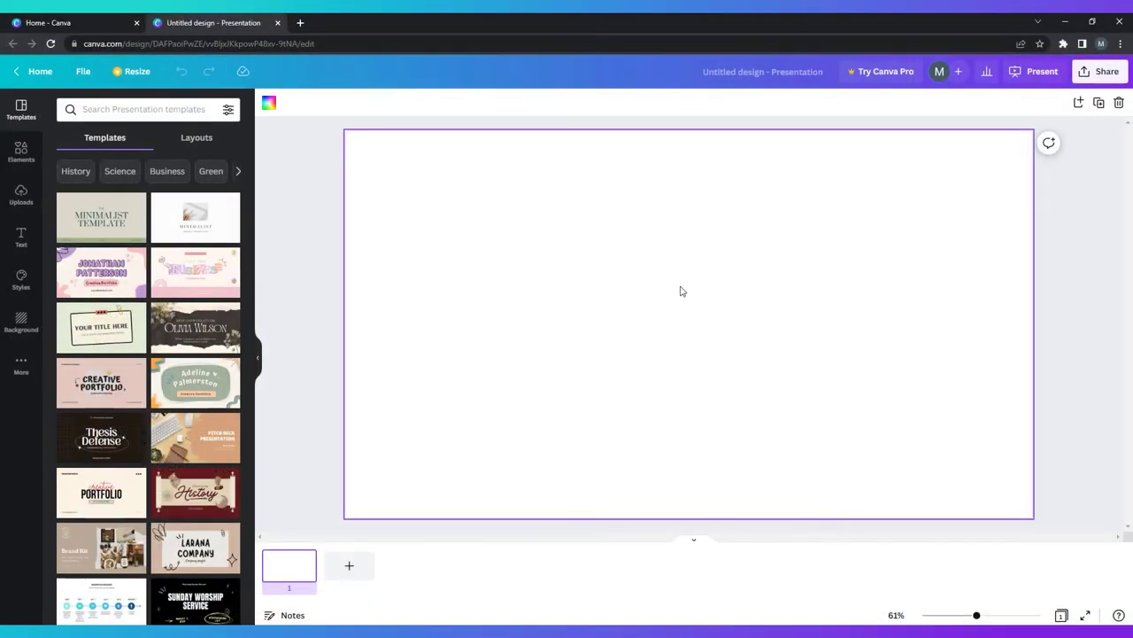
- Apply all 15 pages of the brown pitch deck template and add the Add a Heading layout
scroll(225, 370, down, 5)
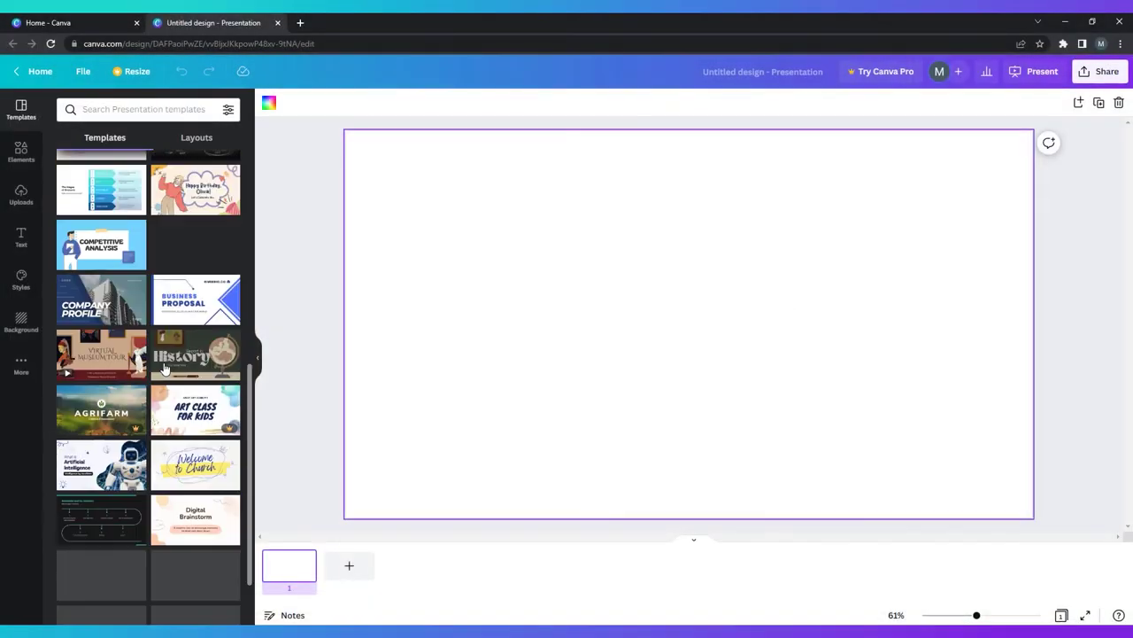
click(226, 370)
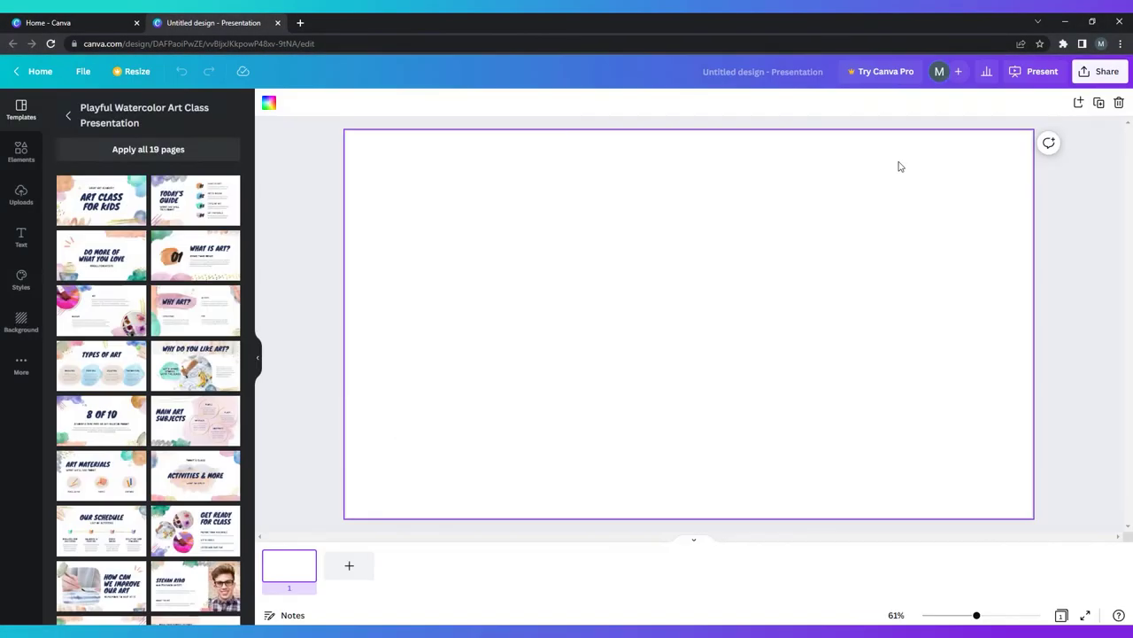
click(70, 110)
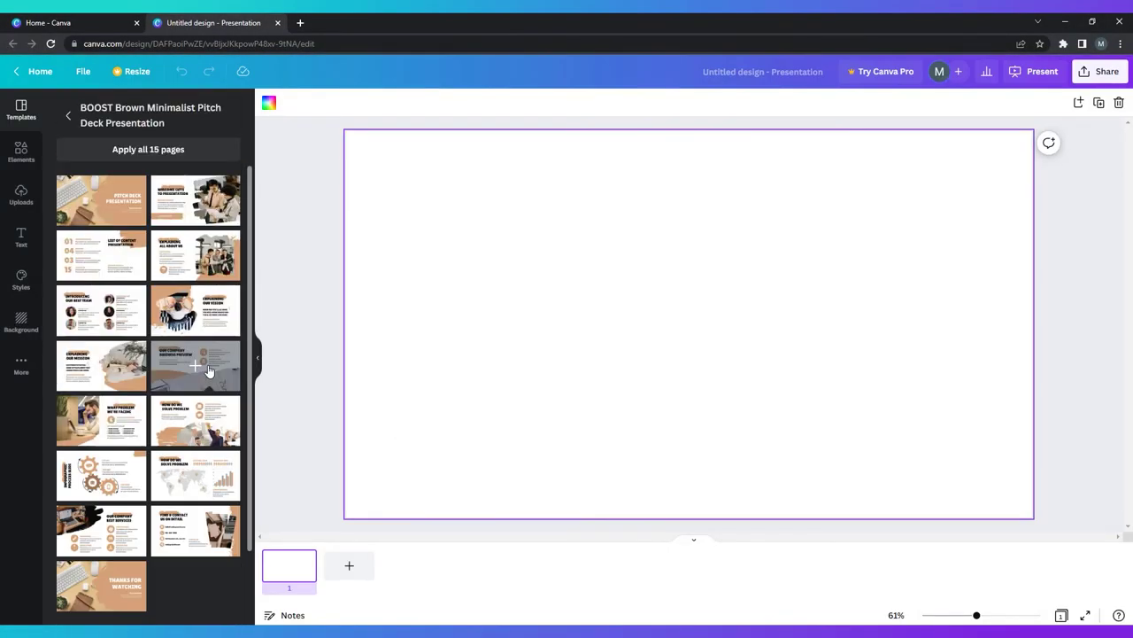
click(197, 148)
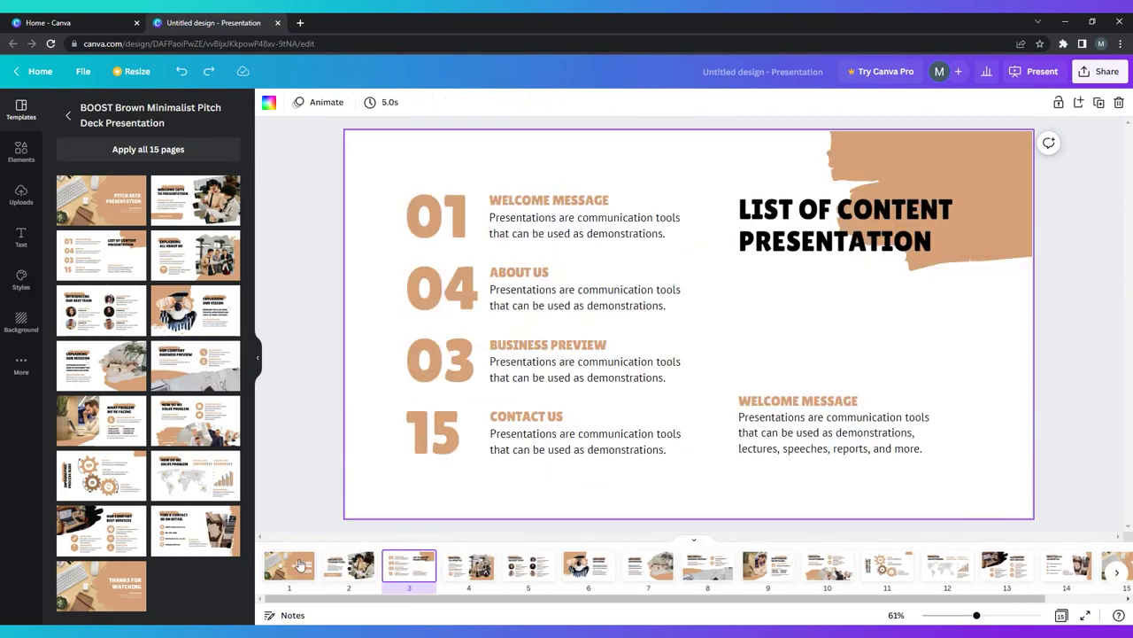
click(301, 564)
click(69, 115)
click(193, 138)
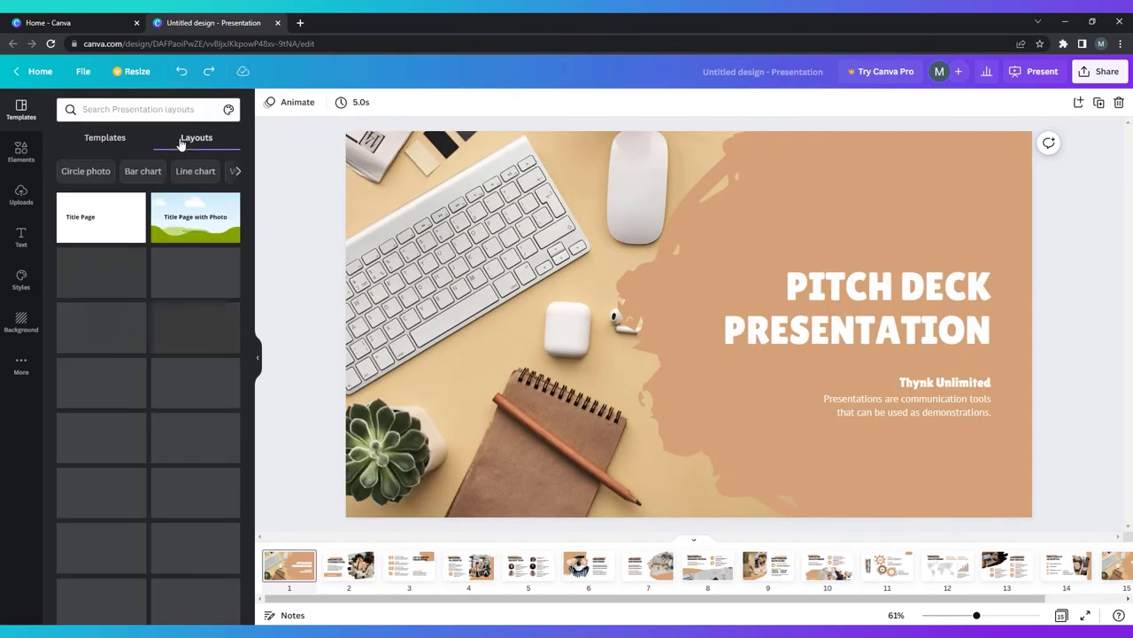
click(339, 566)
click(194, 492)
- Make the heading text brown and right-aligned
click(498, 254)
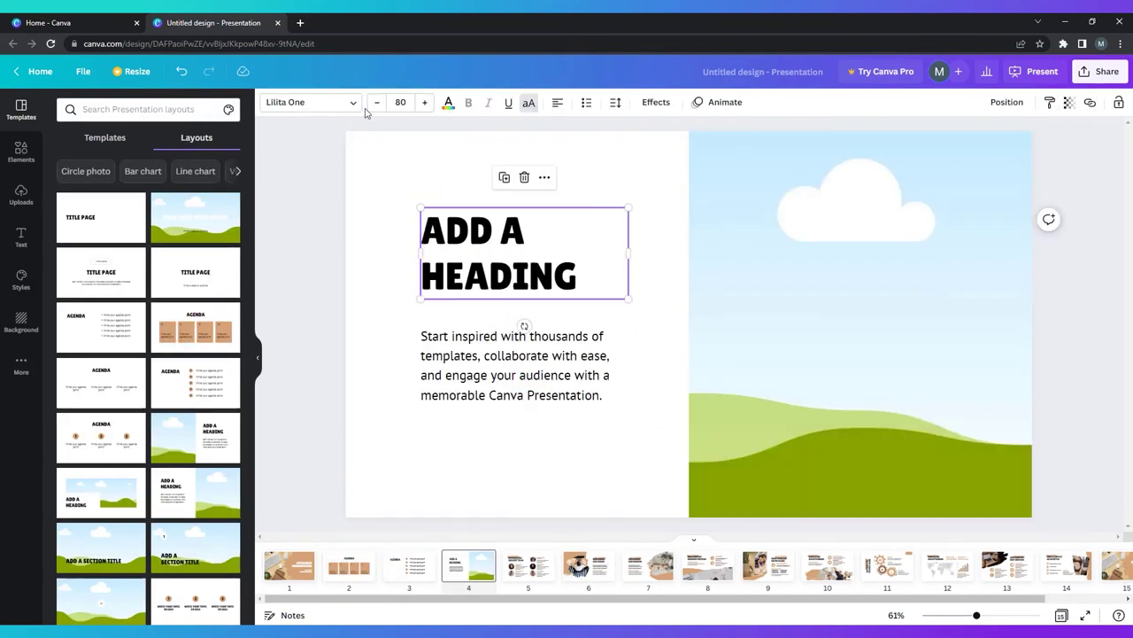
click(310, 102)
click(448, 102)
click(159, 162)
click(557, 101)
click(556, 102)
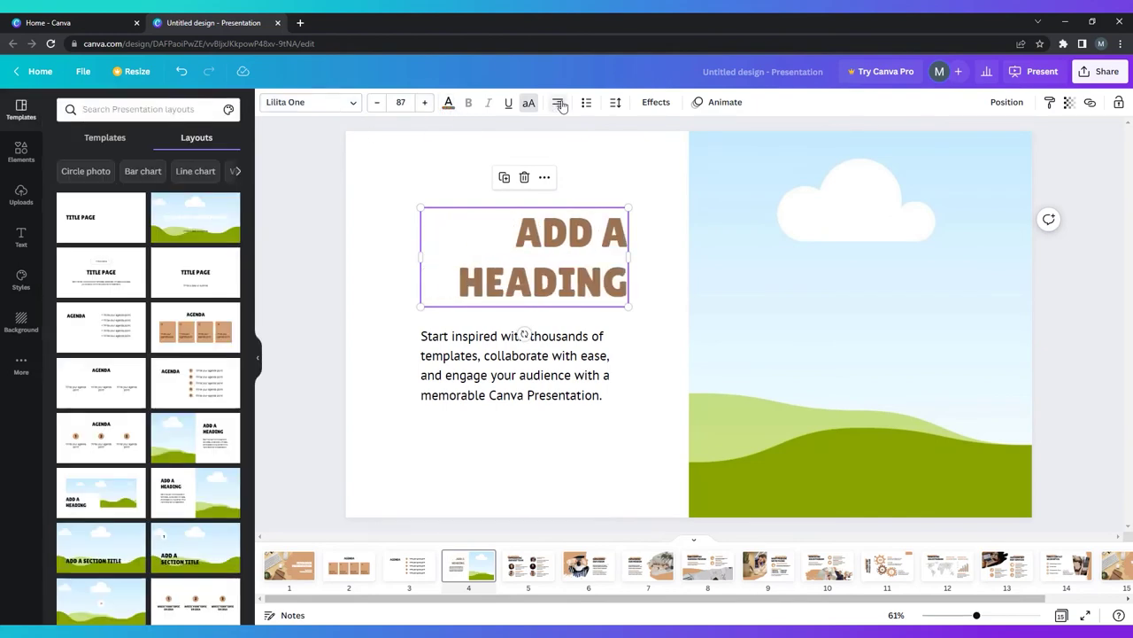
- Apply a dark blue colour palette and the green soccer field background to the slide
click(21, 282)
click(186, 354)
click(21, 320)
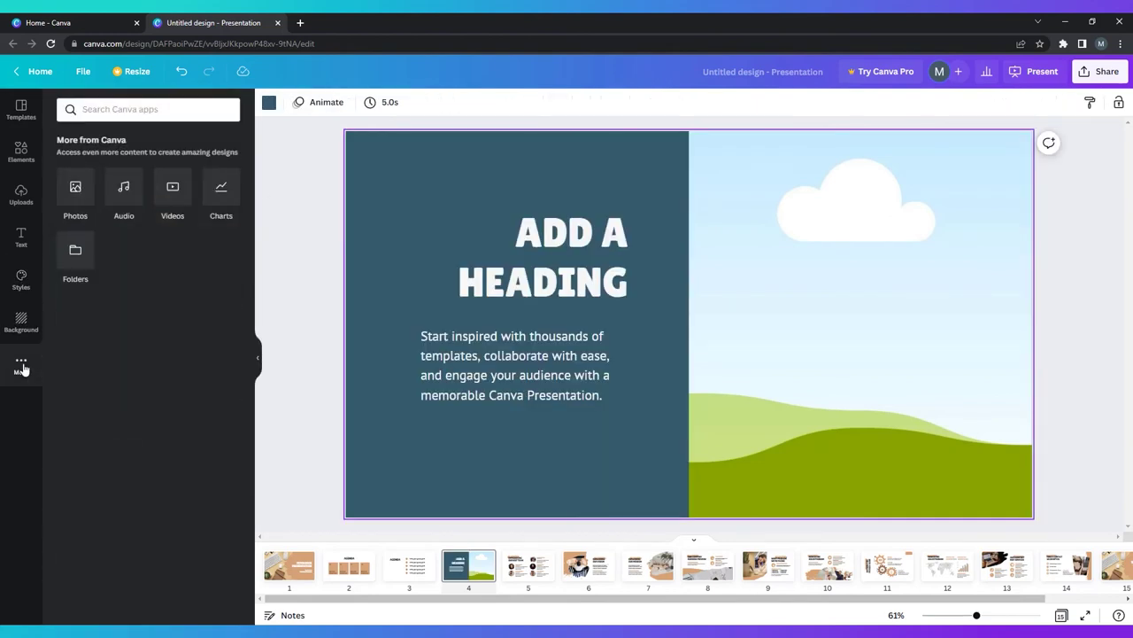
click(93, 298)
- Search 'soccer' elements, place a ball at upper right, delete the sky image, and add a kid sticker
click(21, 151)
click(146, 109)
text(soccer)
key(Return)
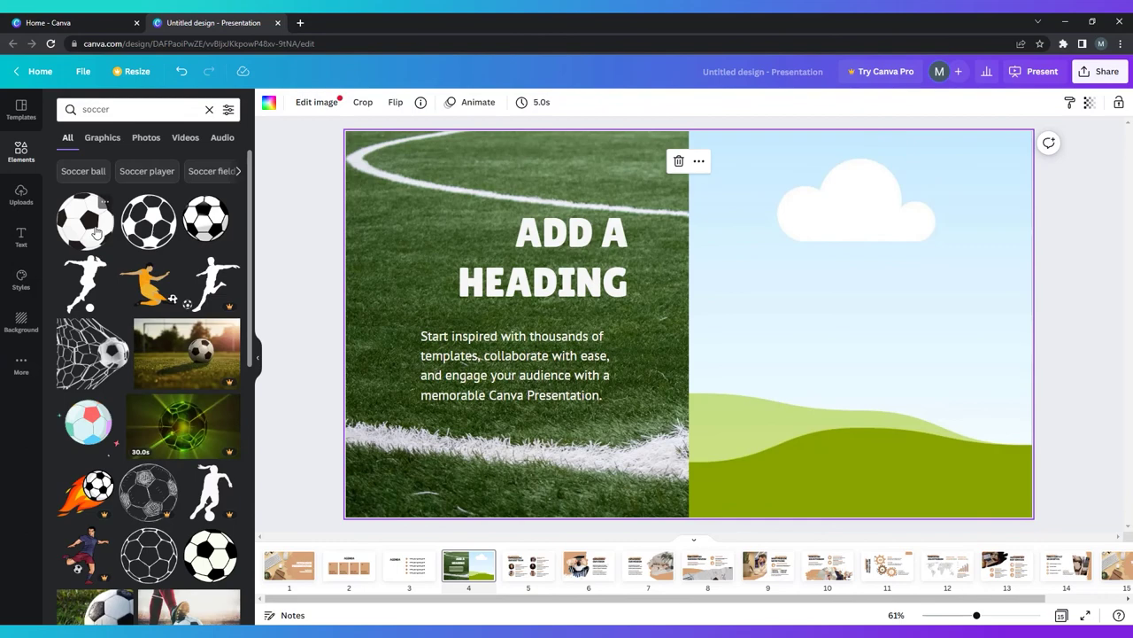
drag(206, 219, 977, 351)
key(Delete)
drag(89, 381, 715, 381)
click(269, 102)
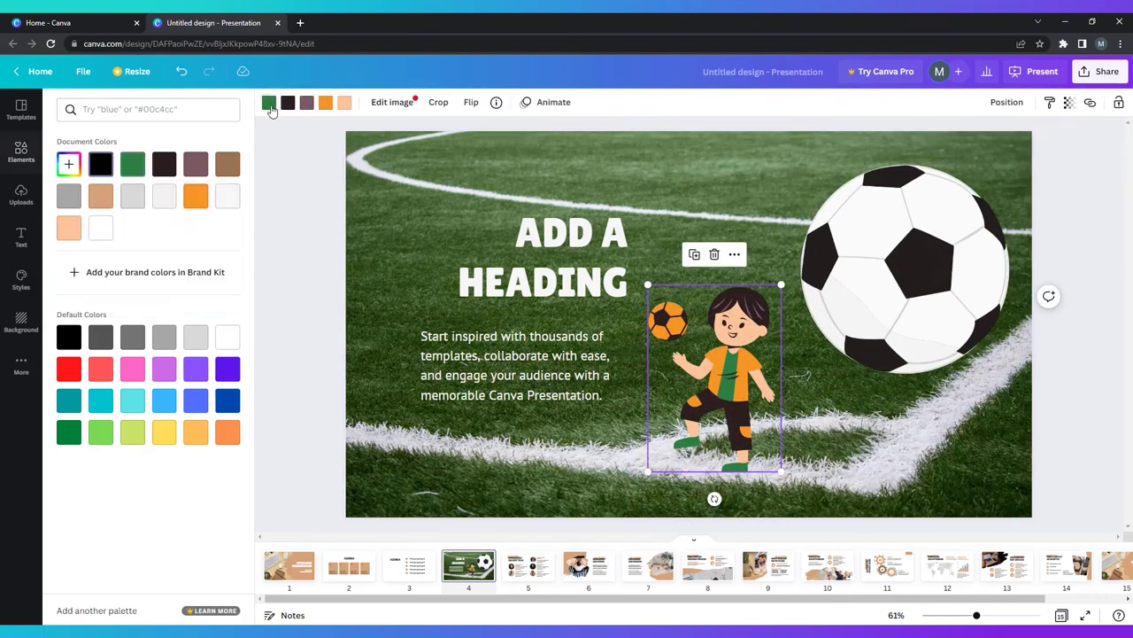
click(101, 164)
click(21, 150)
- Add a red straight line above the heading
click(71, 109)
drag(149, 282, 568, 177)
click(269, 102)
click(68, 369)
click(320, 221)
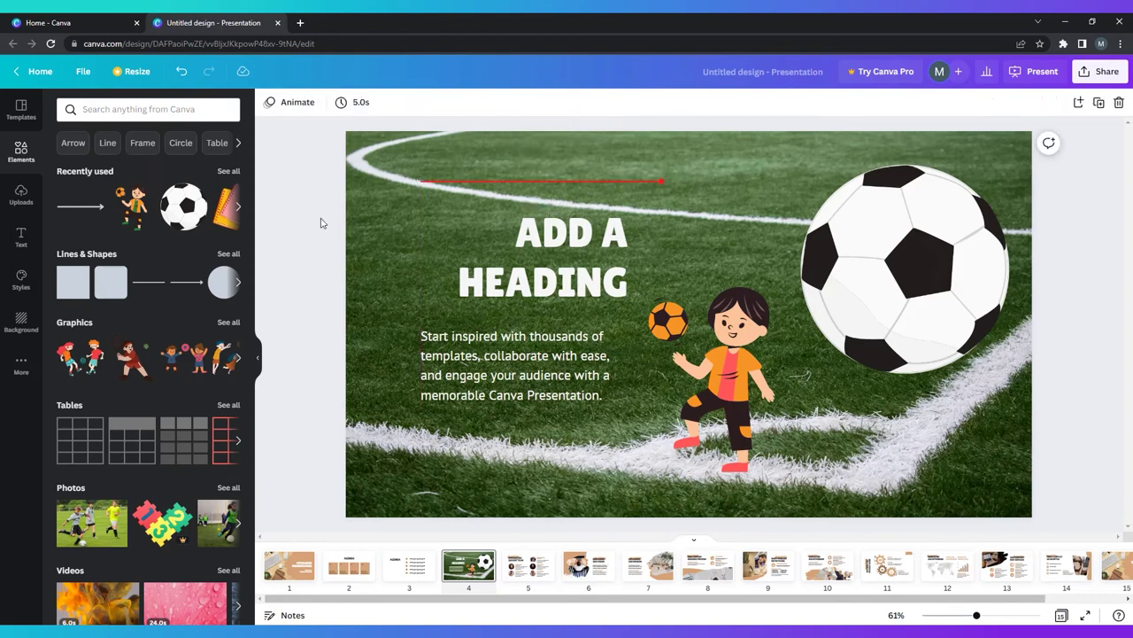
- Add a red-filled progress-bar chart at the lower right, discarding a trial pie chart
click(228, 196)
click(147, 410)
drag(594, 284, 903, 274)
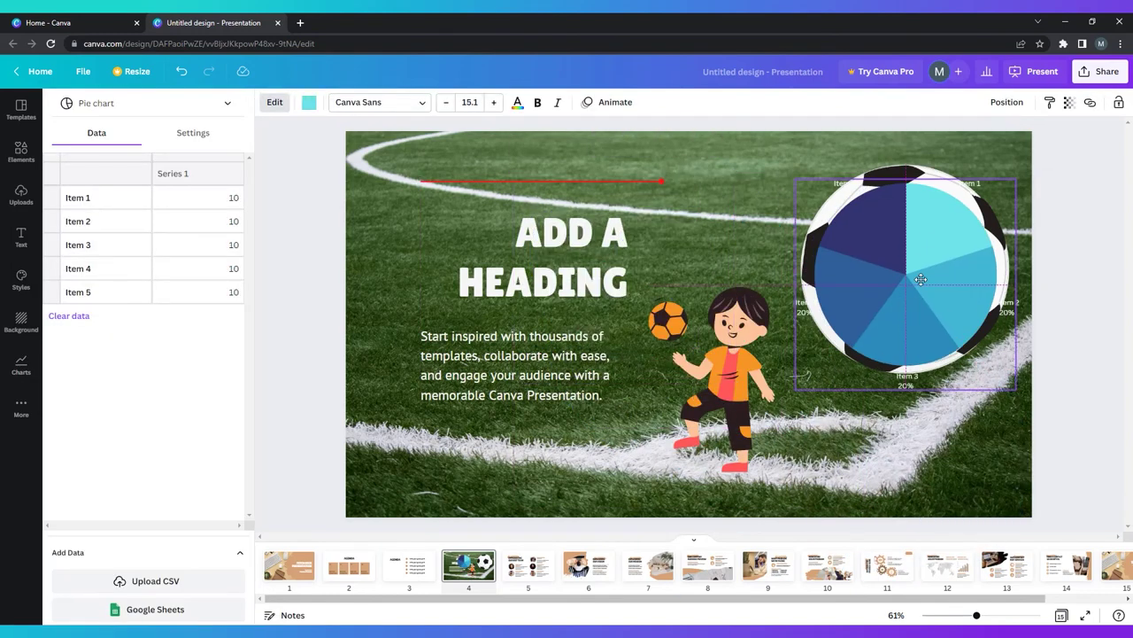
key(ctrl+z)
click(147, 159)
drag(689, 324, 907, 426)
drag(172, 147, 192, 147)
click(306, 101)
click(66, 366)
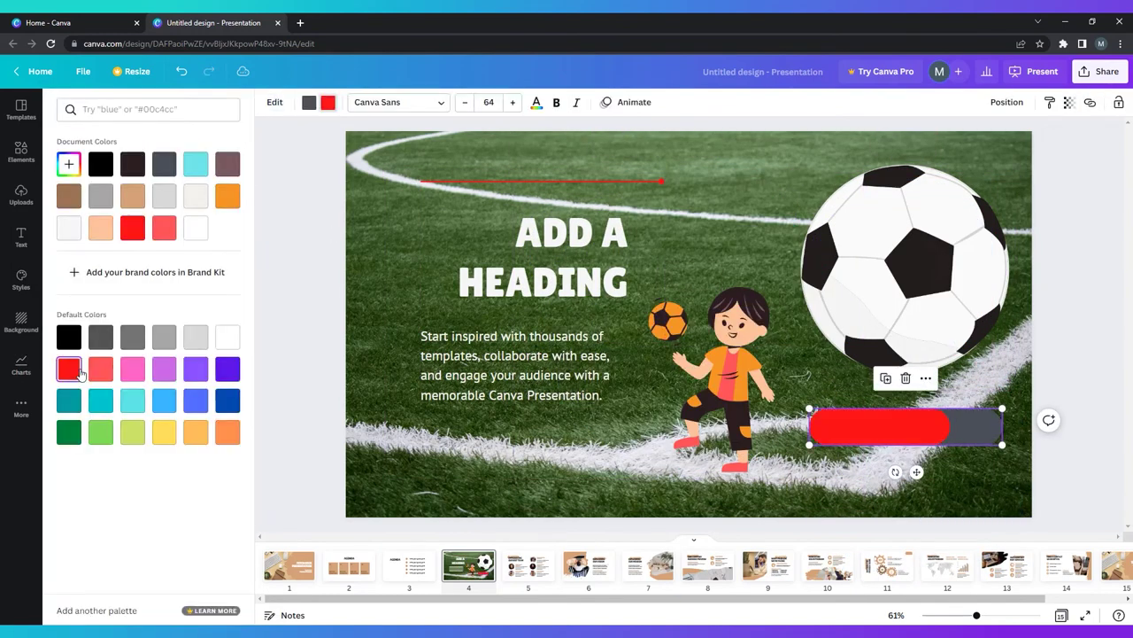
click(309, 261)
- Give the soccer slide a wipe transition and move it to position 2
click(498, 564)
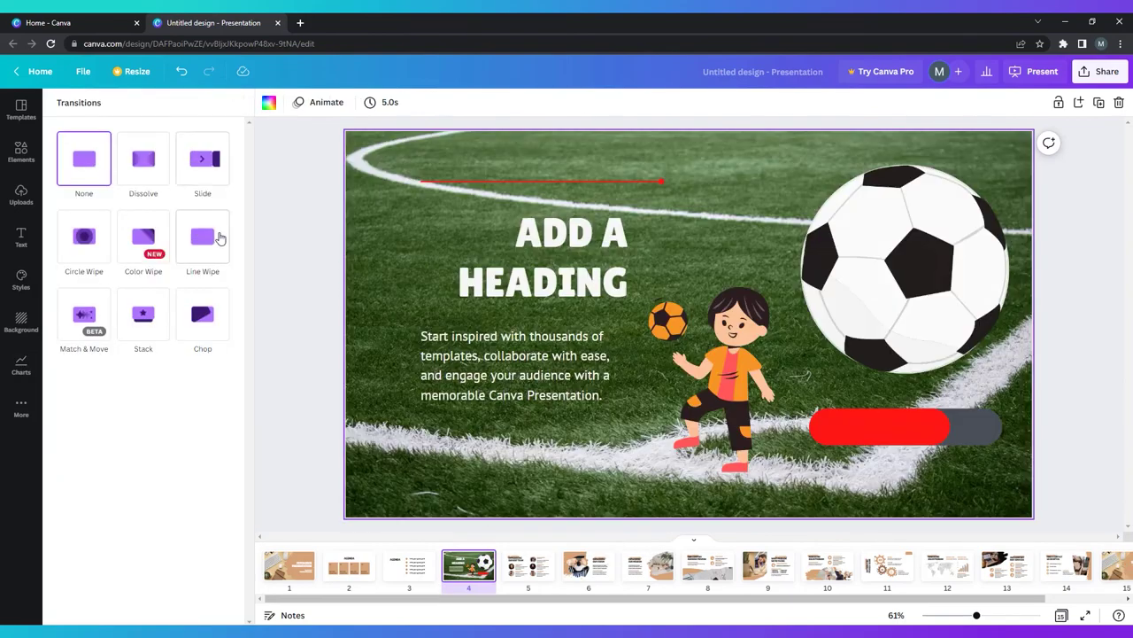
click(217, 234)
drag(469, 564, 349, 564)
right_click(354, 558)
click(417, 504)
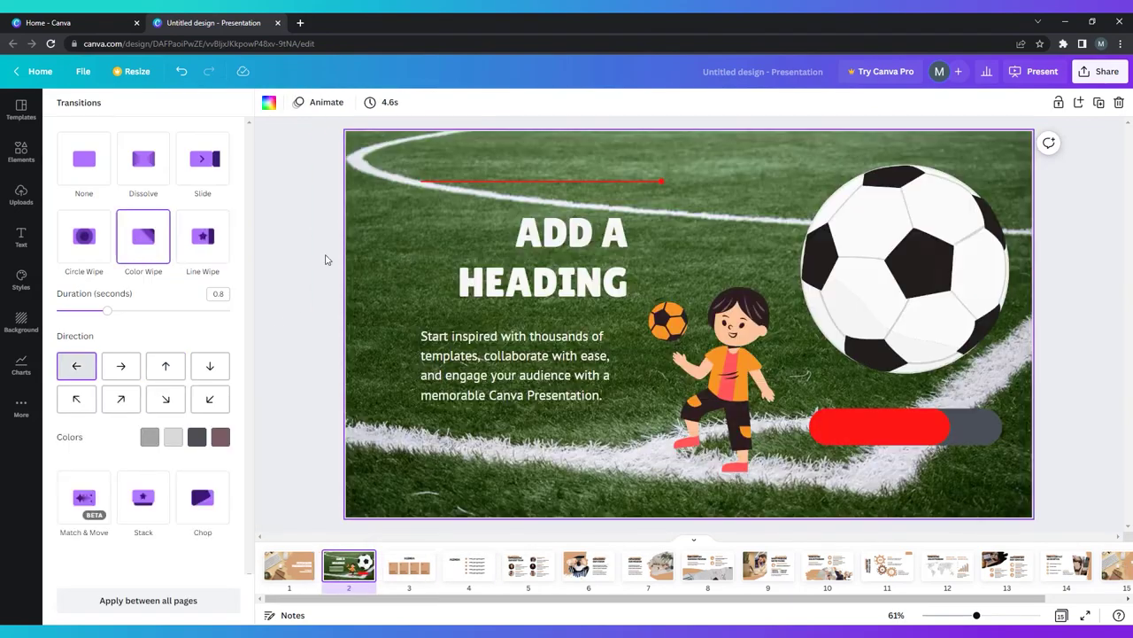
click(324, 260)
- Animate the child with Baseline and the heading with Rise
click(722, 376)
click(552, 102)
click(143, 321)
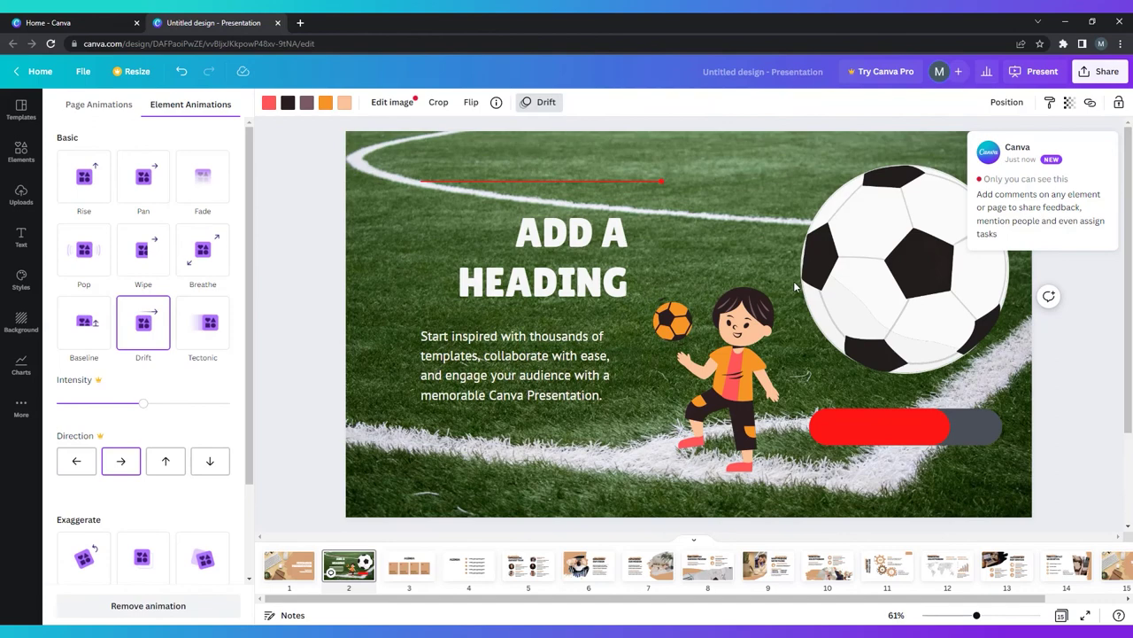
click(84, 322)
click(543, 257)
click(83, 176)
click(318, 245)
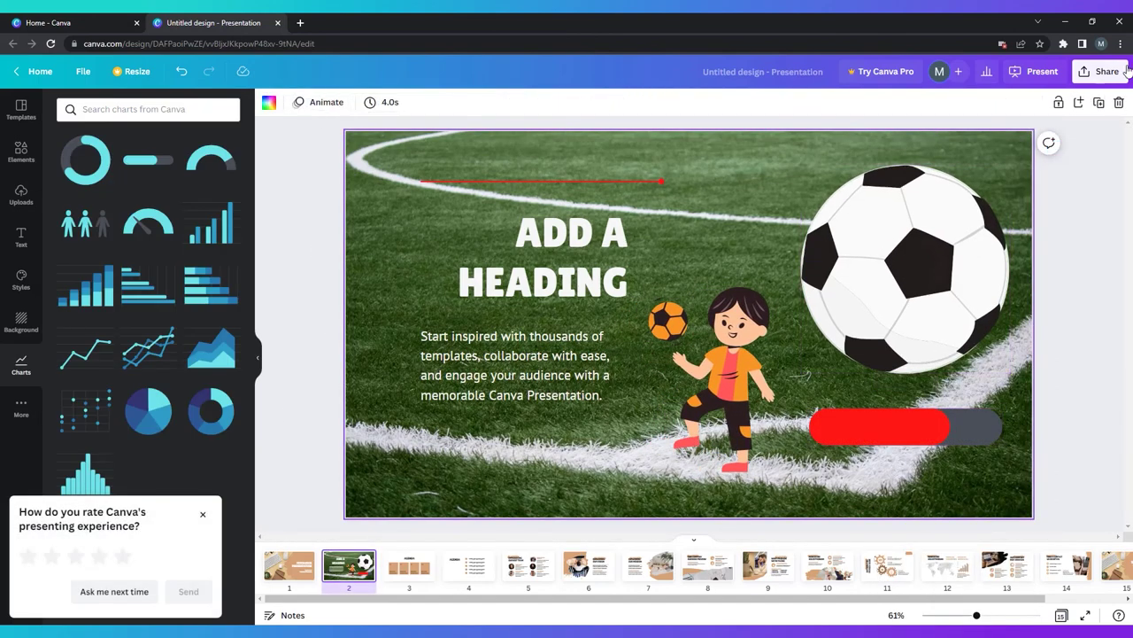
click(1117, 72)
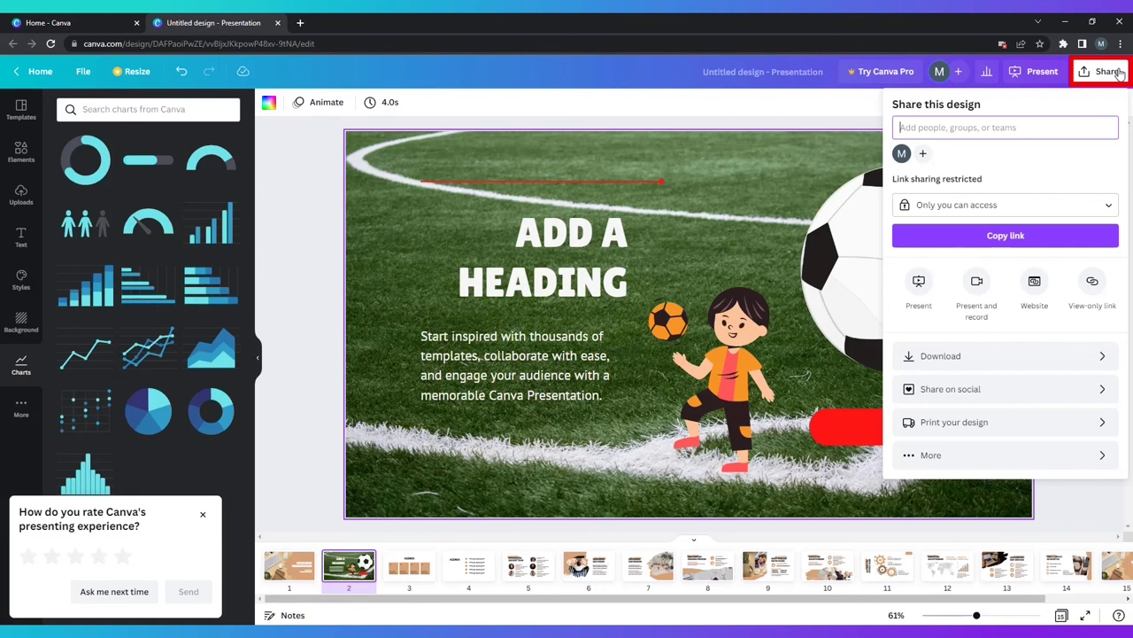
- Attempt to download the presentation as an MP4 Video file
click(1103, 356)
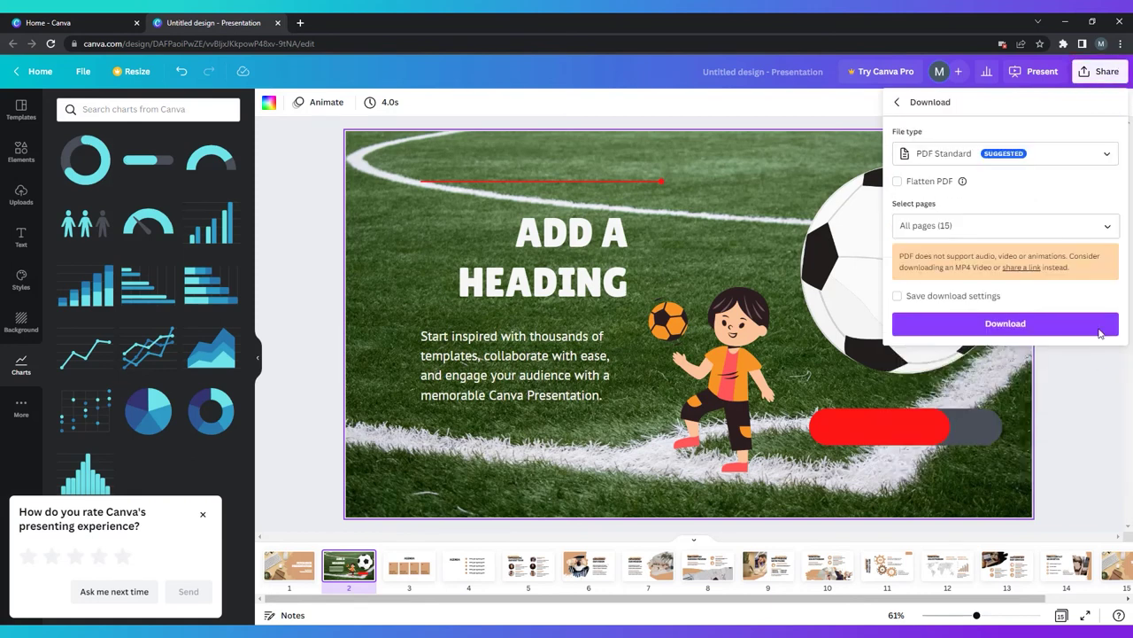
click(1028, 156)
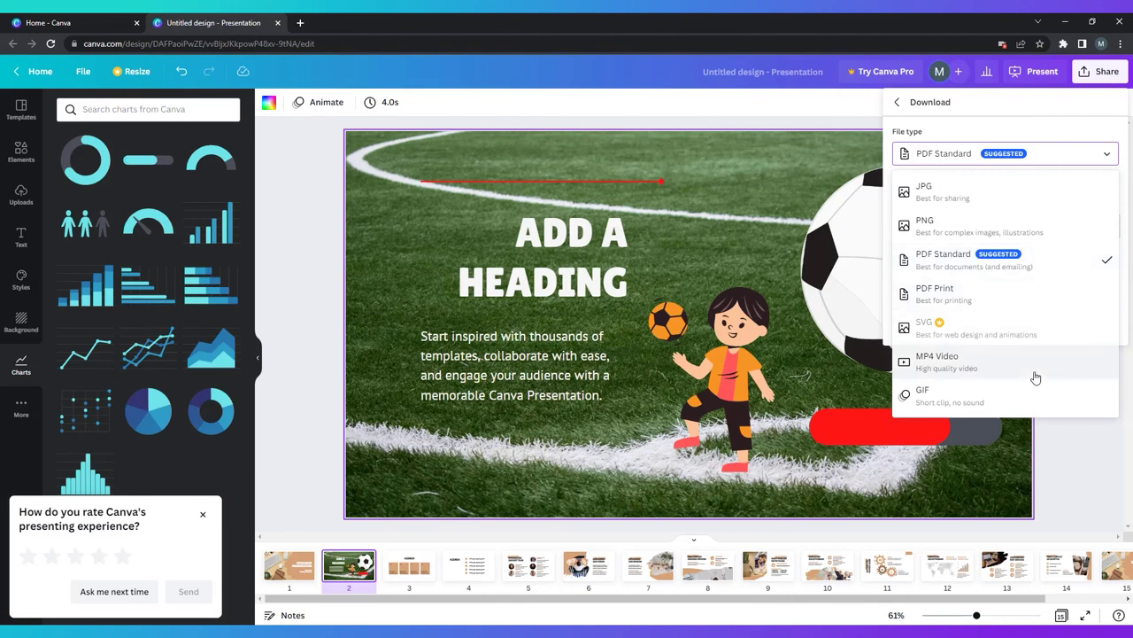
click(1036, 363)
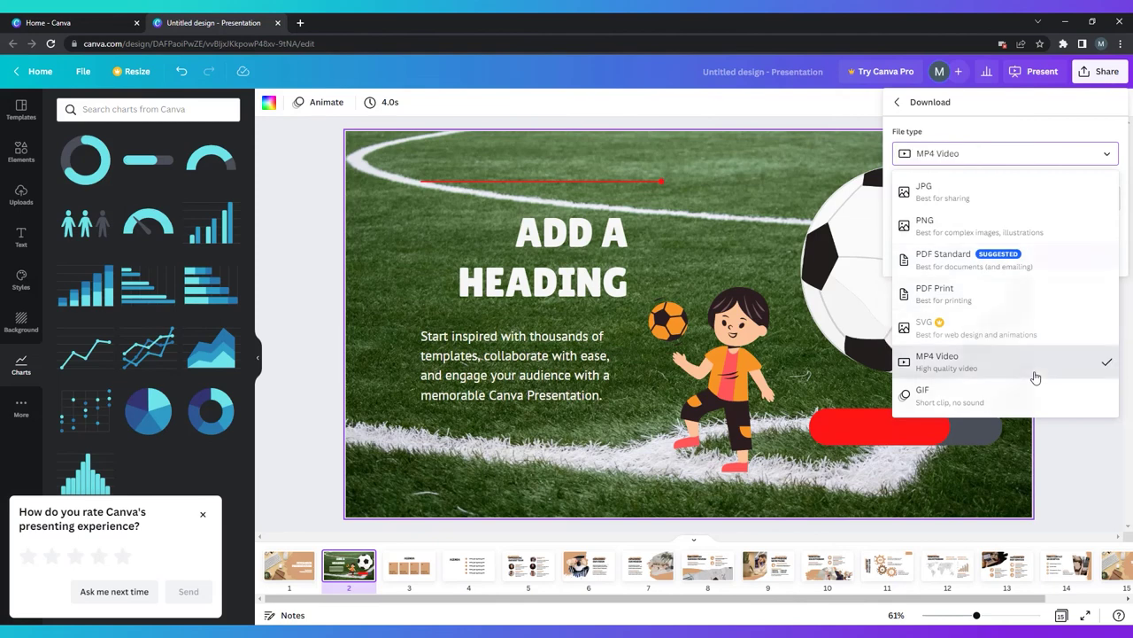
click(1049, 266)
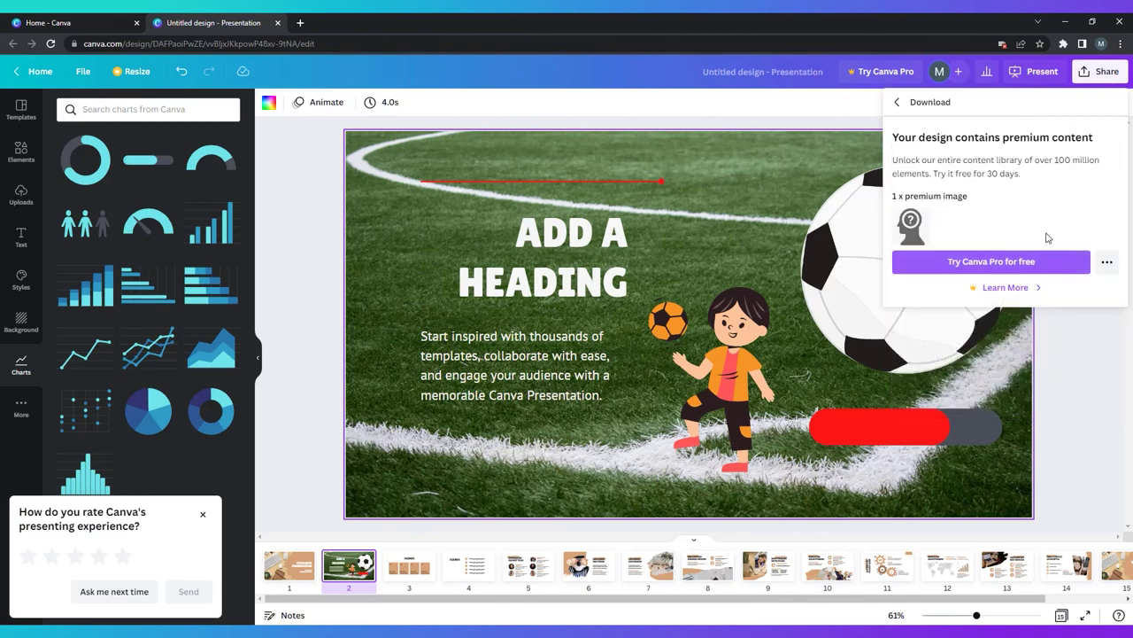